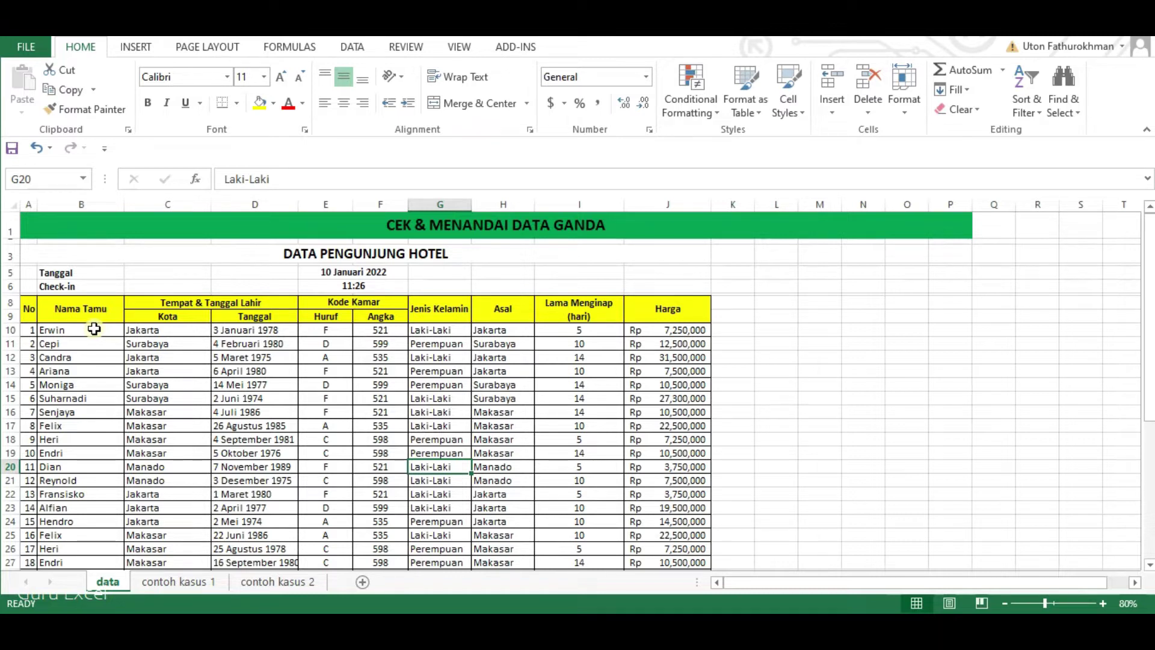
Highlight duplicate guest names in B10:B40 of the data sheet using conditional formatting with Light Red Fill.
{"action": "left_click", "coordinate": [94, 329]}
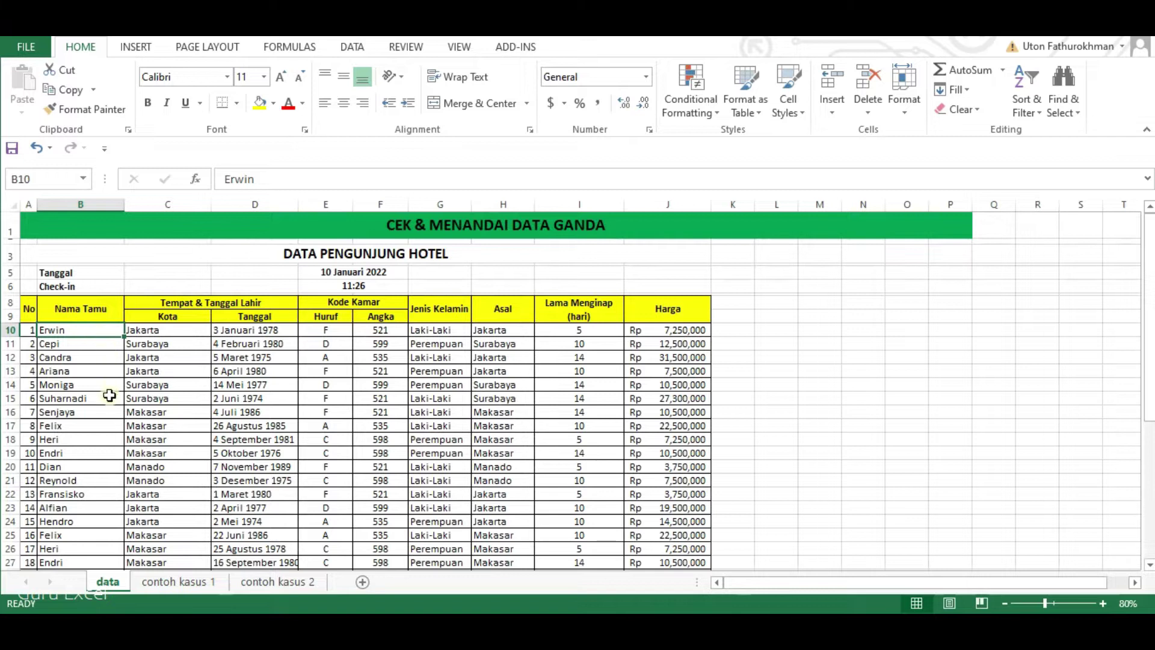
{"action": "scroll", "coordinate": [110, 389], "scroll_direction": "down", "scroll_amount": 7}
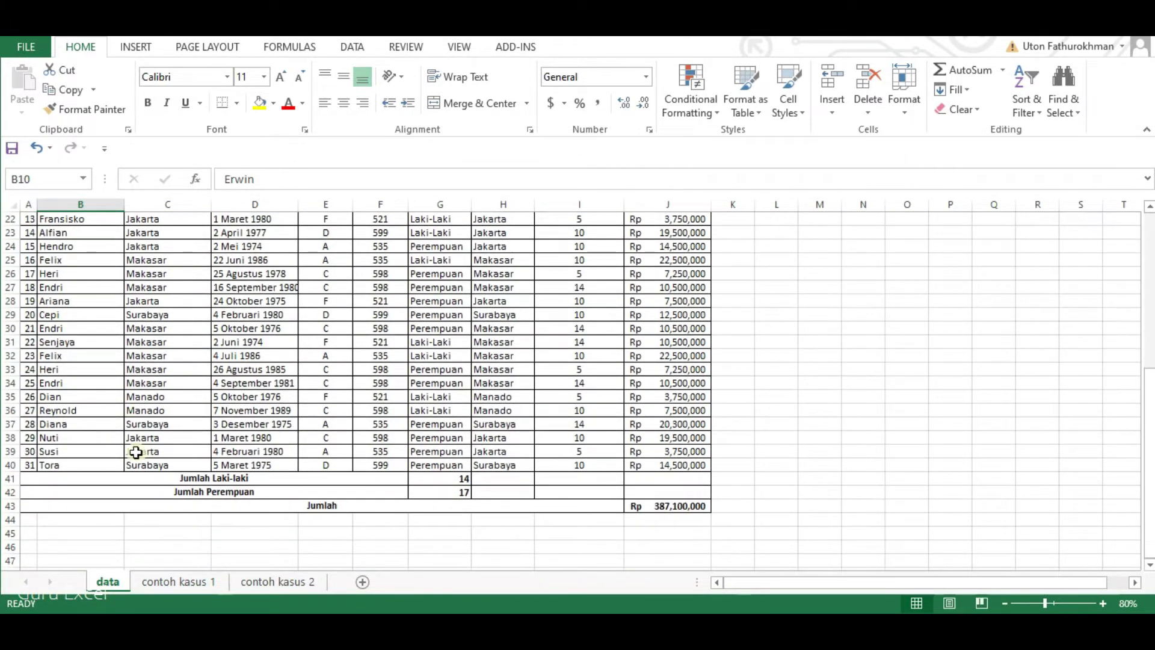
{"action": "left_click", "coordinate": [107, 463], "text": "shift"}
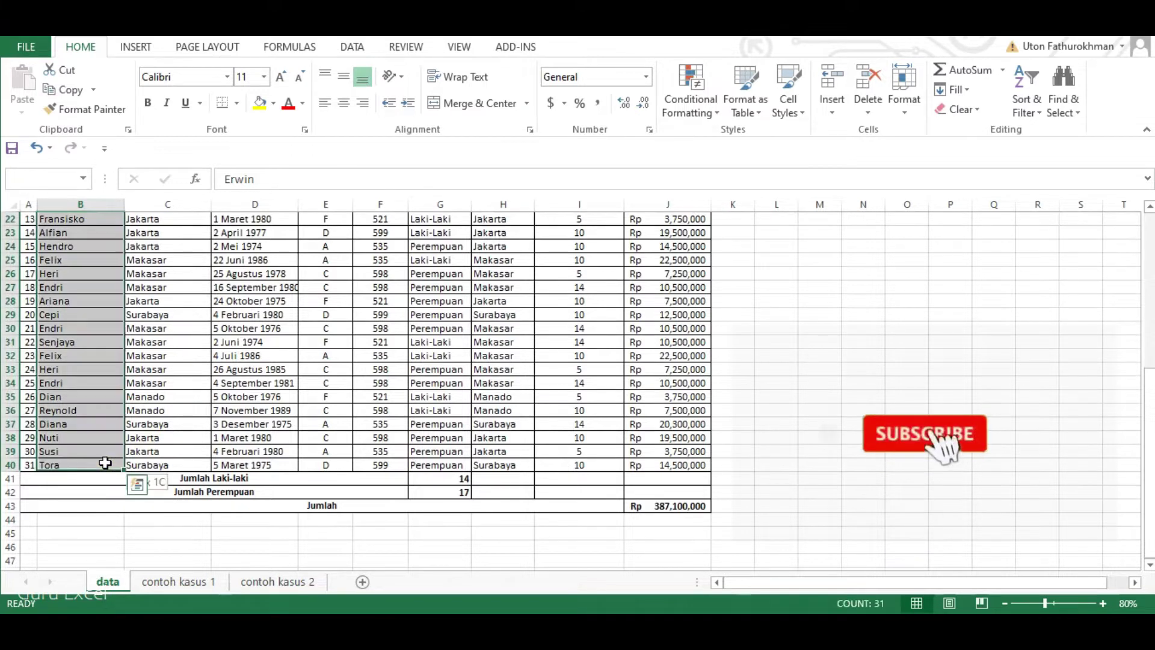
{"action": "scroll", "coordinate": [85, 382], "scroll_direction": "up", "scroll_amount": 7}
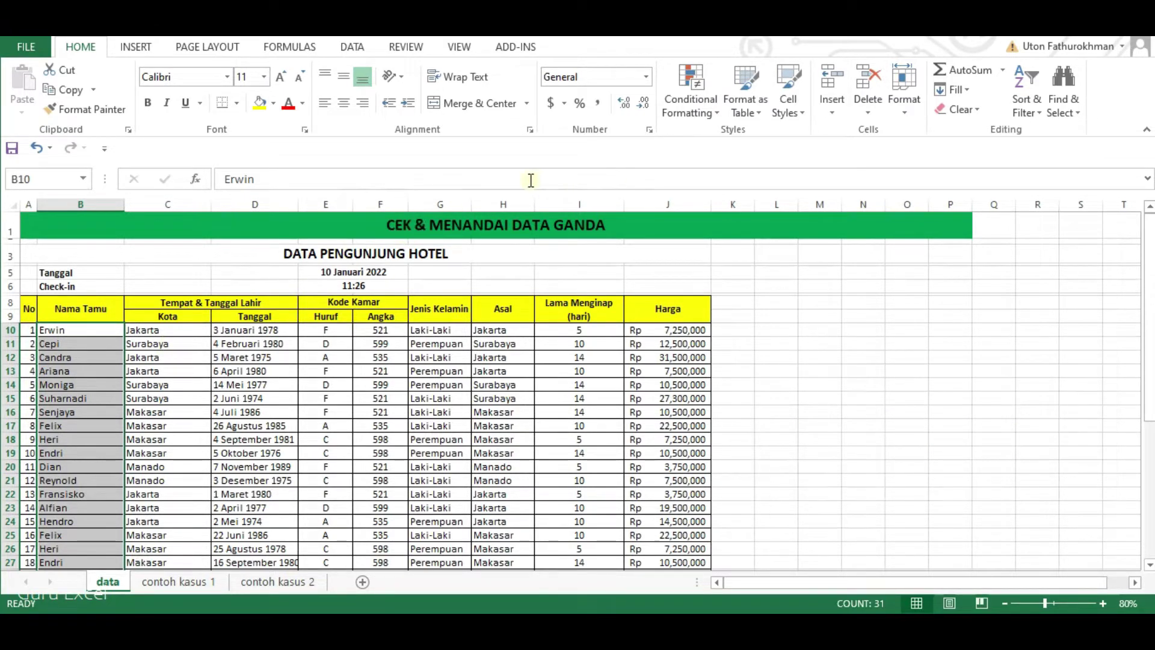
{"action": "left_click", "coordinate": [703, 120]}
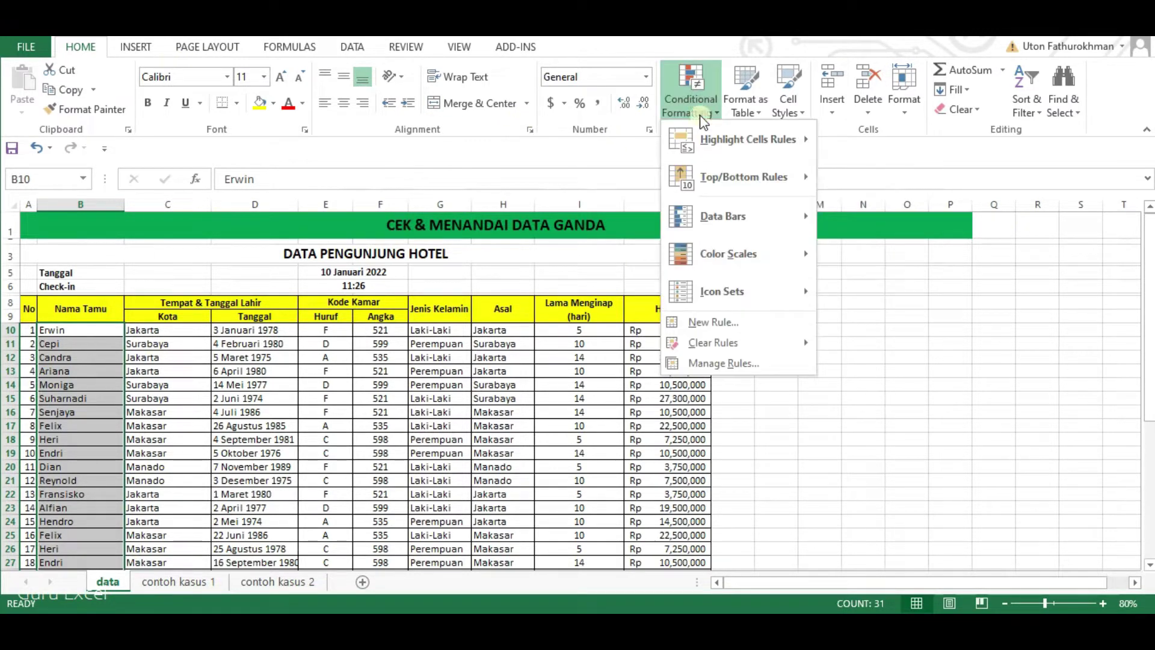
{"action": "mouse_move", "coordinate": [709, 147]}
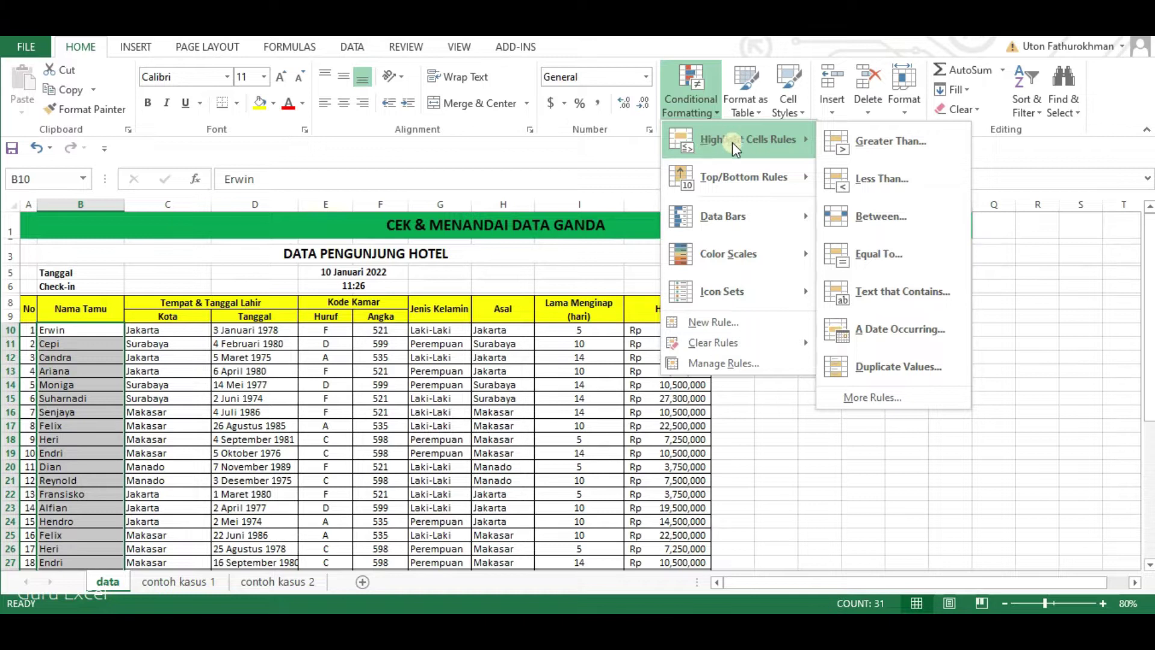
{"action": "left_click", "coordinate": [914, 369]}
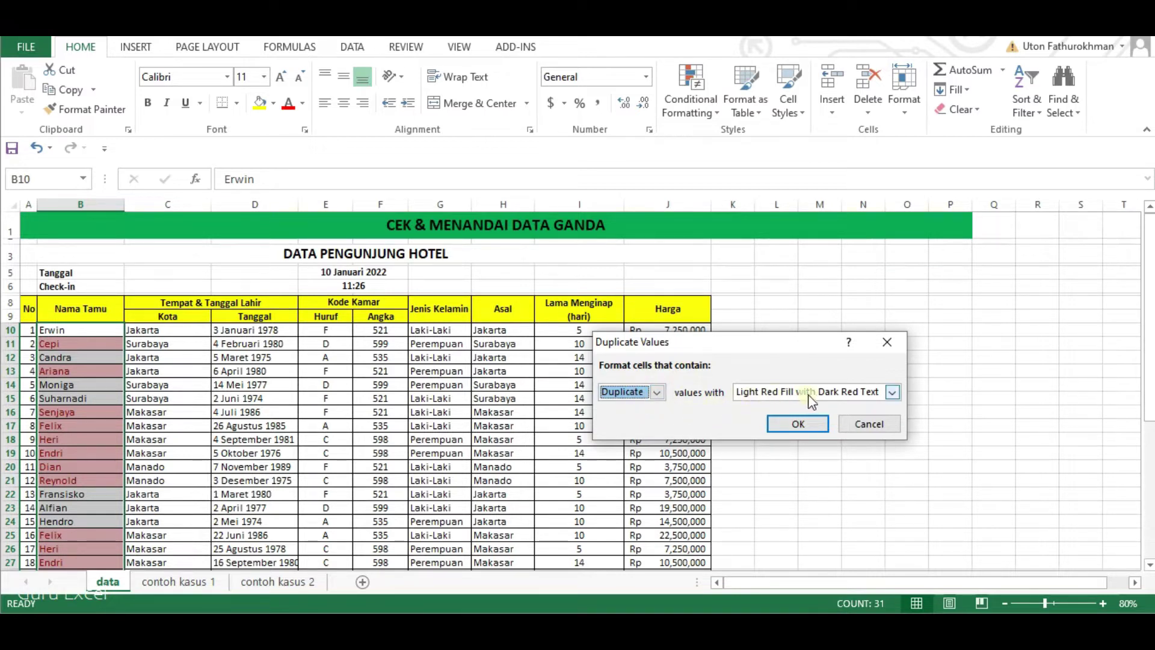
{"action": "left_click", "coordinate": [892, 392]}
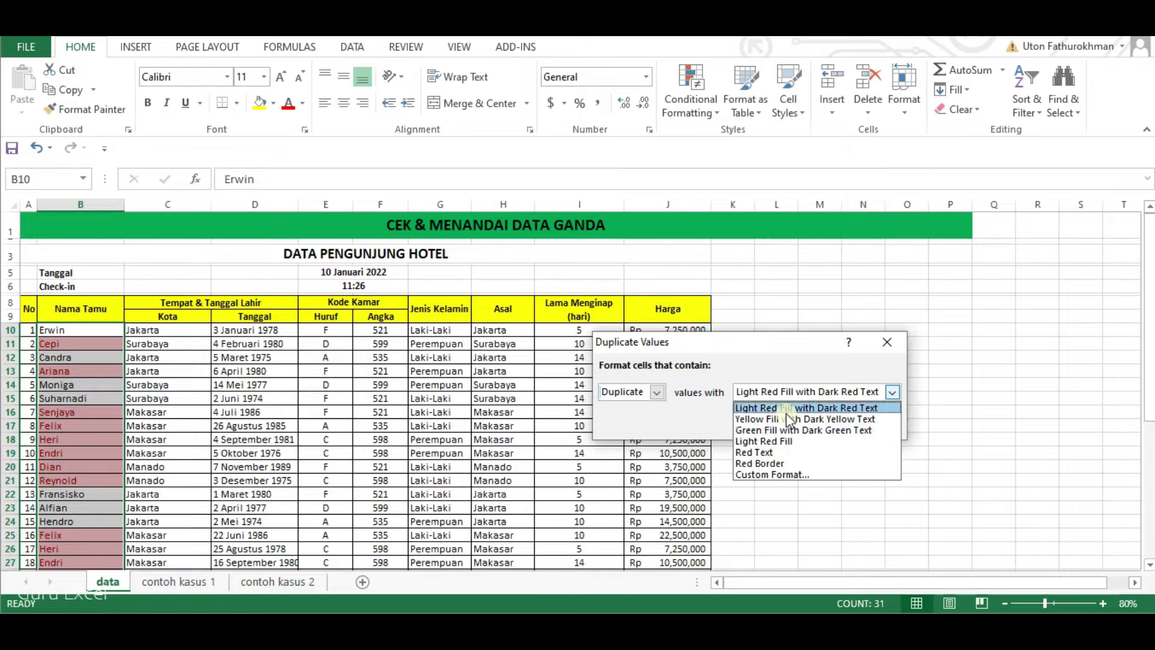
{"action": "left_click", "coordinate": [778, 443]}
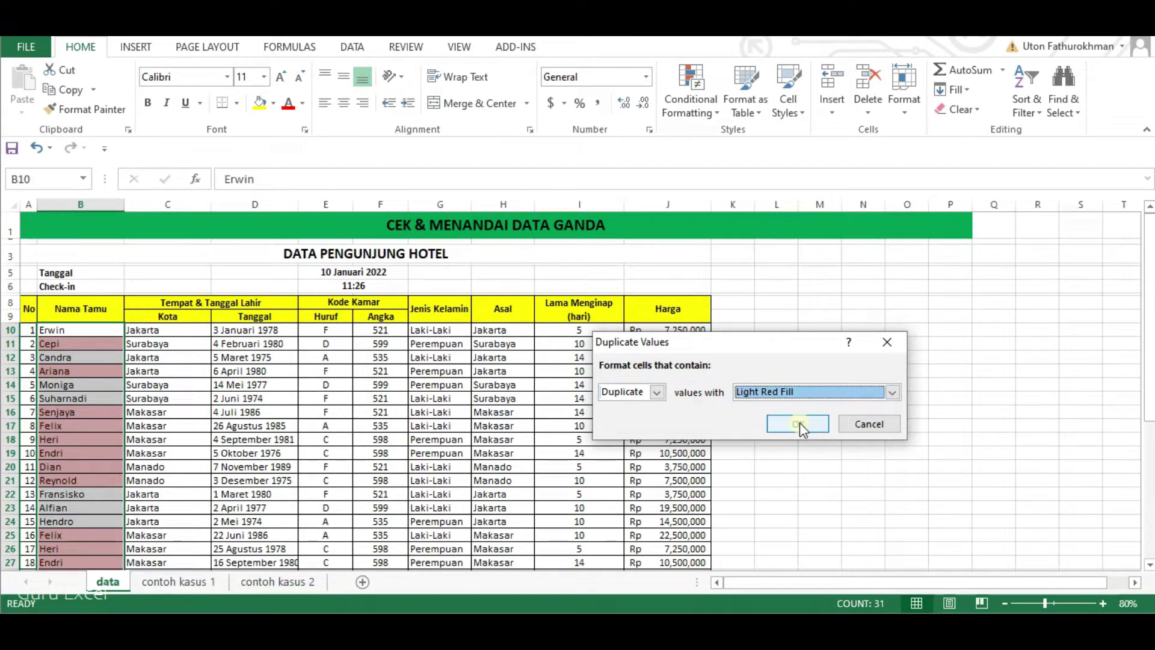
{"action": "left_click", "coordinate": [799, 425]}
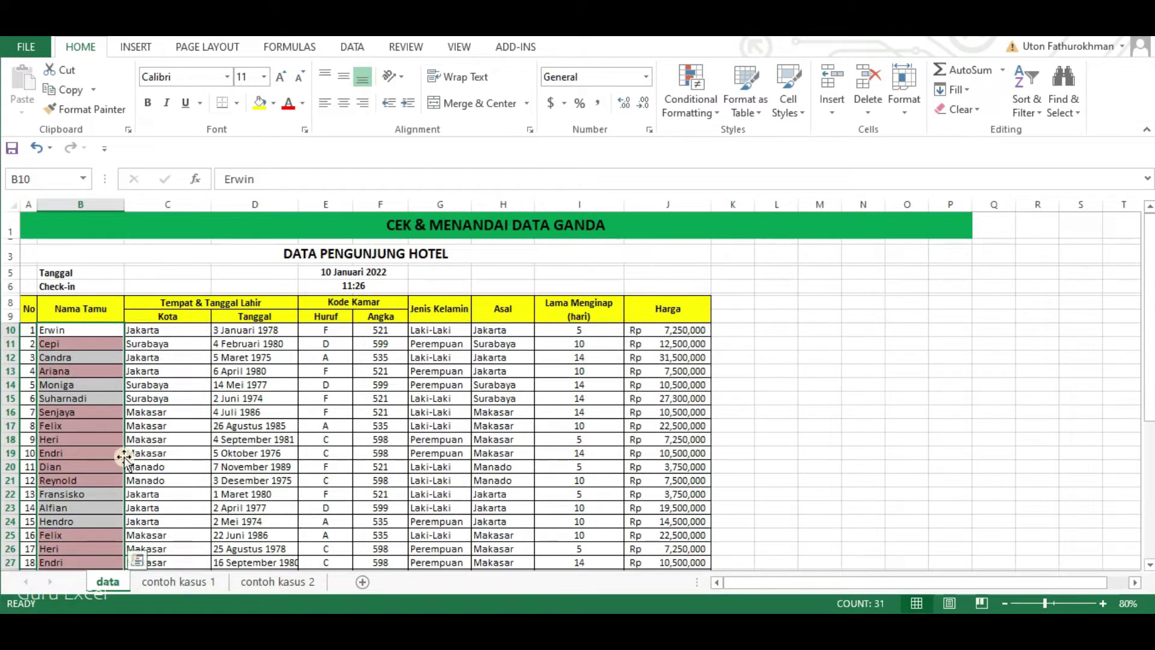
{"action": "left_click", "coordinate": [142, 440]}
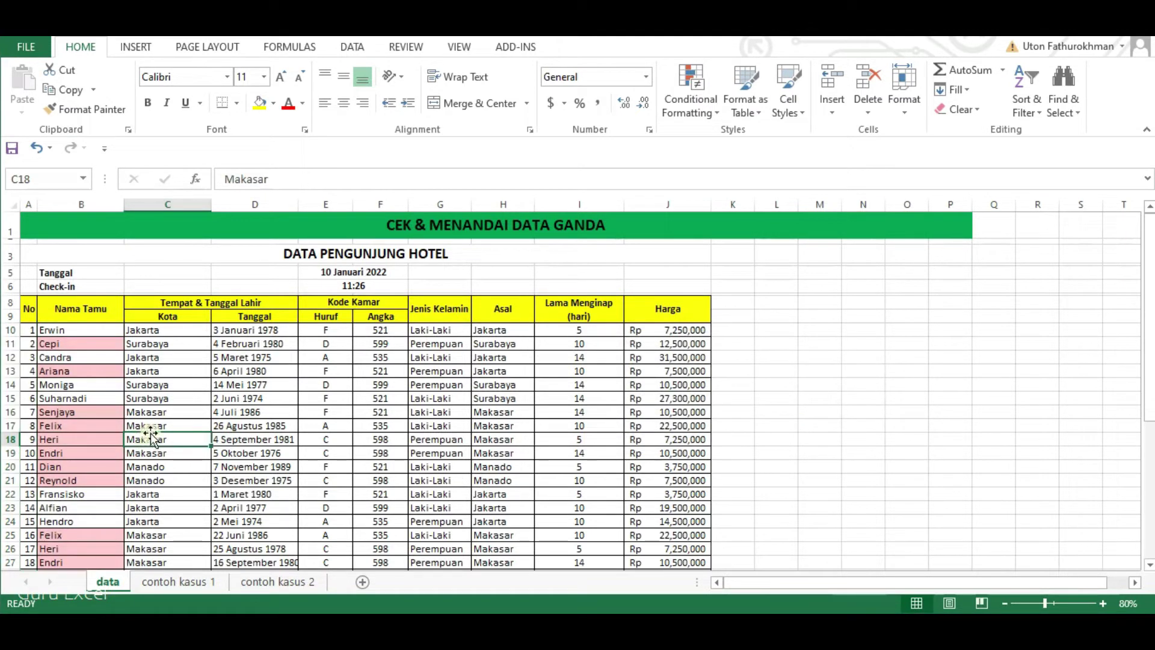
On the "contoh kasus 1" sheet, highlight duplicate Angka values in B5:B35 with Light Red Fill with Dark Red Text.
{"action": "left_click", "coordinate": [185, 582]}
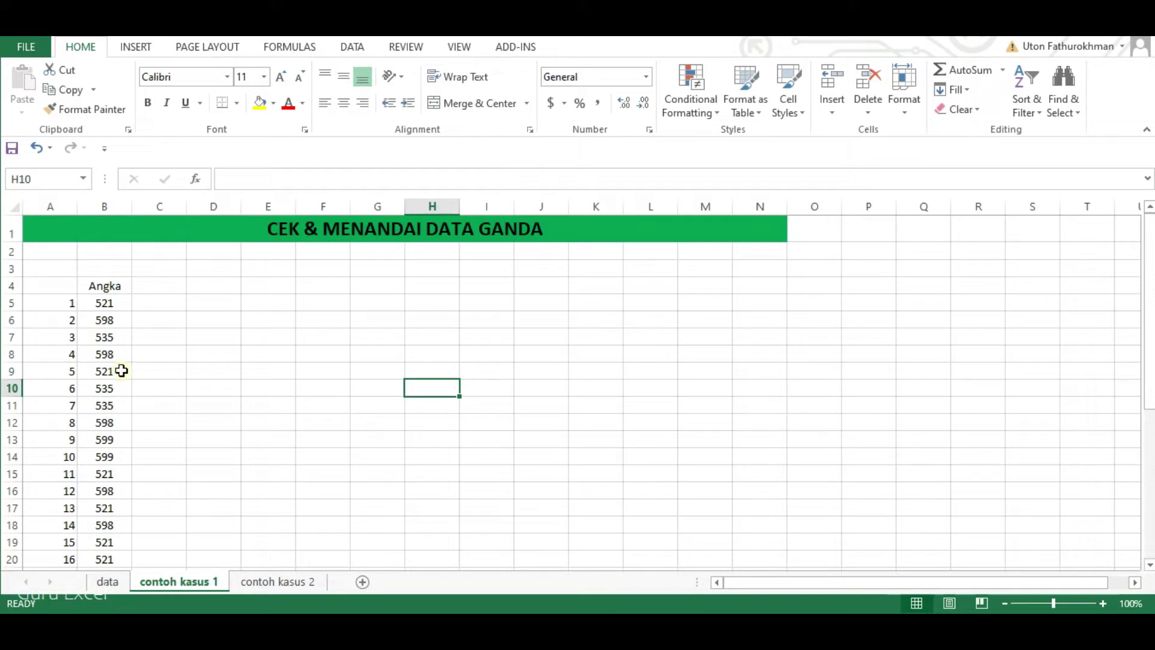
{"action": "left_click", "coordinate": [108, 304]}
{"action": "scroll", "coordinate": [103, 364], "scroll_direction": "down", "scroll_amount": 7}
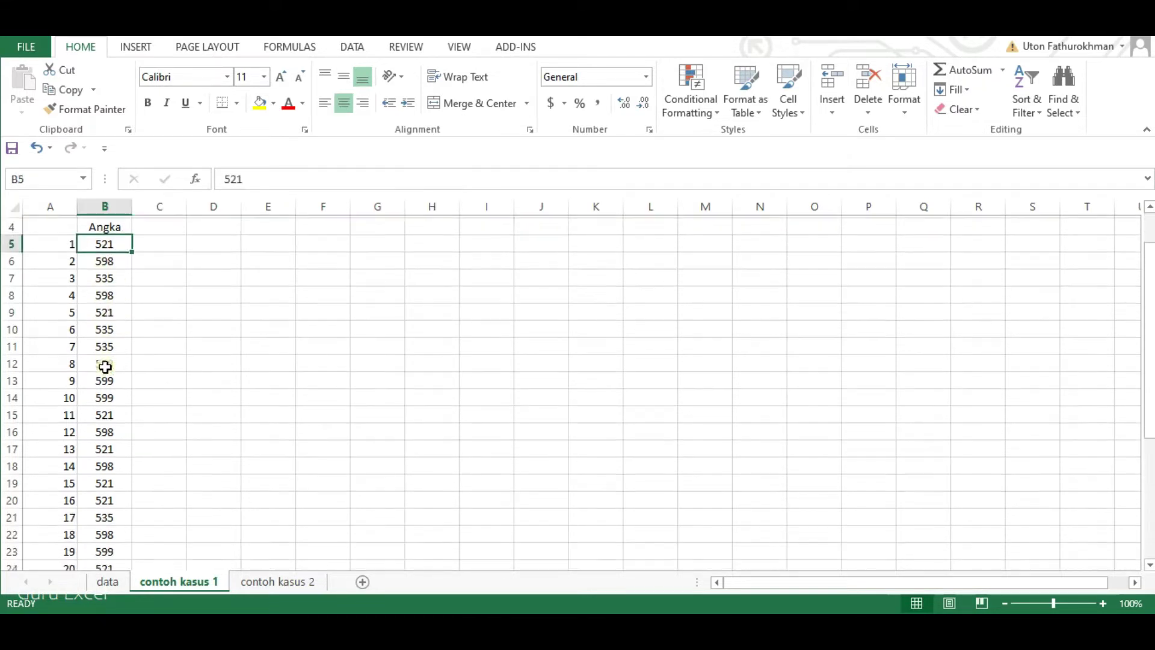
{"action": "left_click", "coordinate": [108, 446], "text": "shift"}
{"action": "scroll", "coordinate": [109, 445], "scroll_direction": "up", "scroll_amount": 7}
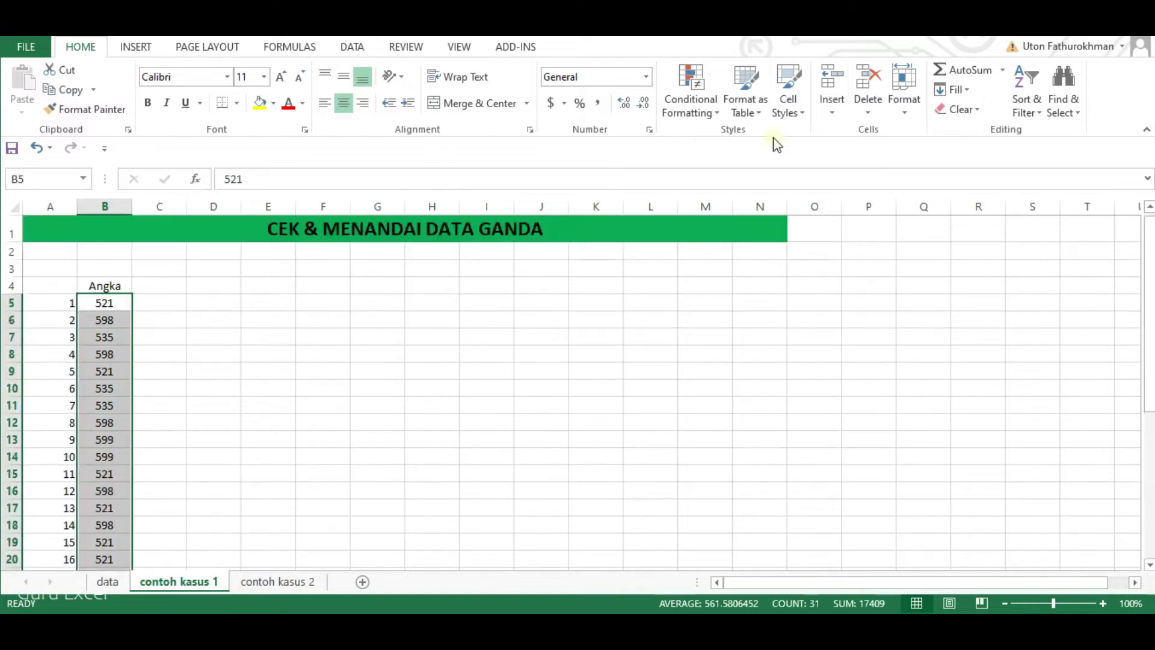
{"action": "left_click", "coordinate": [694, 117]}
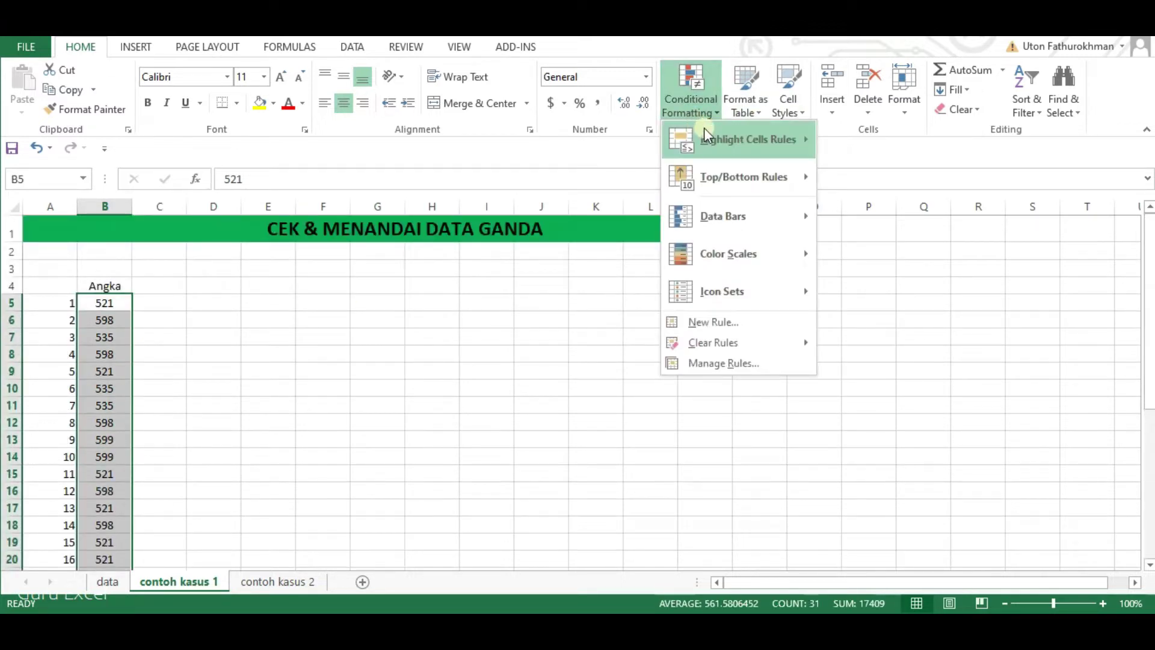
{"action": "mouse_move", "coordinate": [704, 129]}
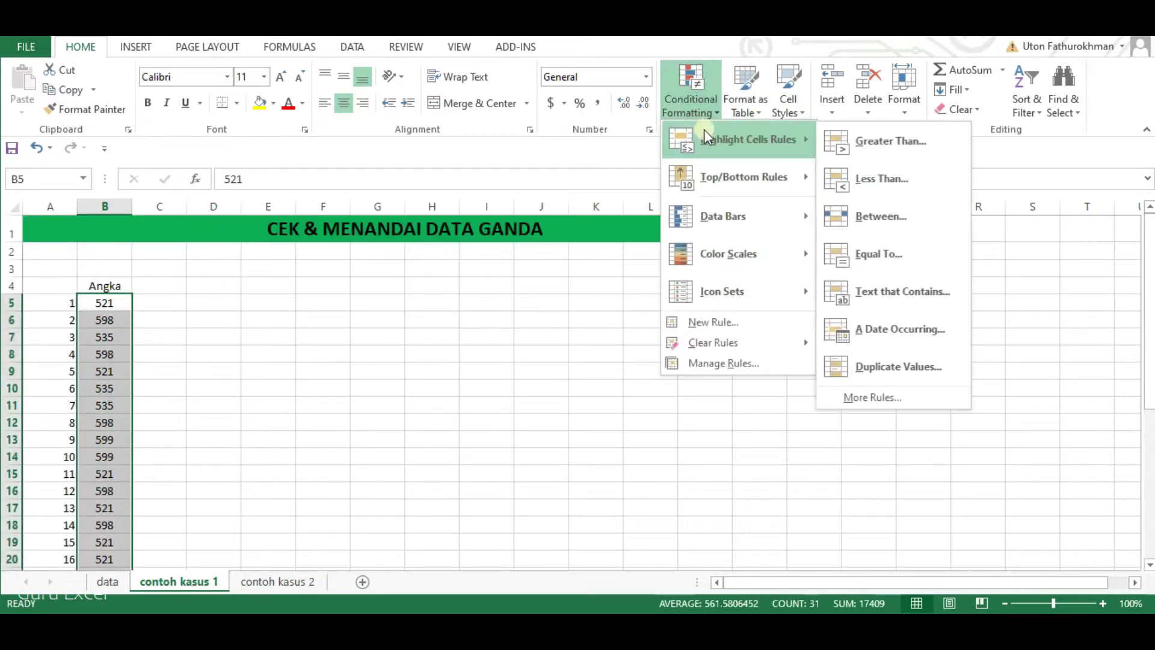
{"action": "left_click", "coordinate": [897, 368]}
{"action": "left_click", "coordinate": [805, 423]}
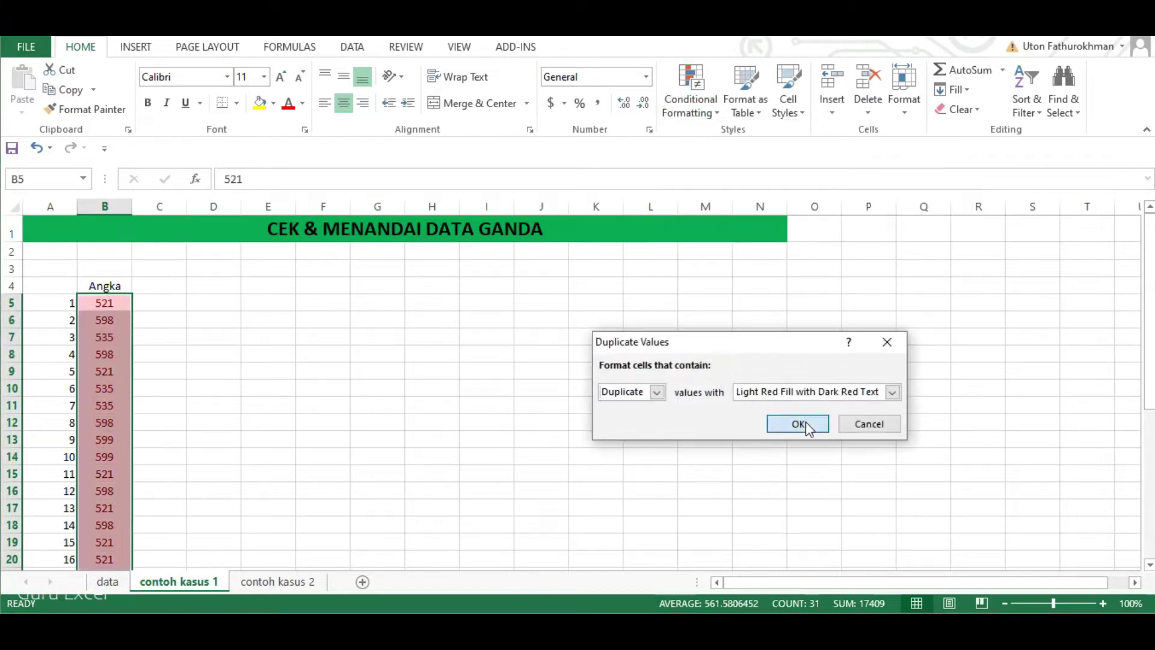
{"action": "scroll", "coordinate": [175, 394], "scroll_direction": "down", "scroll_amount": 6}
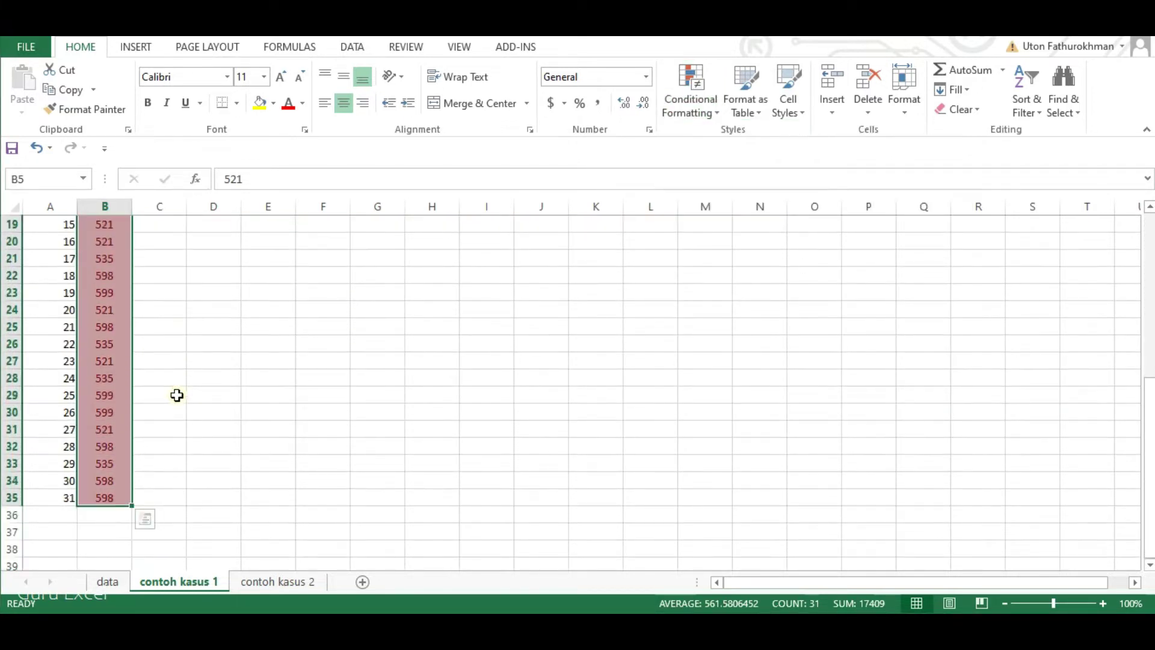
{"action": "scroll", "coordinate": [175, 394], "scroll_direction": "up", "scroll_amount": 6}
{"action": "left_click", "coordinate": [114, 353]}
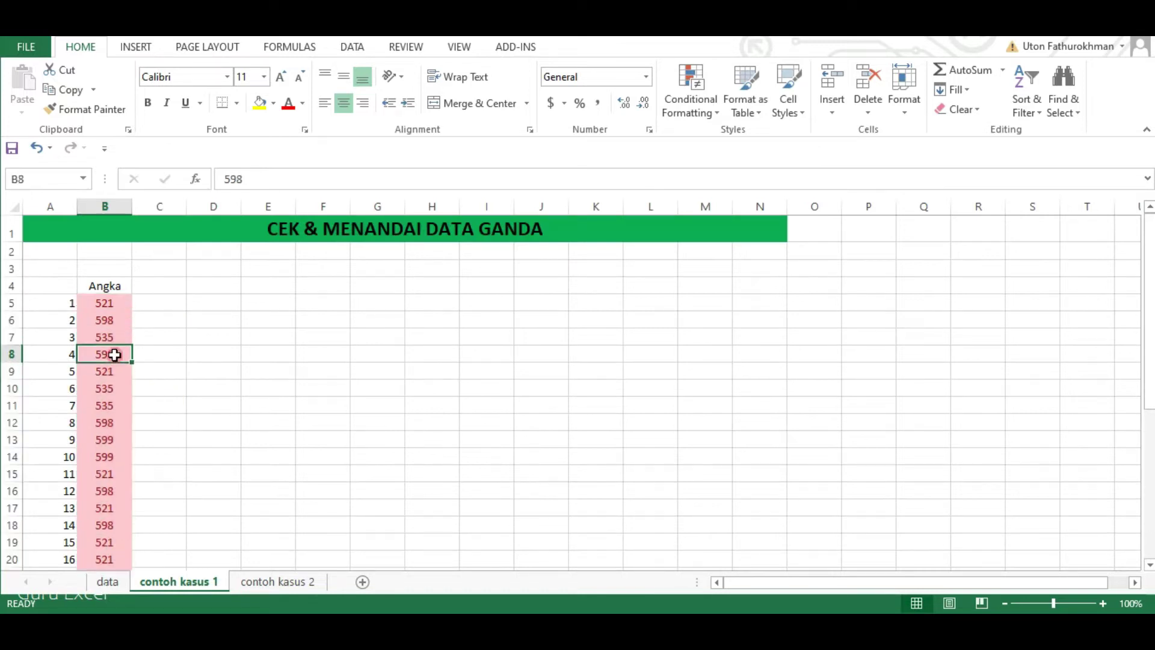
{"action": "left_click", "coordinate": [172, 350]}
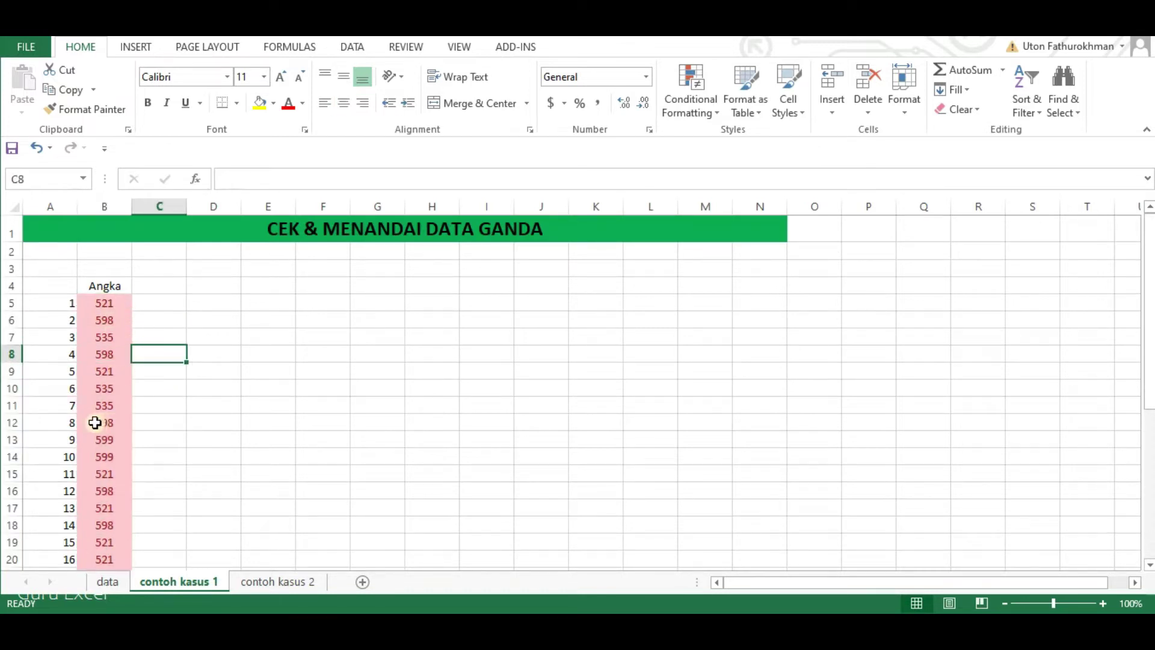
Enter the formula =COUNTIF(B5:B35,B5) in cell C5 to count occurrences of the first Angka value.
{"action": "left_click", "coordinate": [167, 301]}
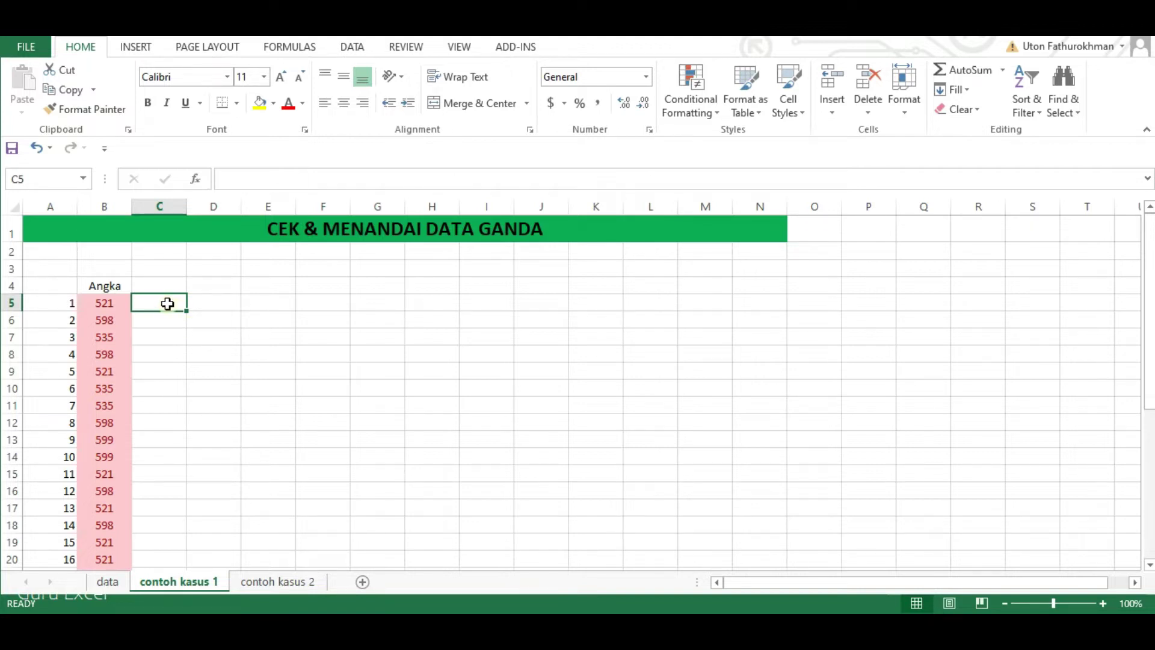
{"action": "type", "text": "=c"}
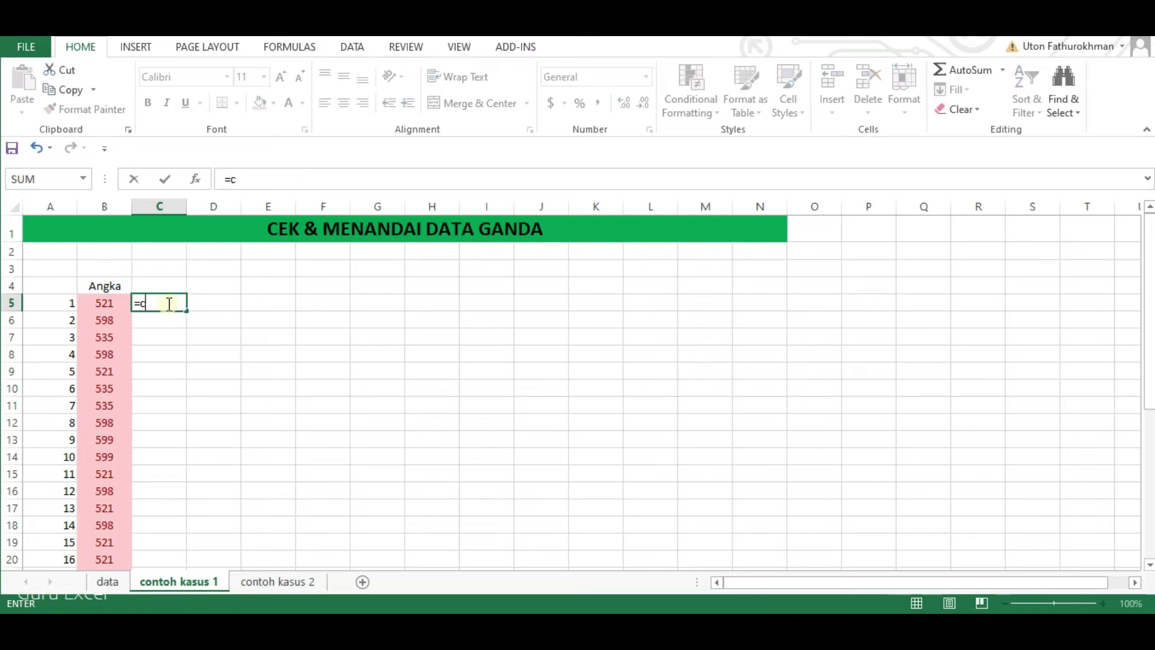
{"action": "type", "text": "ountif("}
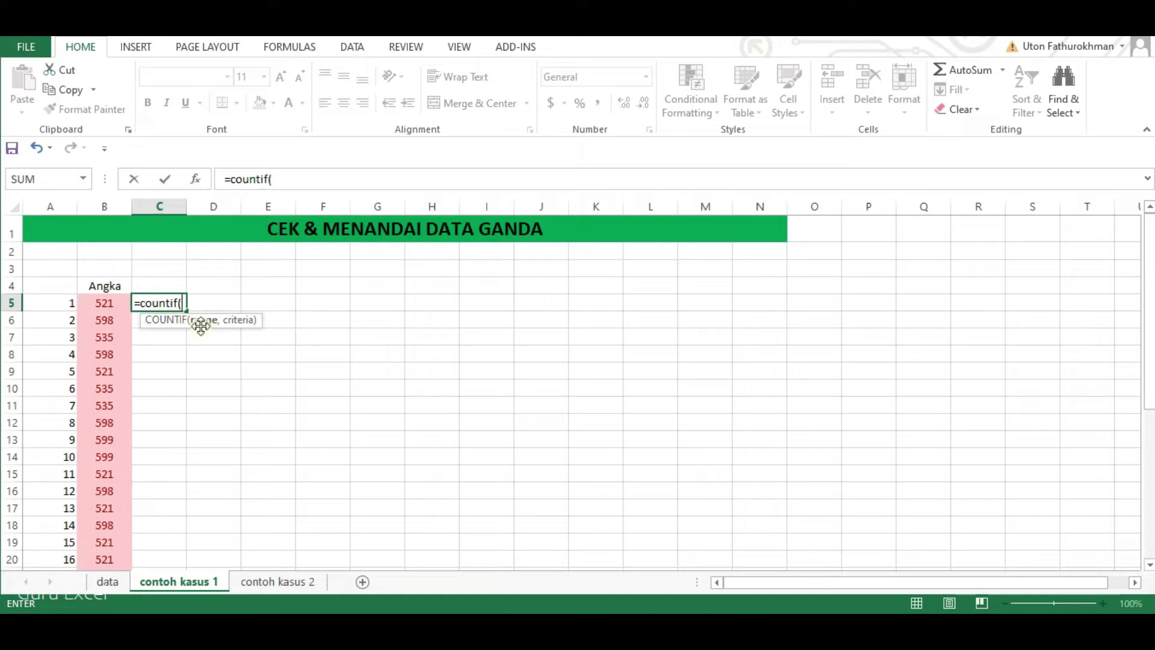
{"action": "left_click", "coordinate": [108, 303]}
{"action": "scroll", "coordinate": [103, 391], "scroll_direction": "down", "scroll_amount": 7}
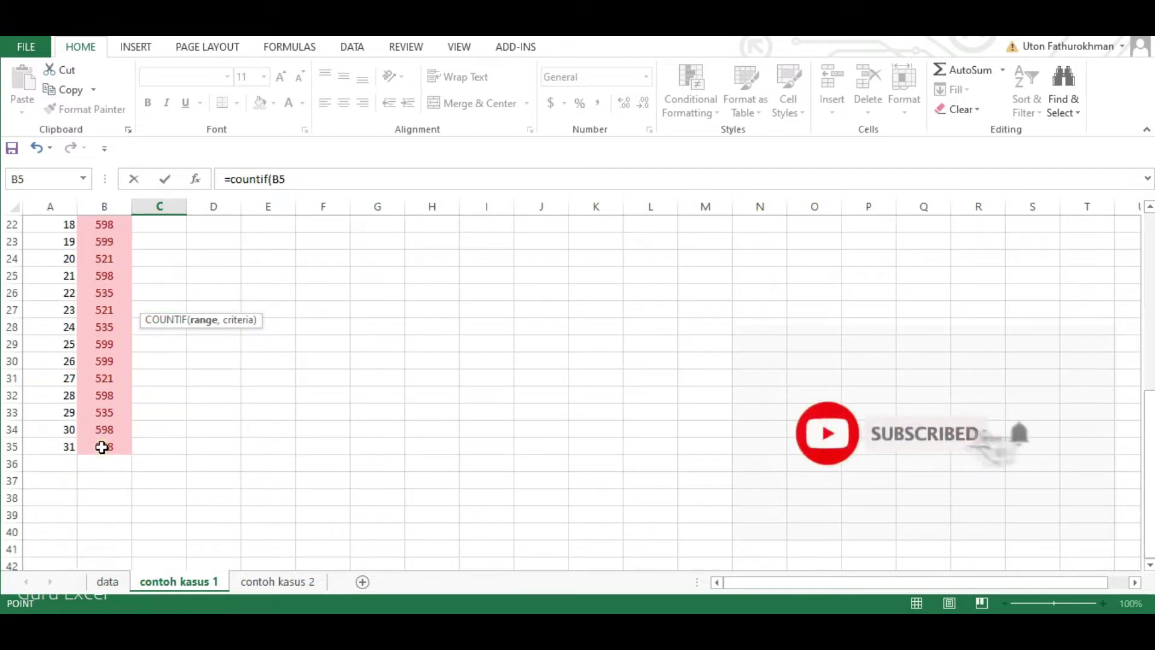
{"action": "left_click", "coordinate": [102, 449], "text": "shift"}
{"action": "scroll", "coordinate": [202, 392], "scroll_direction": "up", "scroll_amount": 7}
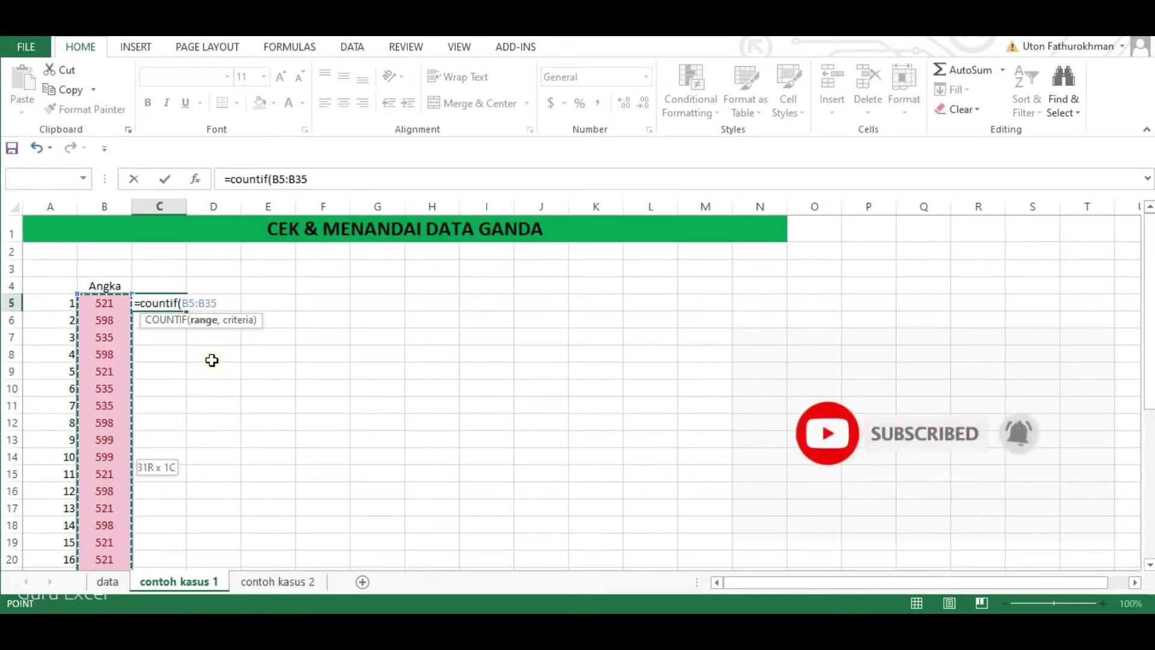
{"action": "type", "text": ","}
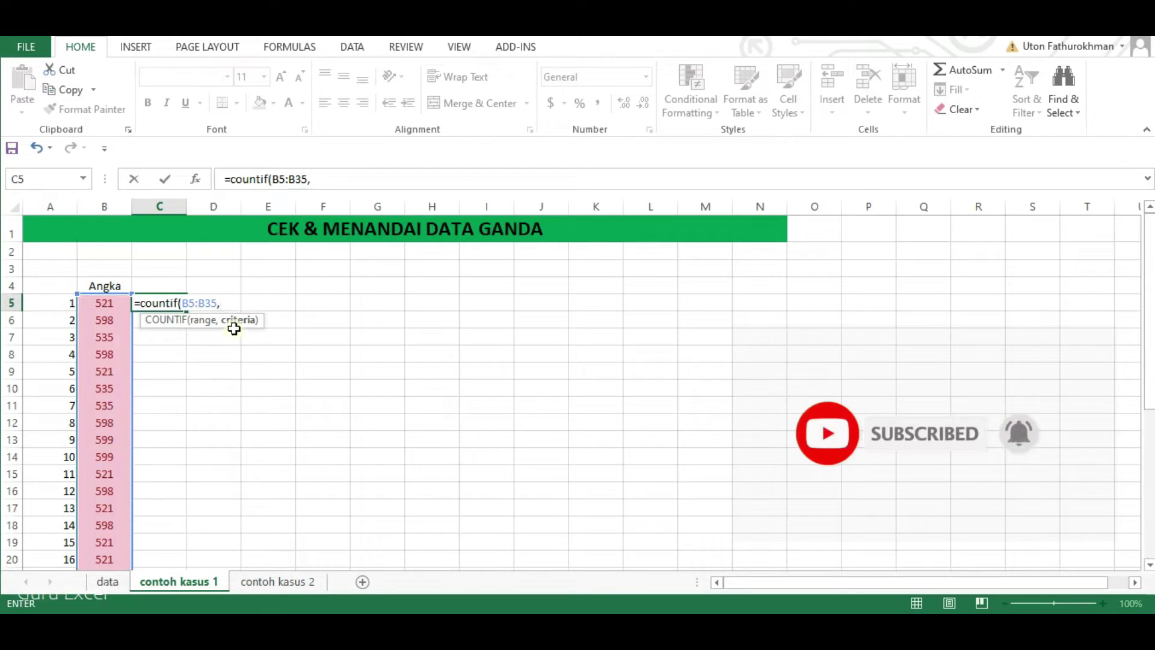
{"action": "left_click", "coordinate": [98, 304]}
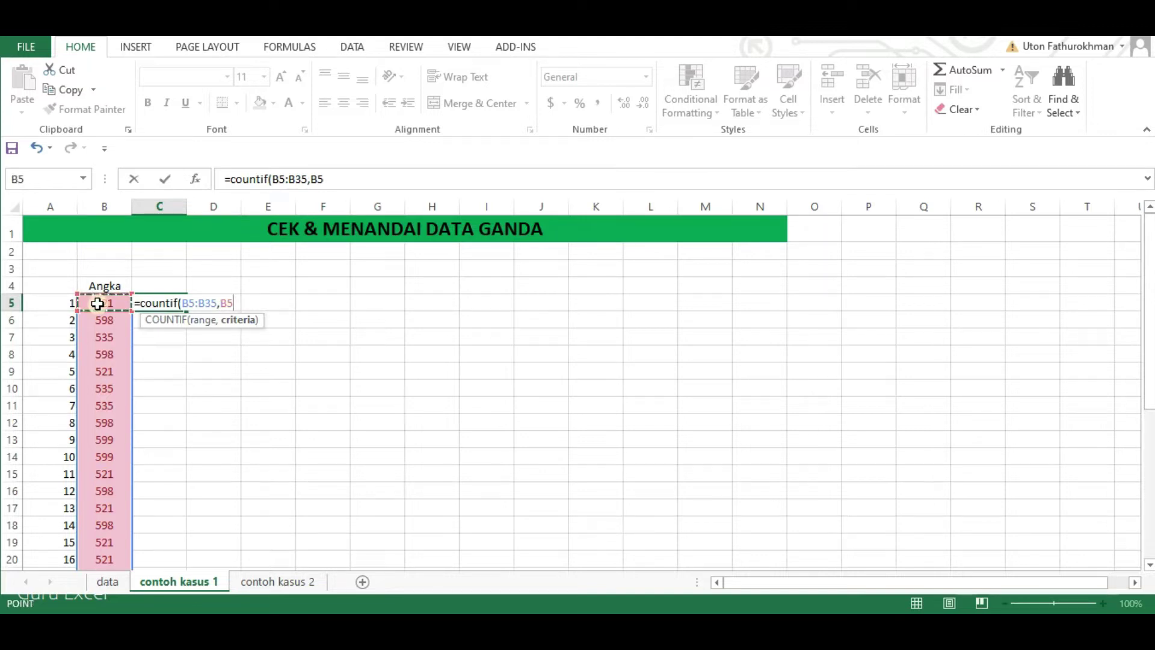
{"action": "type", "text": ")"}
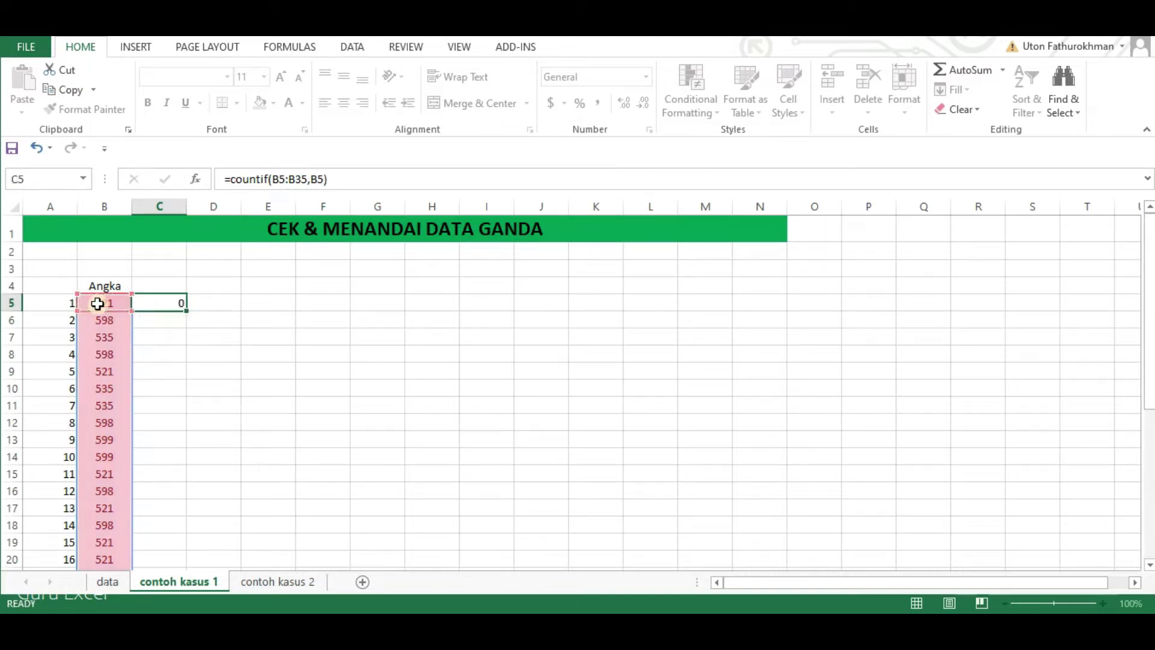
{"action": "key", "text": "Return"}
{"action": "key", "text": "Up"}
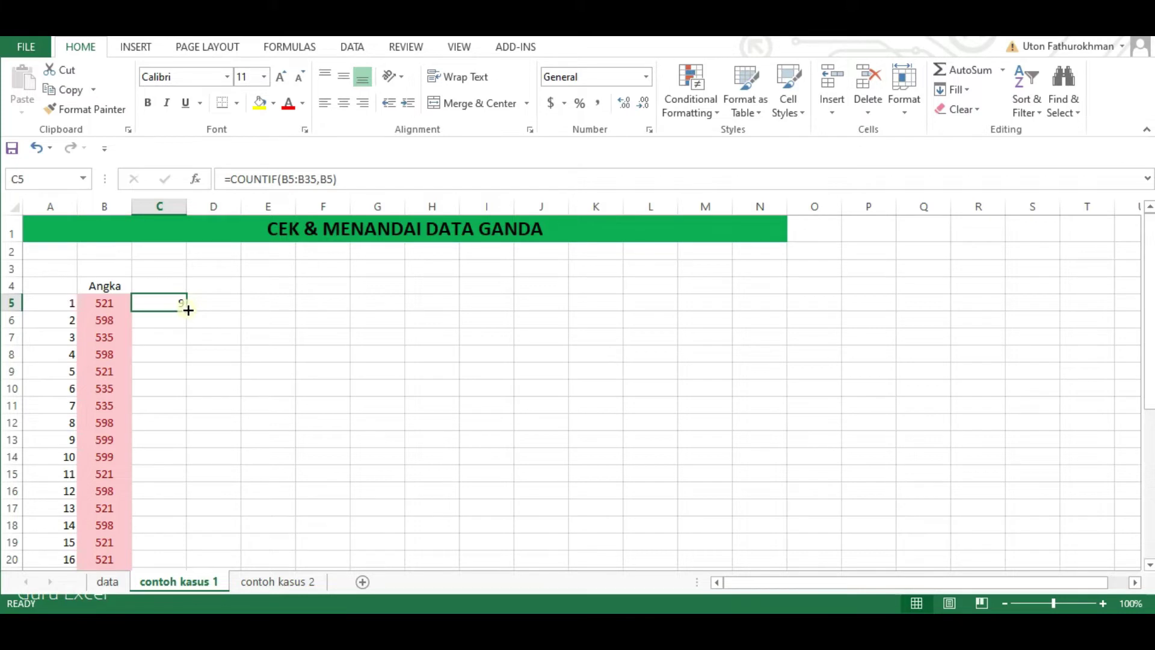
Fill the COUNTIF formula from C5 down through C35 beside the Angka values and check the first row's result.
{"action": "left_click_drag", "start_coordinate": [188, 310], "coordinate": [189, 309]}
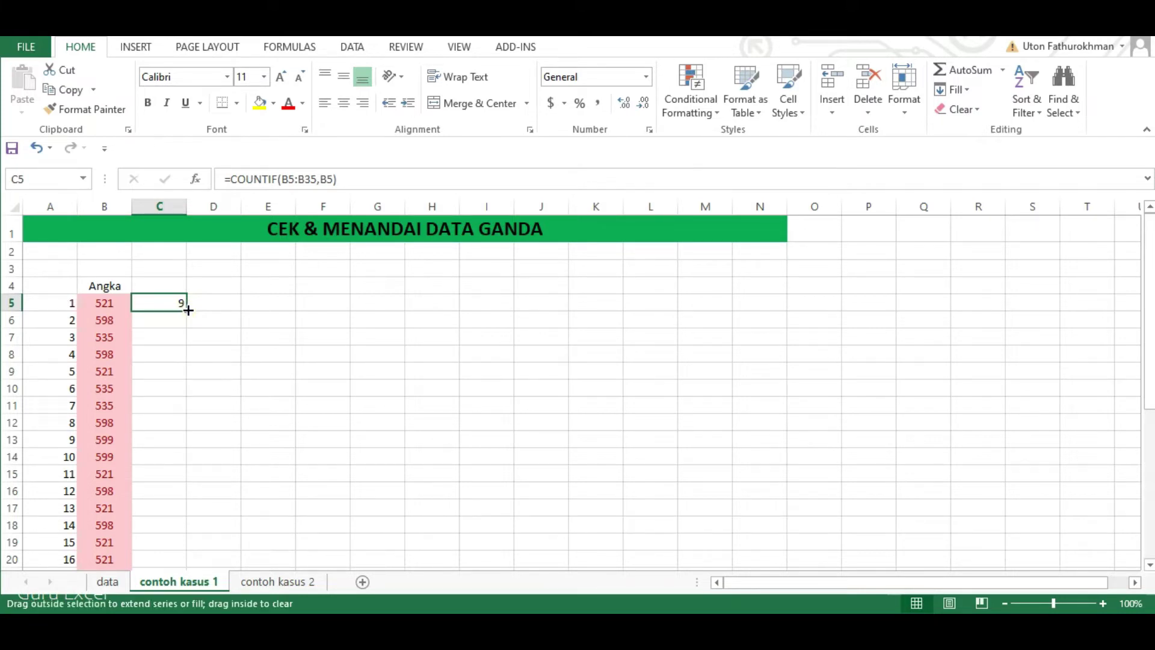
{"action": "double_click", "coordinate": [189, 309]}
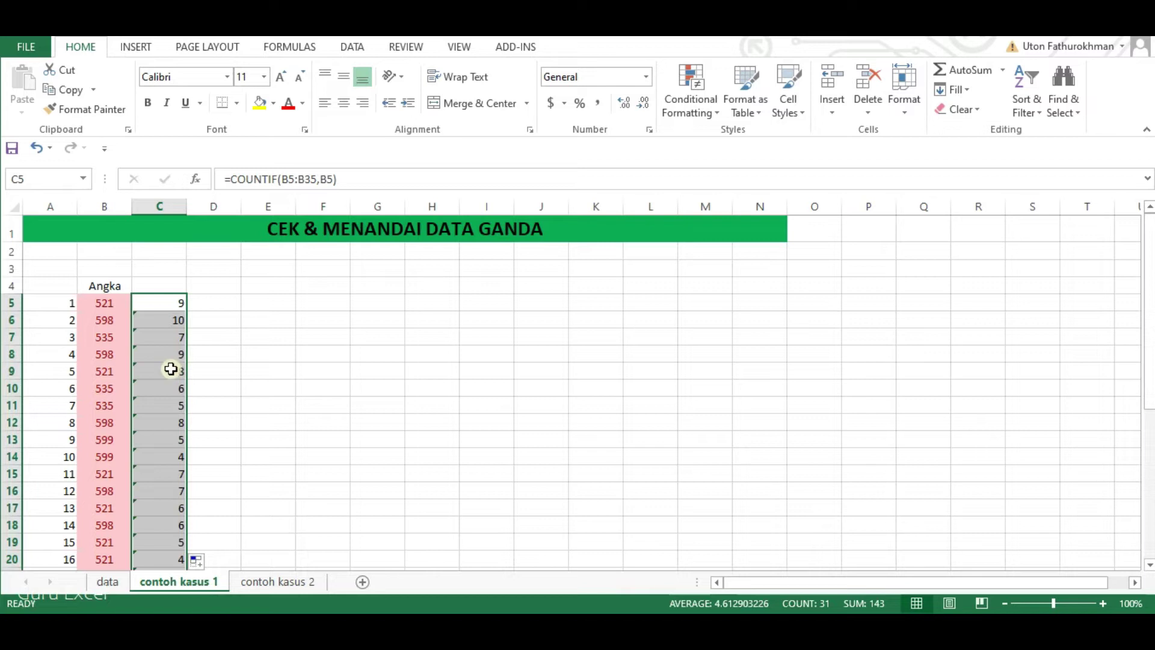
{"action": "scroll", "coordinate": [171, 369], "scroll_direction": "down", "scroll_amount": 8}
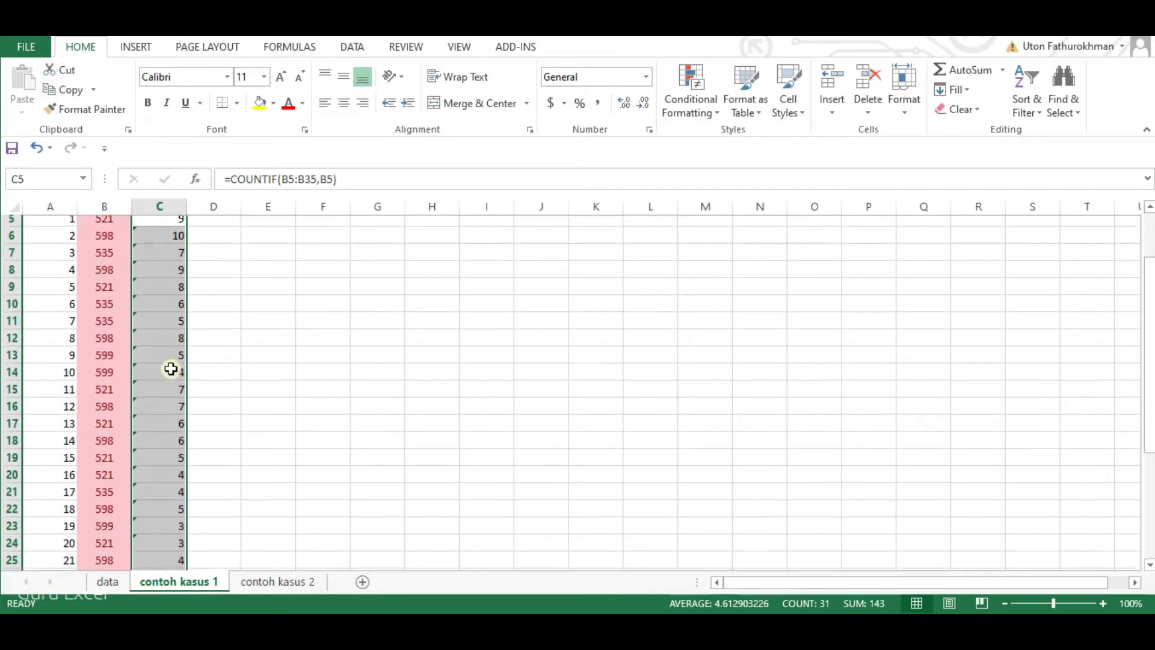
{"action": "scroll", "coordinate": [169, 370], "scroll_direction": "up", "scroll_amount": 8}
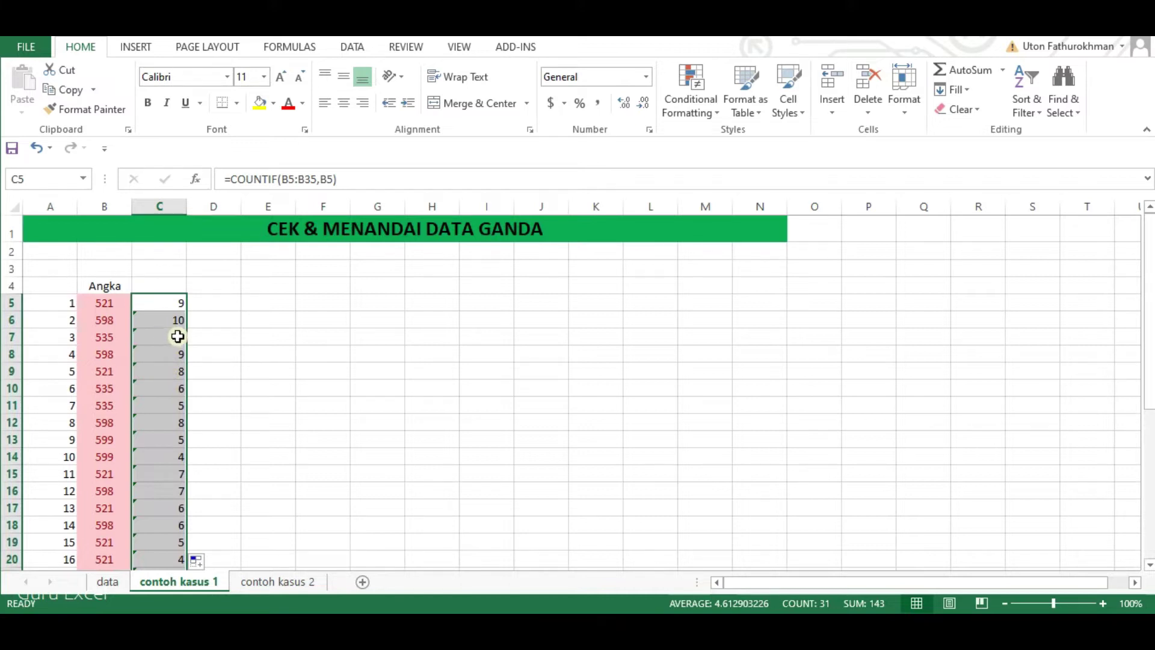
{"action": "left_click", "coordinate": [94, 305]}
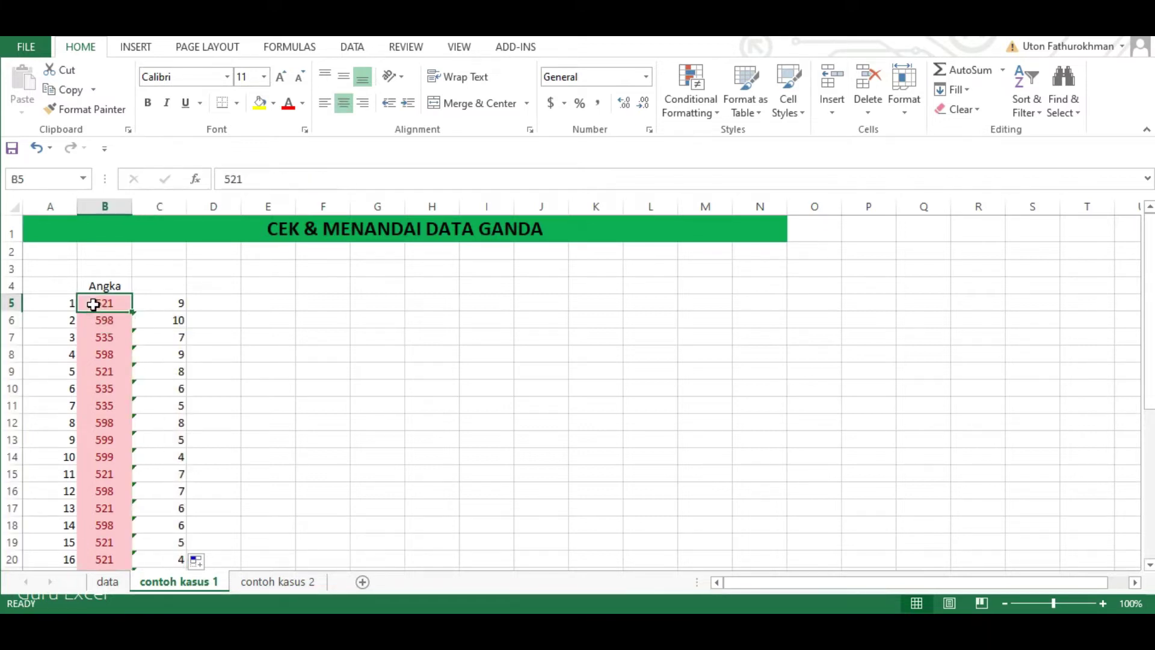
{"action": "left_click", "coordinate": [167, 306]}
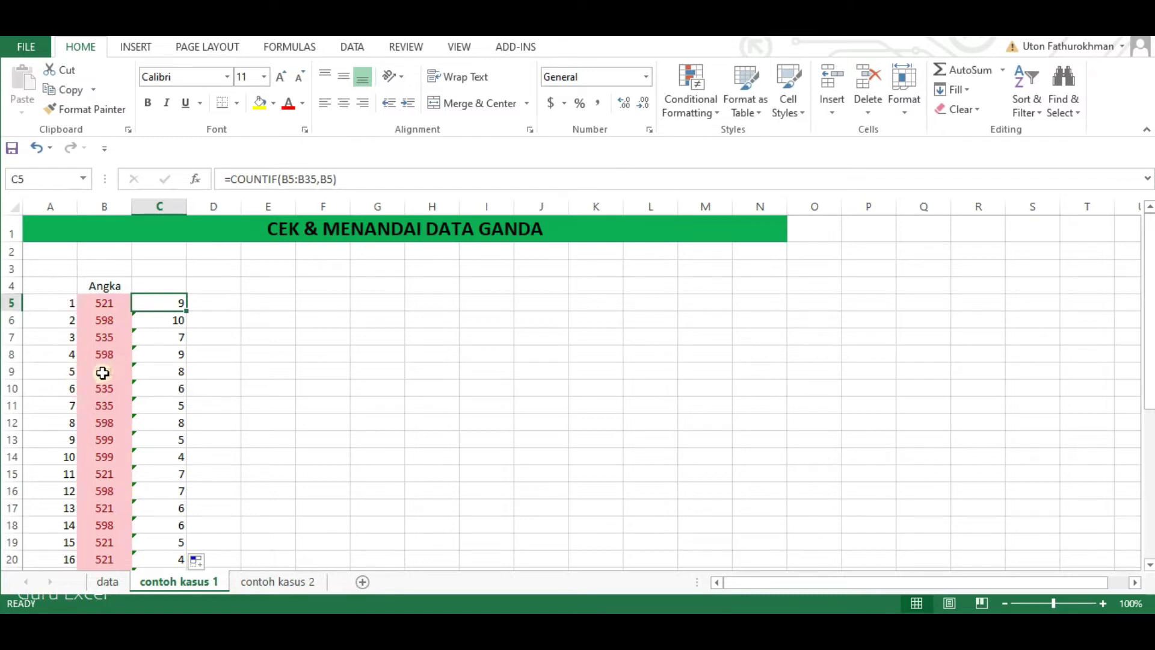
Examine how the COUNTIF ranges shift in cells C5, C9 and C14, and look over the counts down to row 35.
{"action": "left_click", "coordinate": [157, 370]}
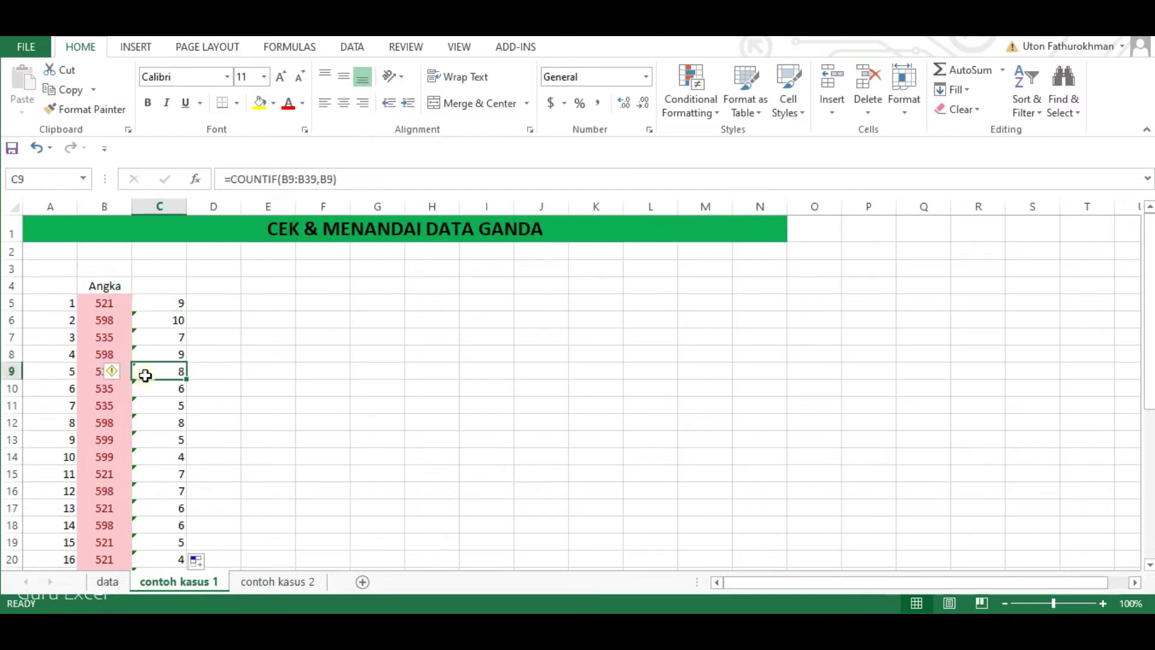
{"action": "left_click", "coordinate": [166, 301]}
{"action": "double_click", "coordinate": [166, 300]}
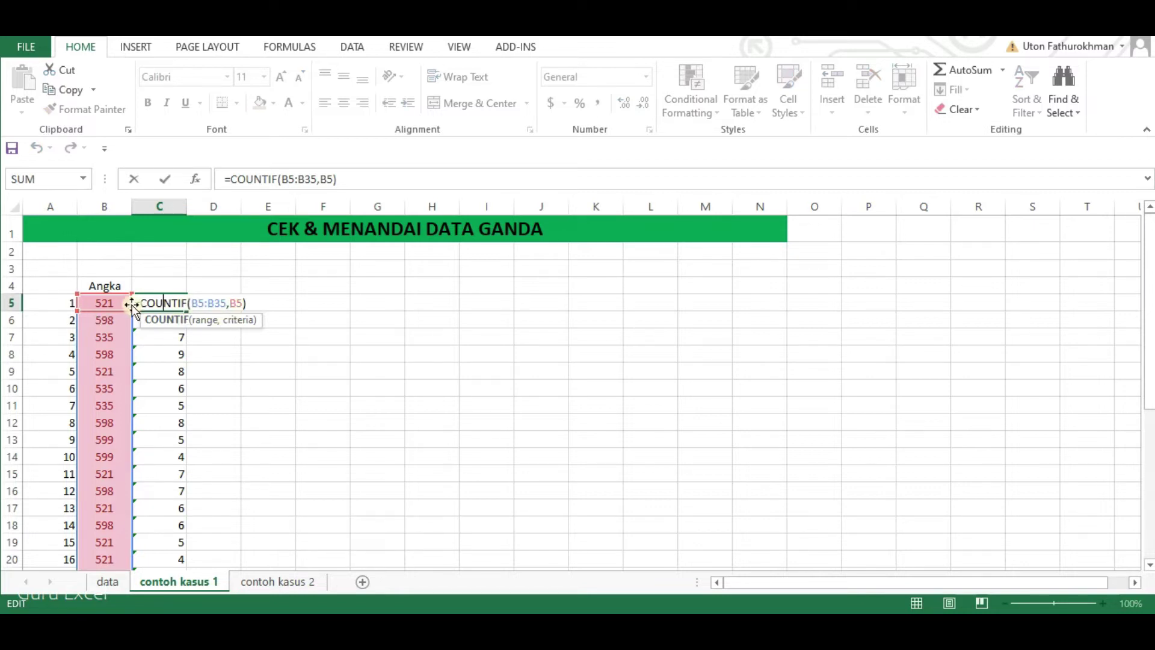
{"action": "key", "text": "ctrl+Return"}
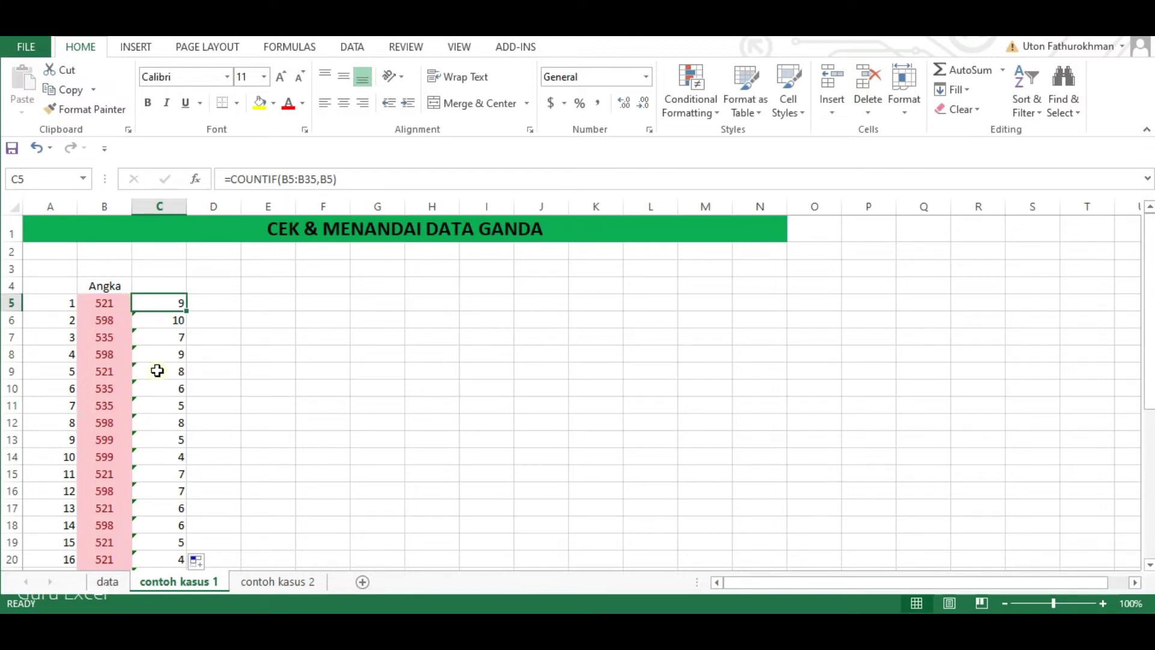
{"action": "key", "text": "Down"}
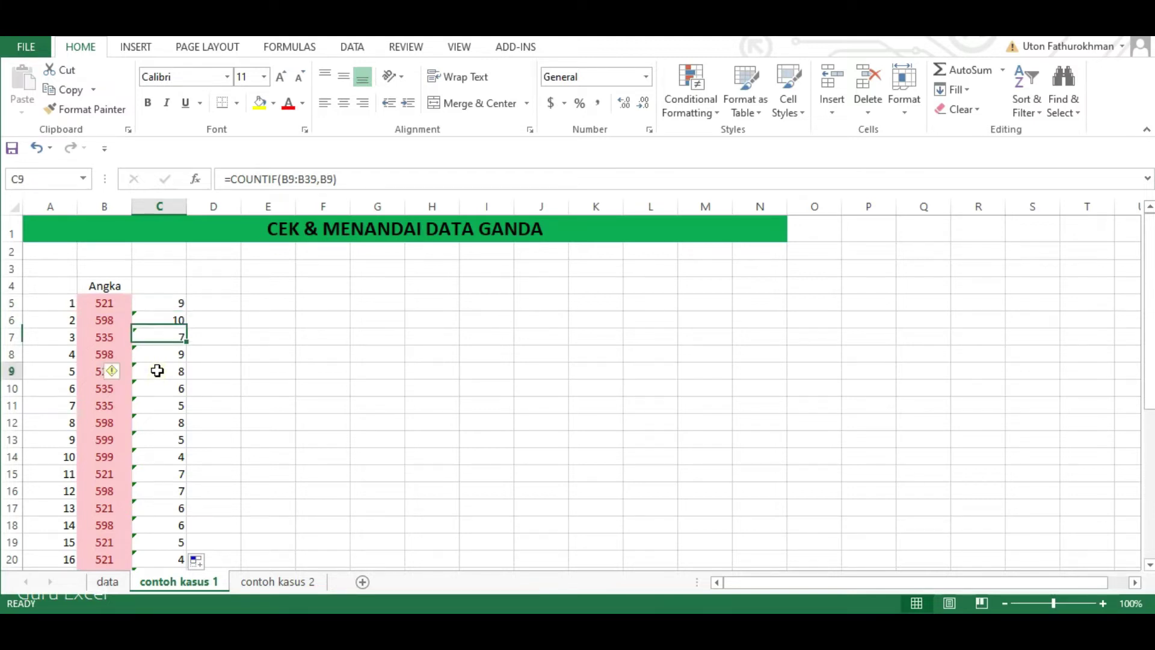
{"action": "double_click", "coordinate": [157, 371]}
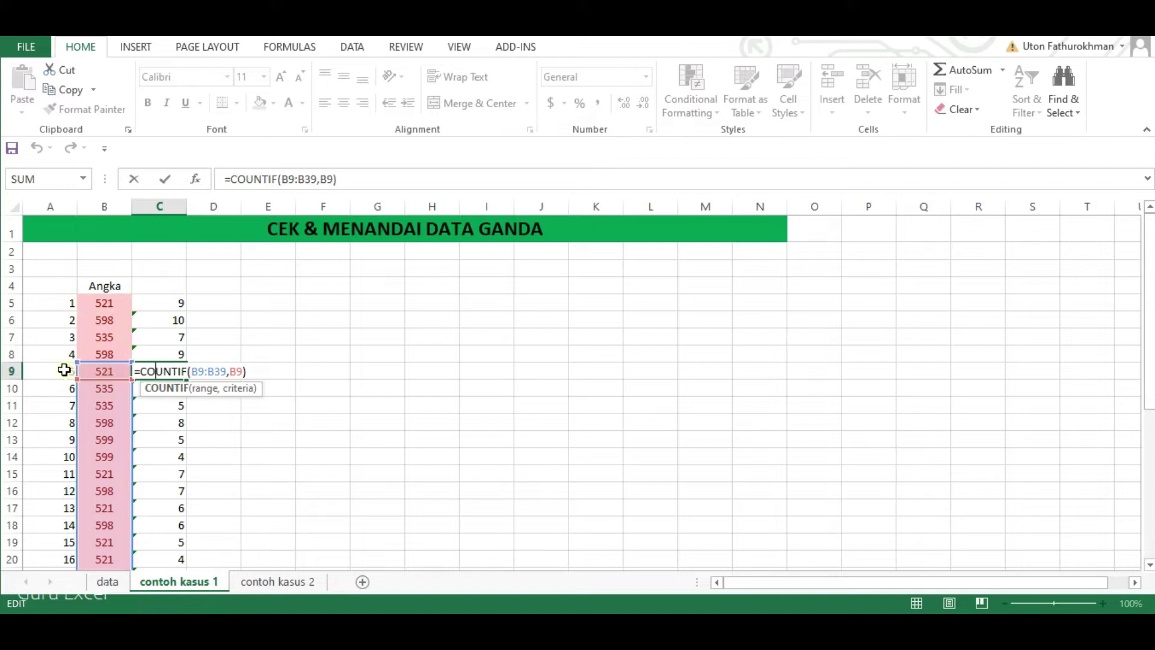
{"action": "key", "text": "ctrl+Return"}
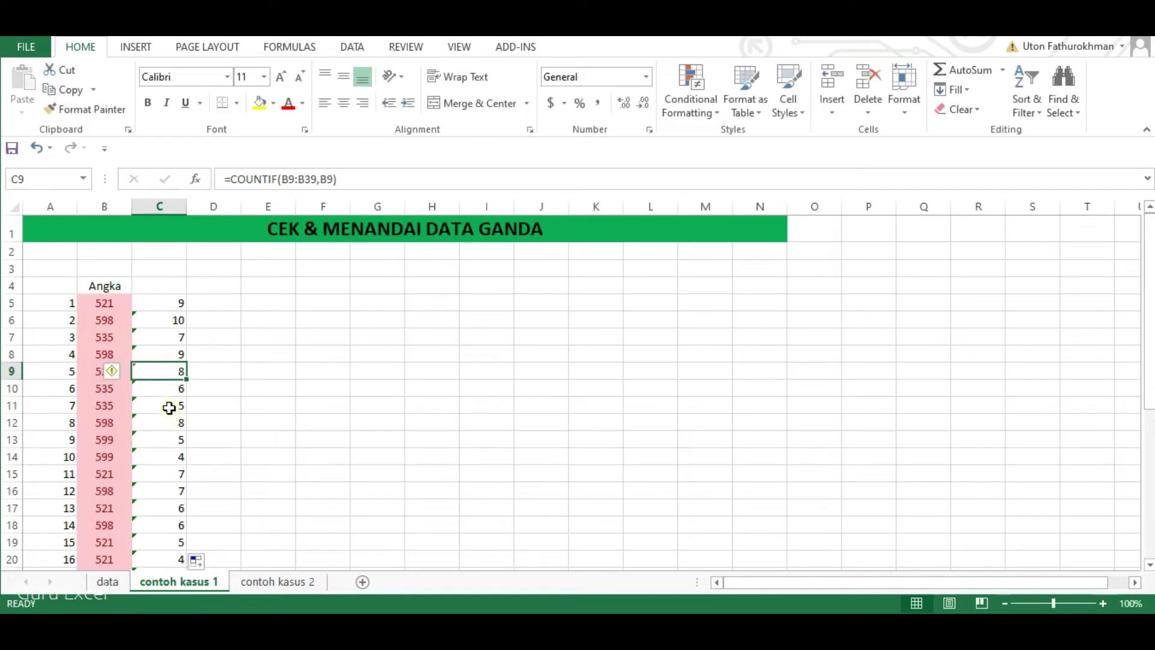
{"action": "left_click", "coordinate": [168, 458]}
{"action": "double_click", "coordinate": [168, 459]}
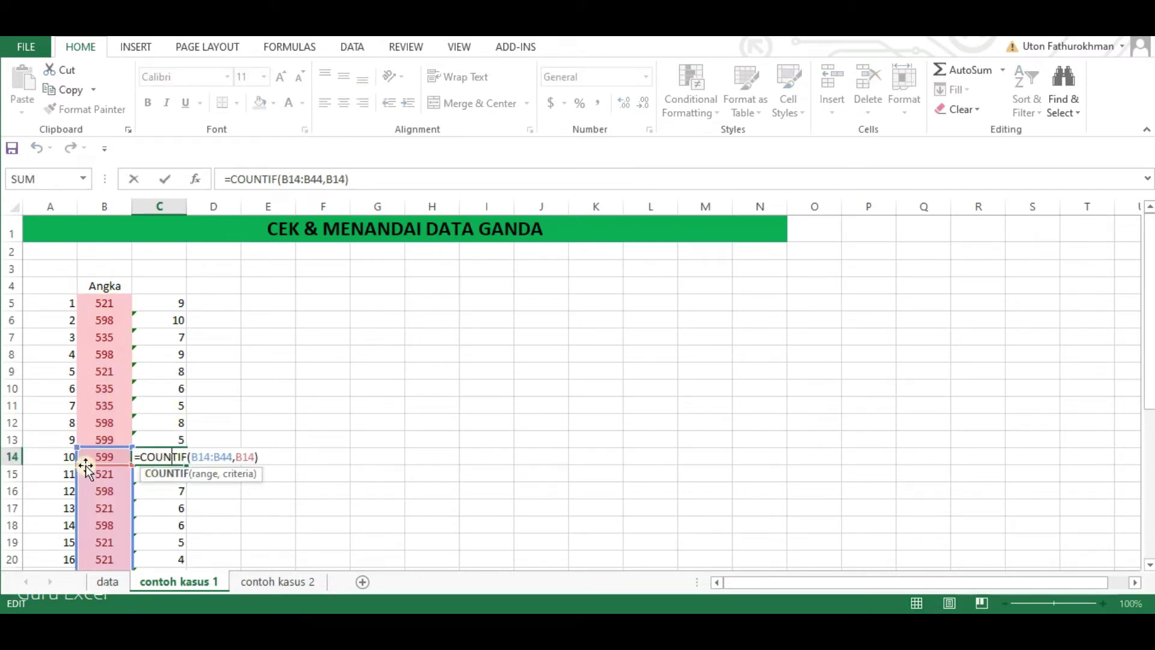
{"action": "key", "text": "ctrl+Return"}
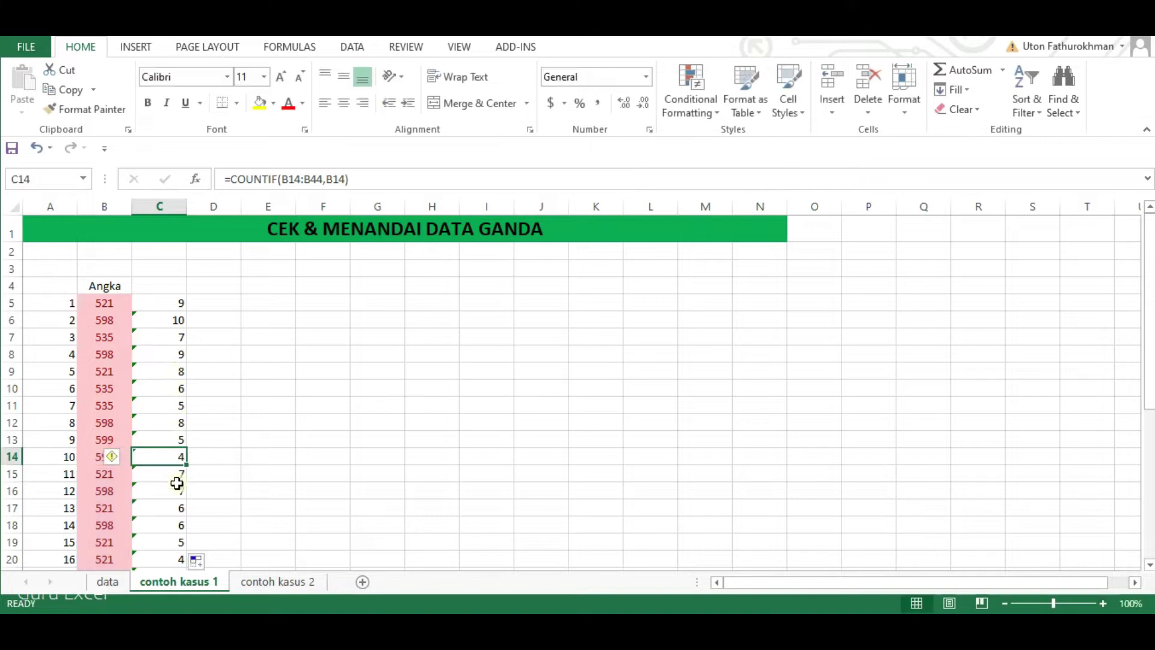
{"action": "scroll", "coordinate": [177, 483], "scroll_direction": "down", "scroll_amount": 6}
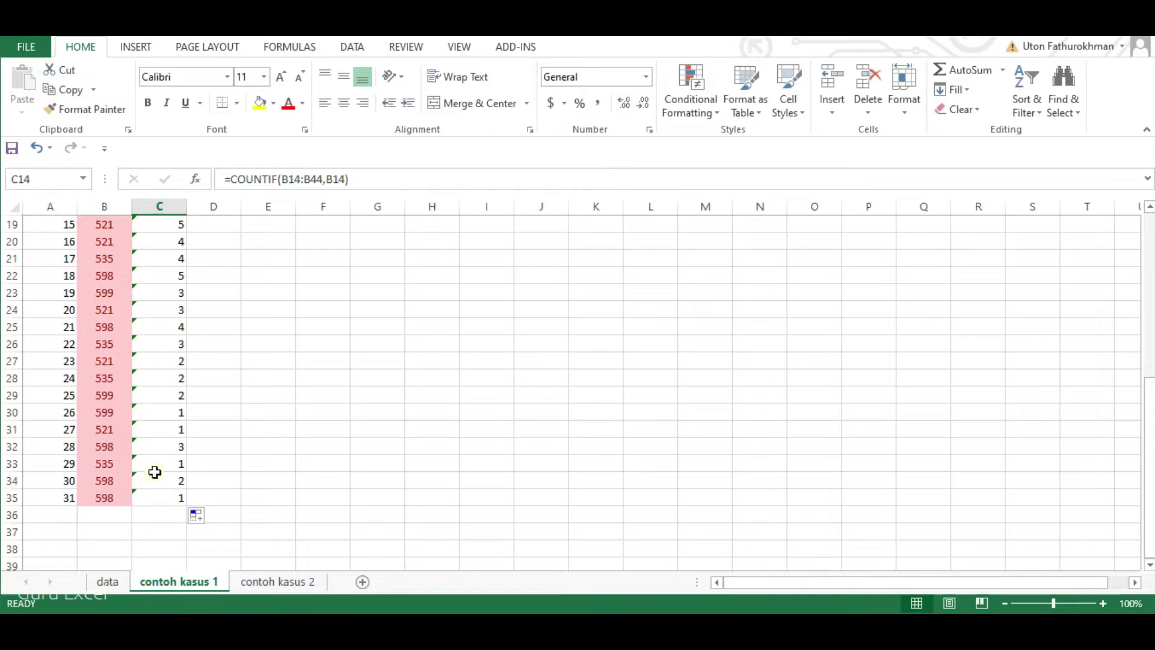
{"action": "scroll", "coordinate": [144, 404], "scroll_direction": "up", "scroll_amount": 6}
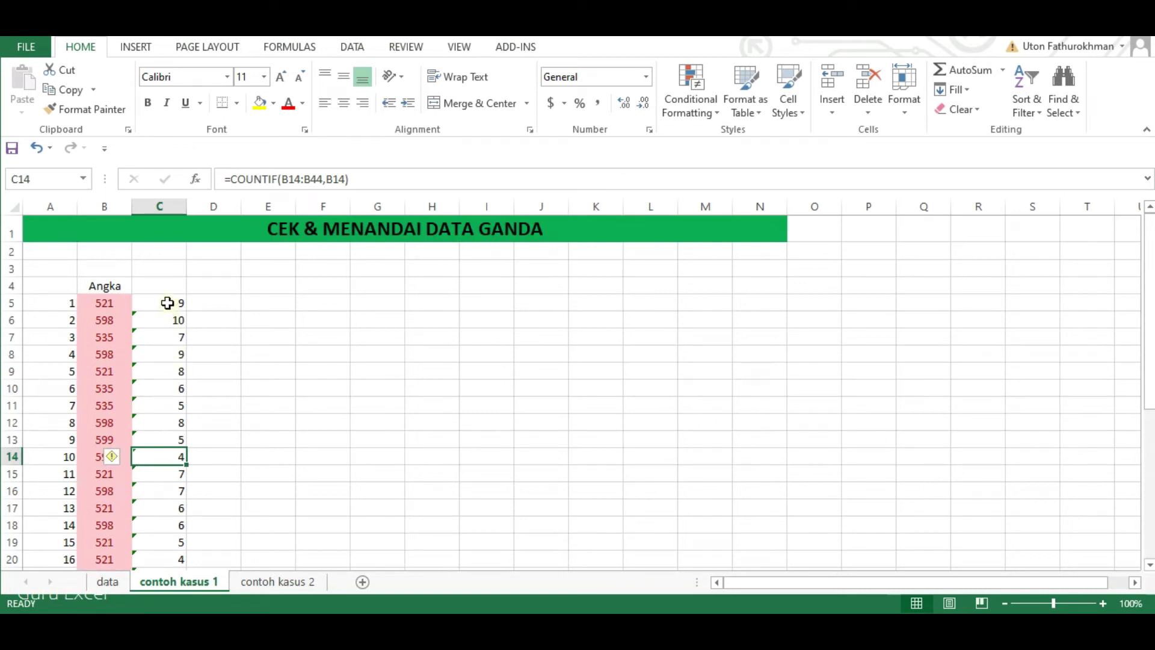
Replace the COUNTIF formulas in C5:C35 with their values and check several of the converted cells.
{"action": "left_click_drag", "start_coordinate": [164, 303], "coordinate": [116, 302]}
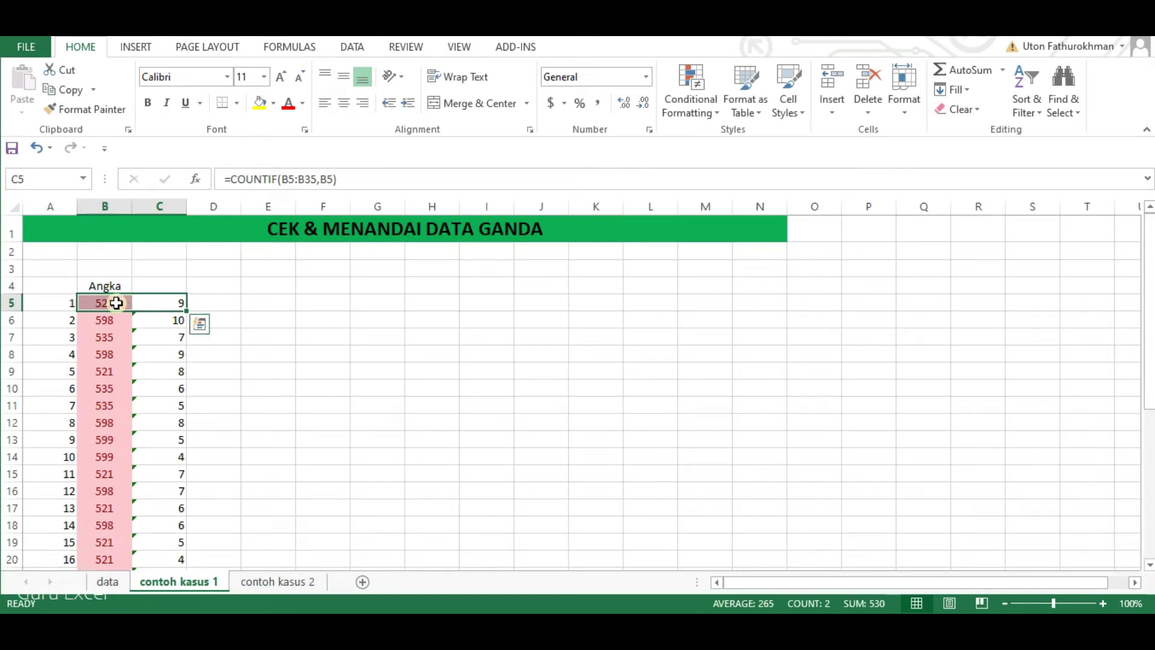
{"action": "key", "text": "Right"}
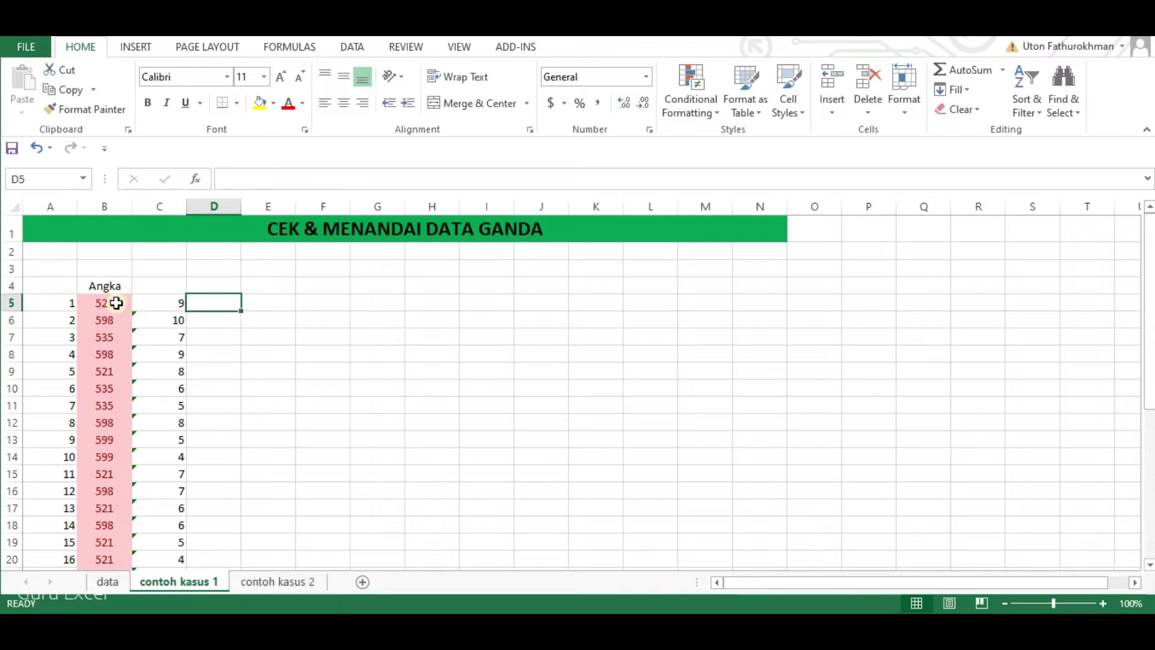
{"action": "key", "text": "Left"}
{"action": "key", "text": "ctrl+shift+Down"}
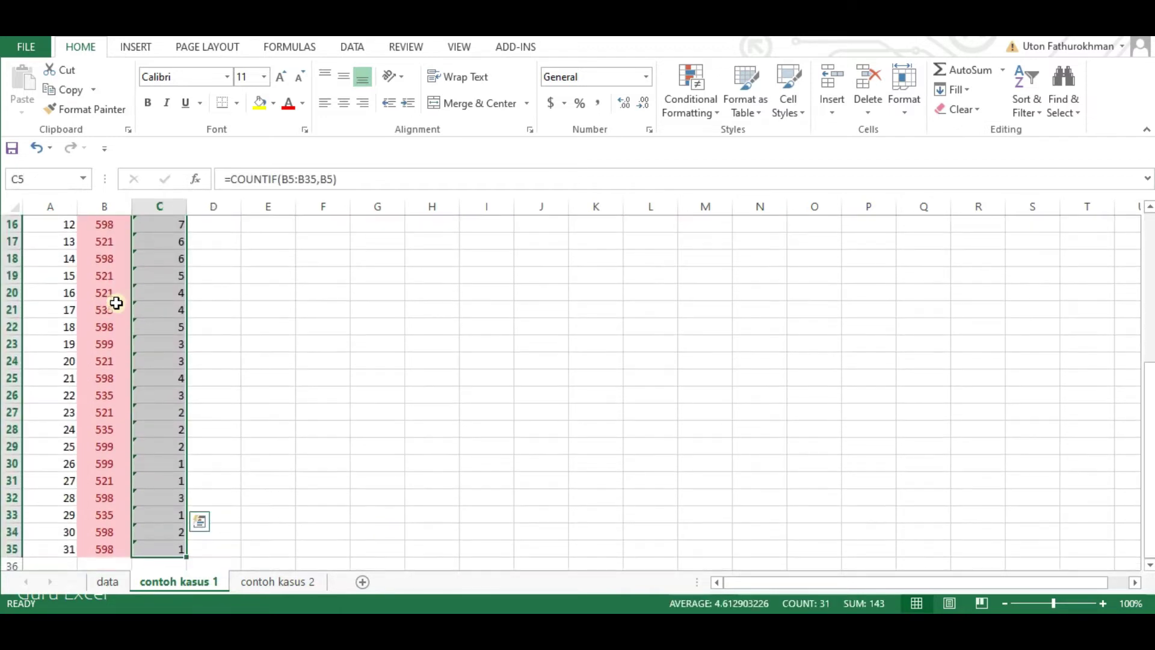
{"action": "key", "text": "ctrl+c"}
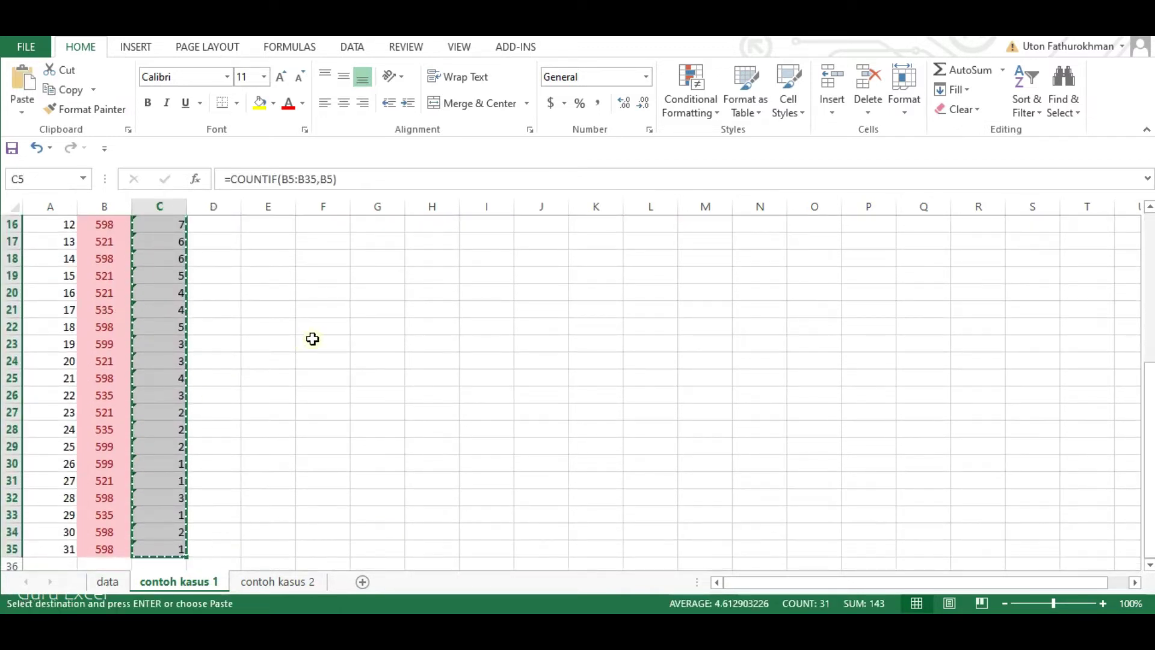
{"action": "scroll", "coordinate": [313, 339], "scroll_direction": "up", "scroll_amount": 5}
{"action": "left_click", "coordinate": [160, 302]}
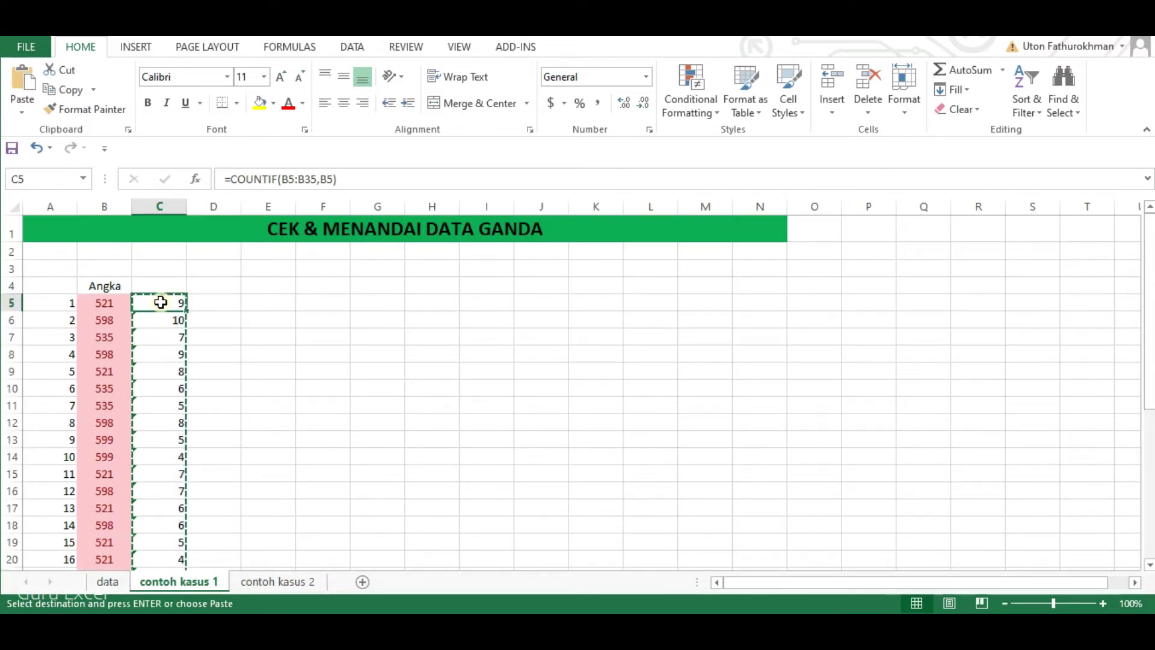
{"action": "right_click", "coordinate": [161, 305]}
{"action": "left_click", "coordinate": [224, 348]}
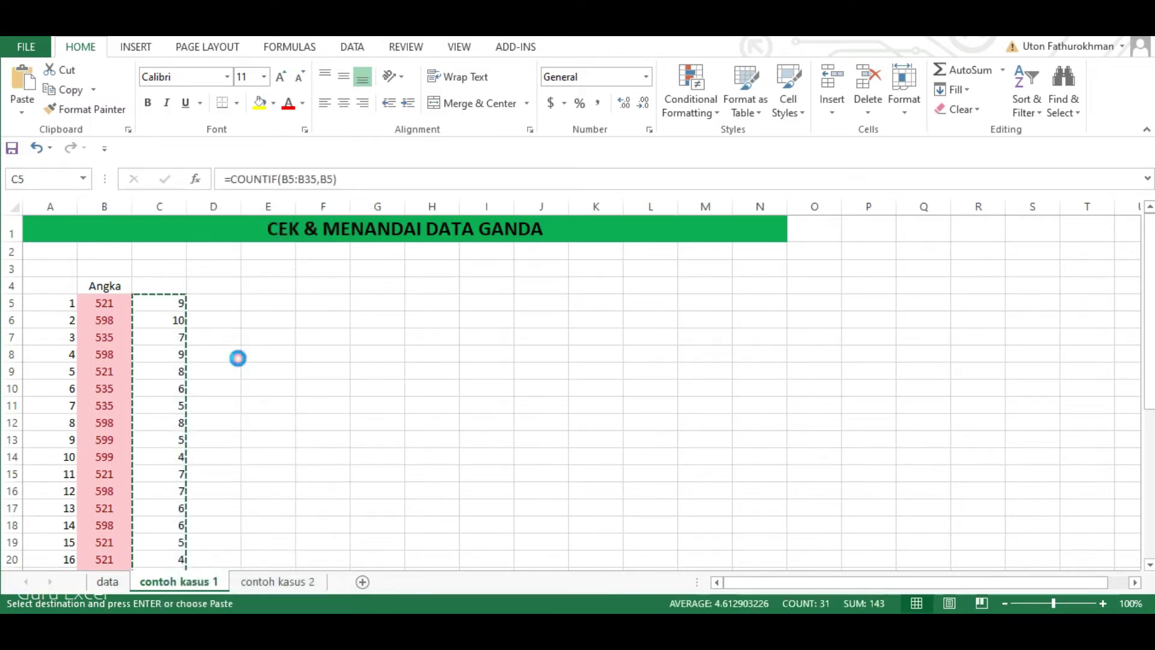
{"action": "left_click", "coordinate": [161, 320]}
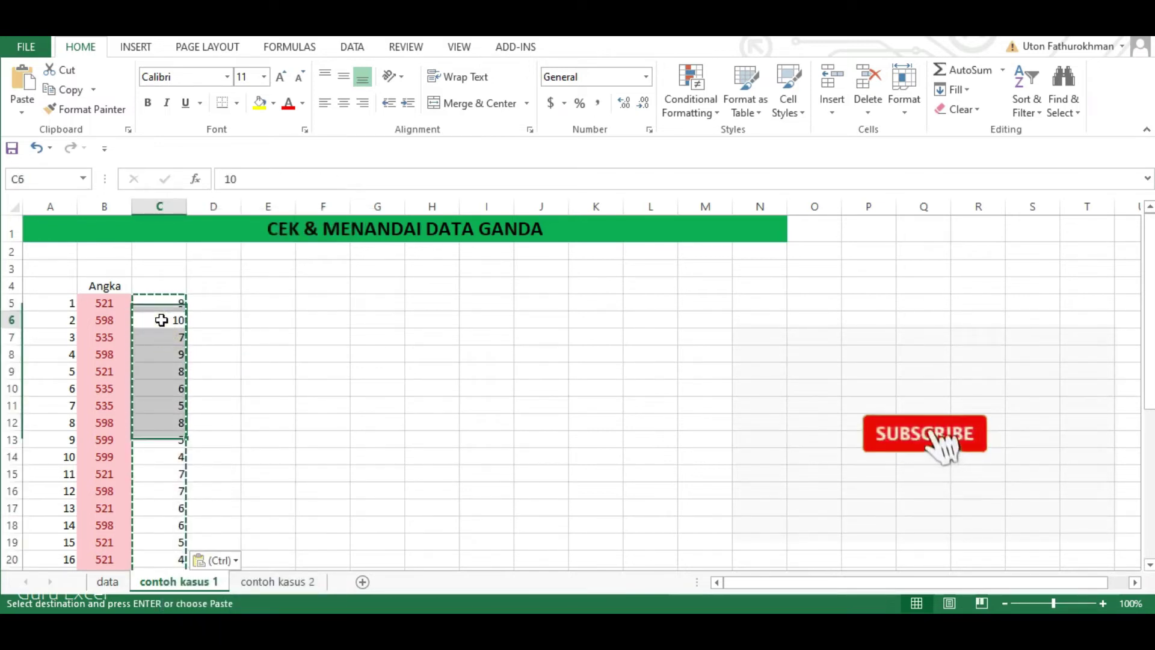
{"action": "left_click", "coordinate": [170, 302]}
{"action": "left_click", "coordinate": [178, 353]}
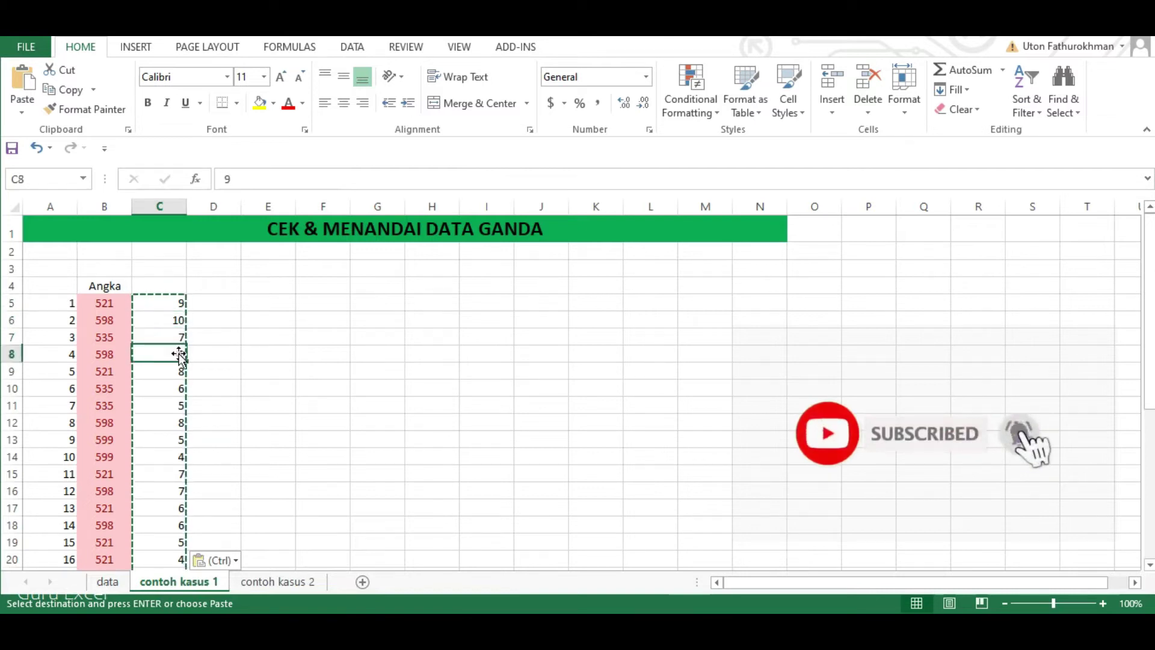
{"action": "left_click", "coordinate": [171, 324]}
{"action": "left_click", "coordinate": [165, 299]}
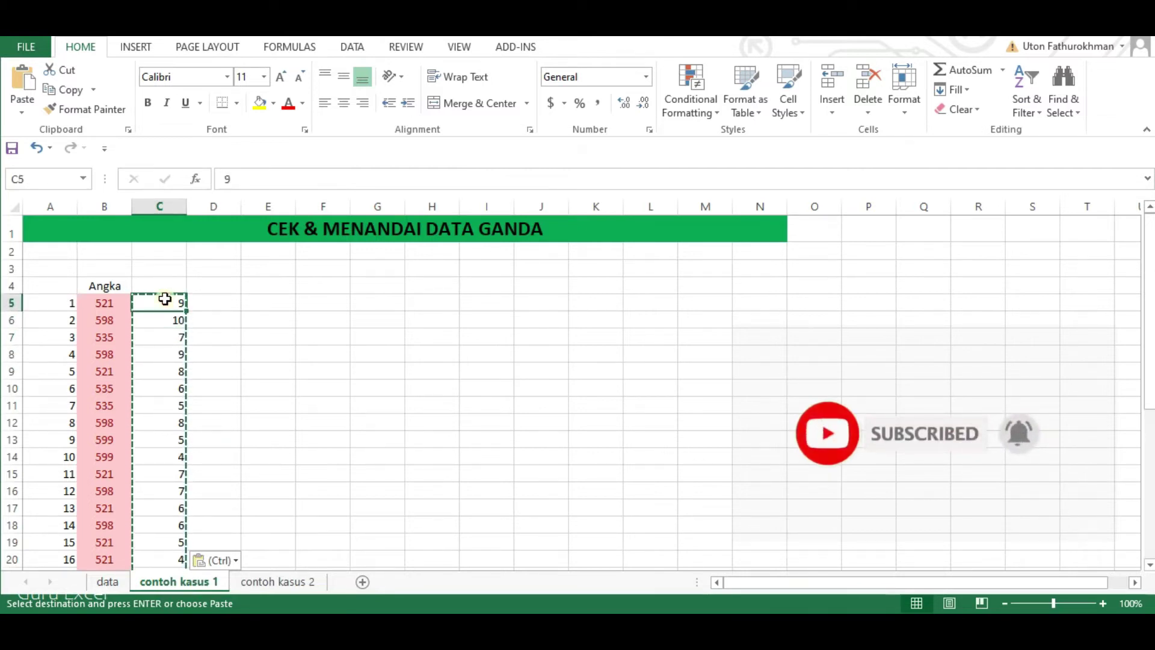
{"action": "key", "text": "Escape"}
Sort the range B5:C35 from smallest to largest by the counts in column C.
{"action": "left_click_drag", "start_coordinate": [165, 300], "coordinate": [103, 301]}
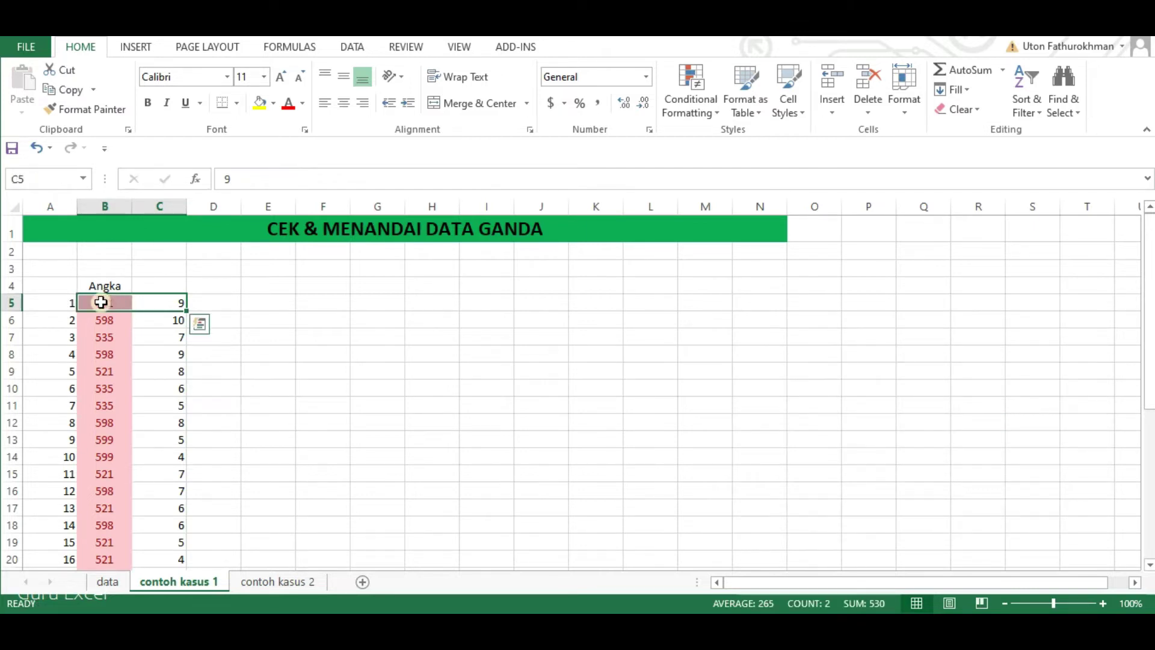
{"action": "key", "text": "shift+Down"}
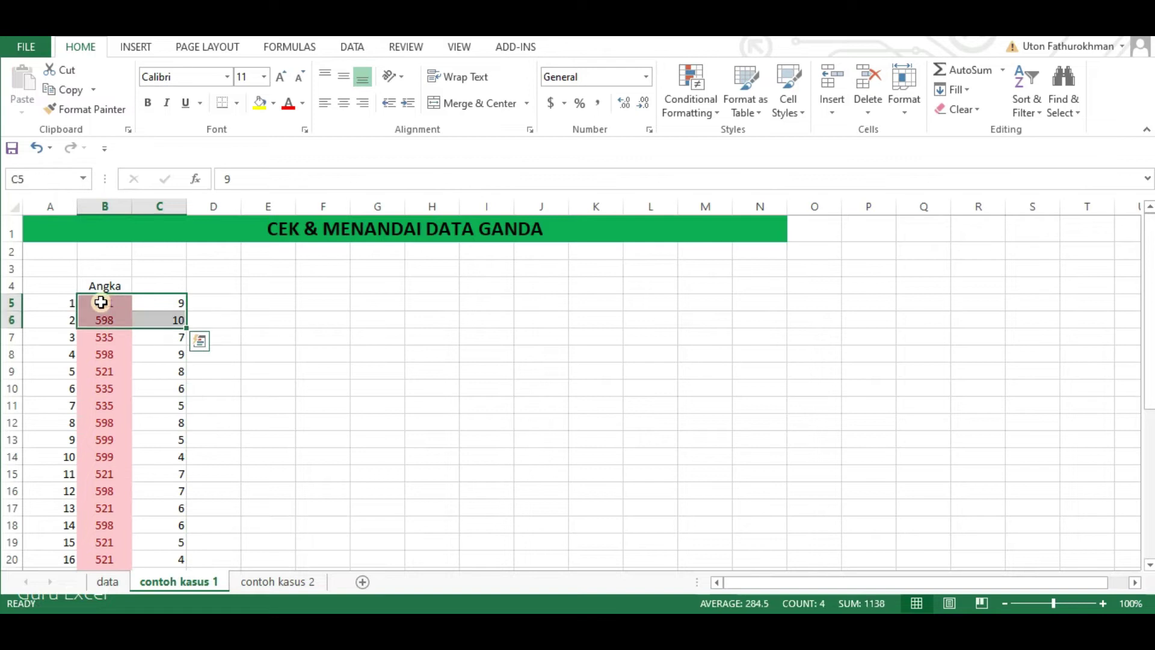
{"action": "key", "text": "ctrl+shift+Down"}
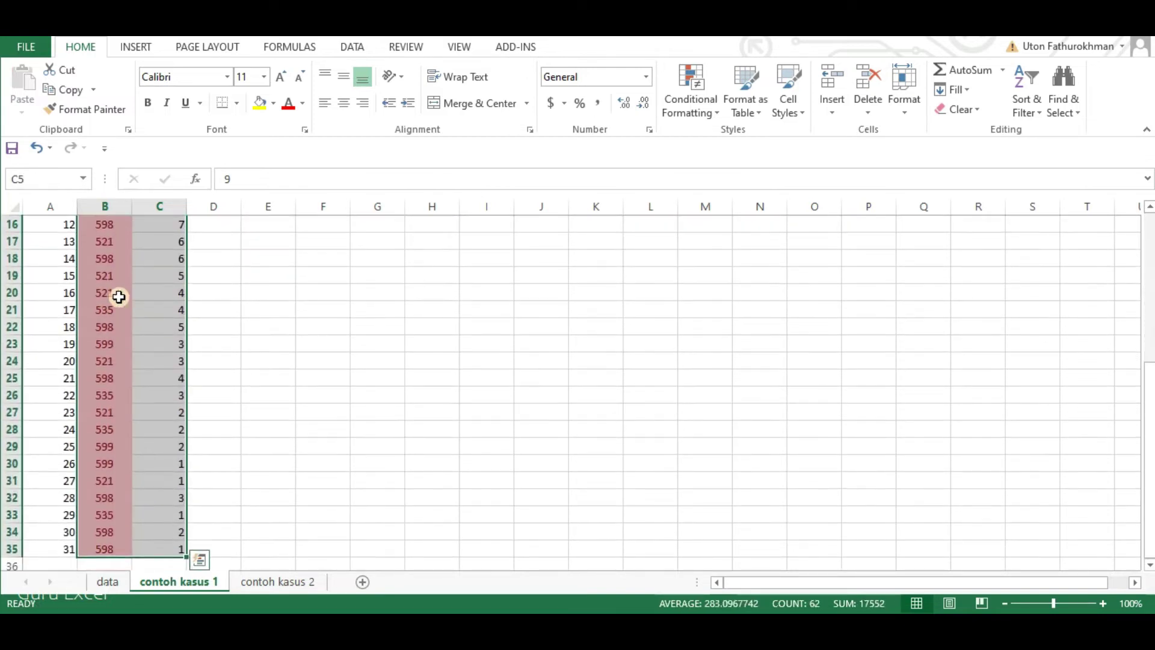
{"action": "left_click", "coordinate": [1037, 120]}
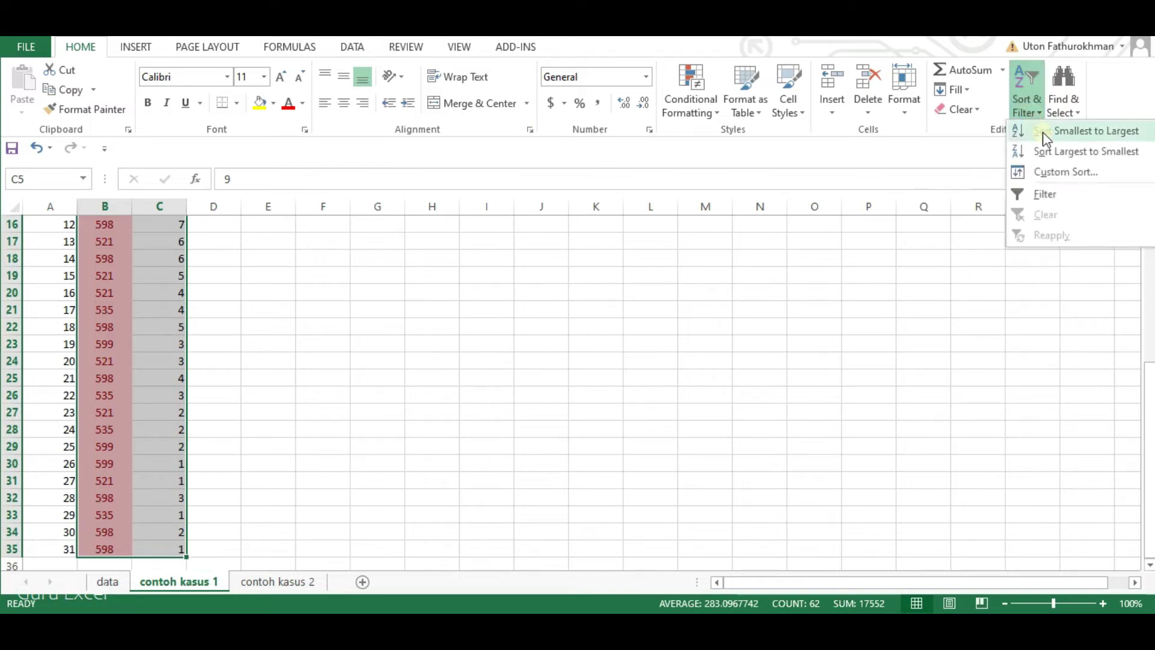
{"action": "left_click", "coordinate": [1042, 132]}
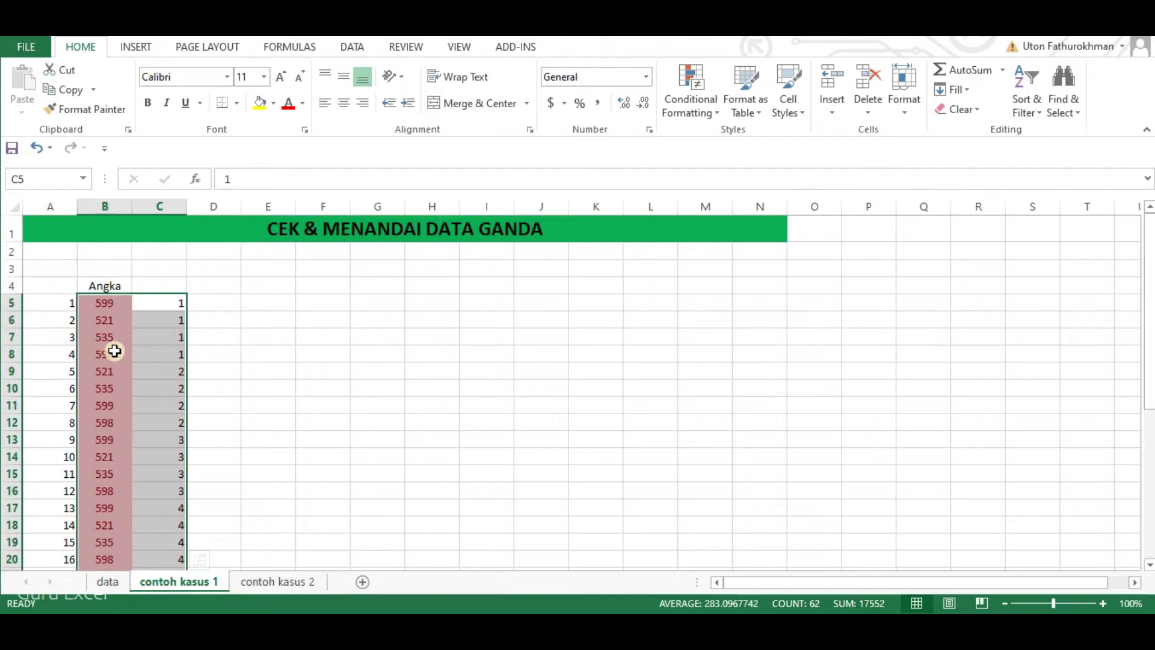
Copy the Angka values in B5:B8, the rows with count 1, and paste them as values starting at G5.
{"action": "left_click", "coordinate": [171, 352]}
{"action": "left_click_drag", "start_coordinate": [116, 308], "coordinate": [120, 353]}
{"action": "key", "text": "ctrl+c"}
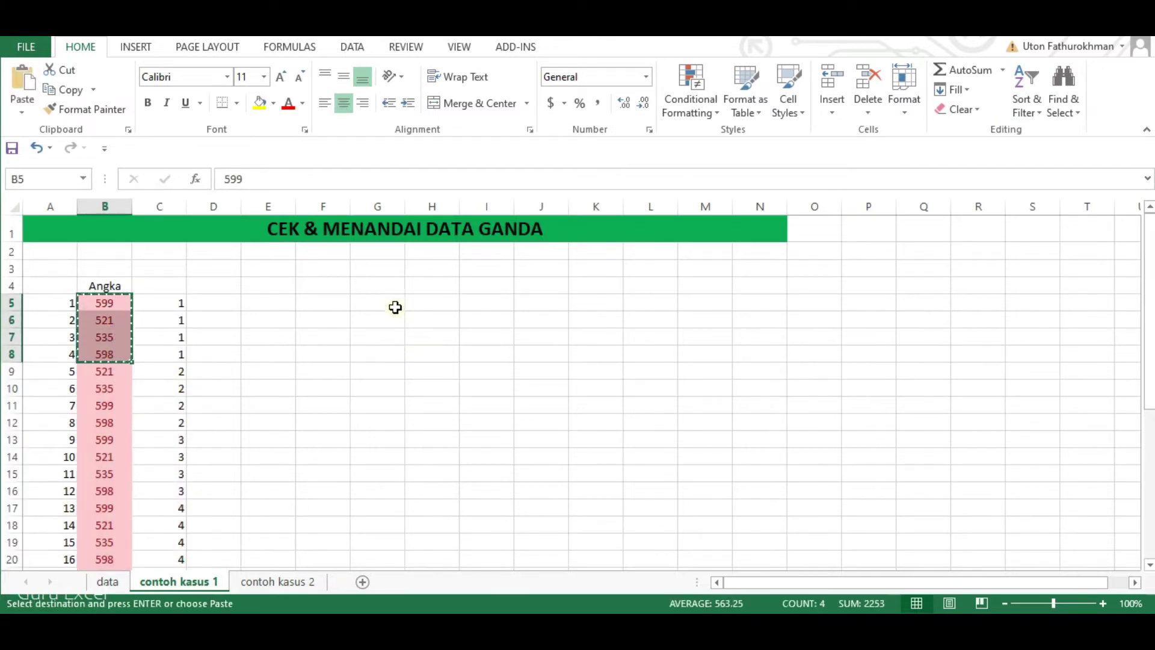
{"action": "left_click", "coordinate": [385, 301]}
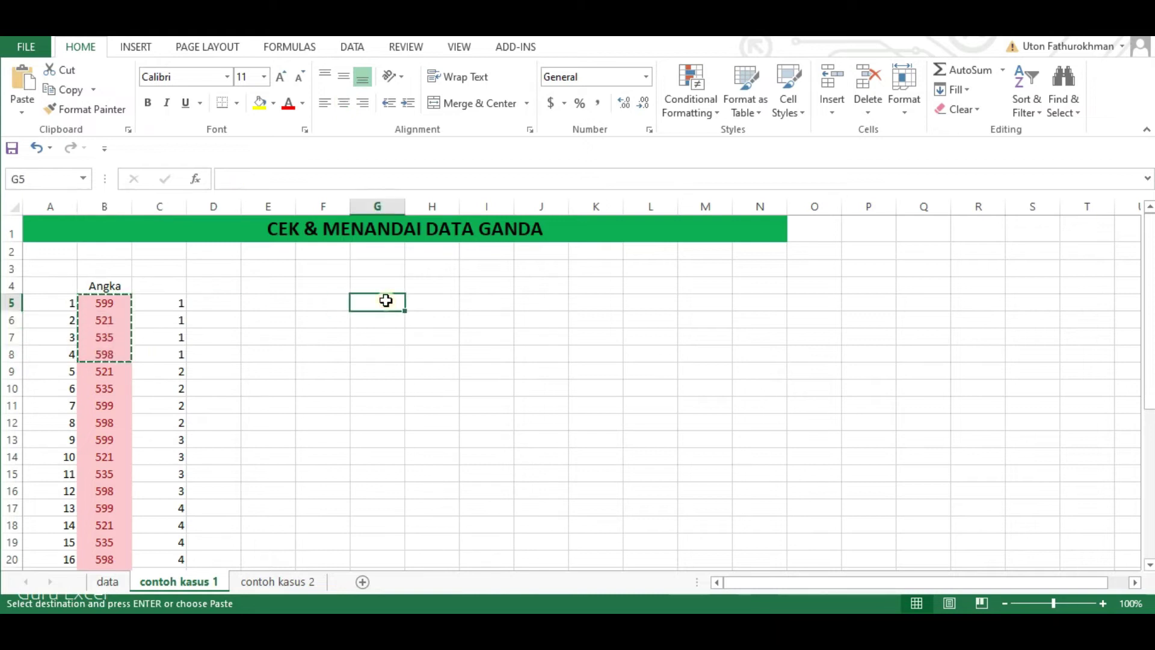
{"action": "right_click", "coordinate": [385, 301]}
{"action": "left_click", "coordinate": [448, 346]}
Enter the formula =COUNTIF($B$5:$B$35,G5) in cell H5 to count the first unique number with an absolute range.
{"action": "left_click", "coordinate": [432, 302]}
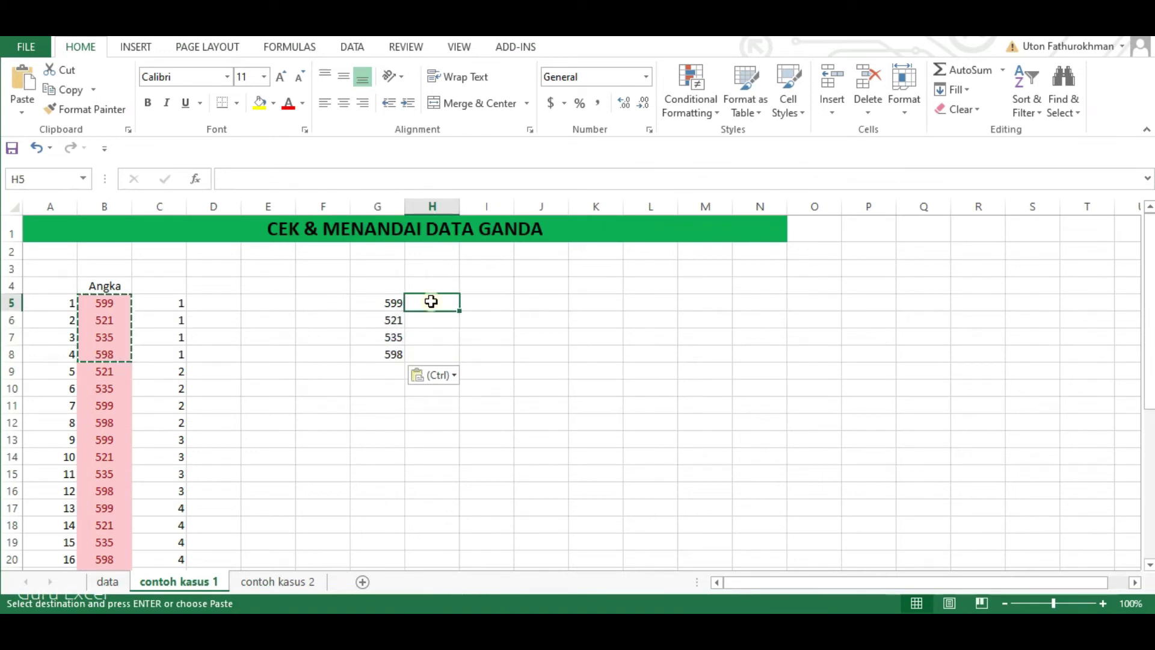
{"action": "type", "text": "="}
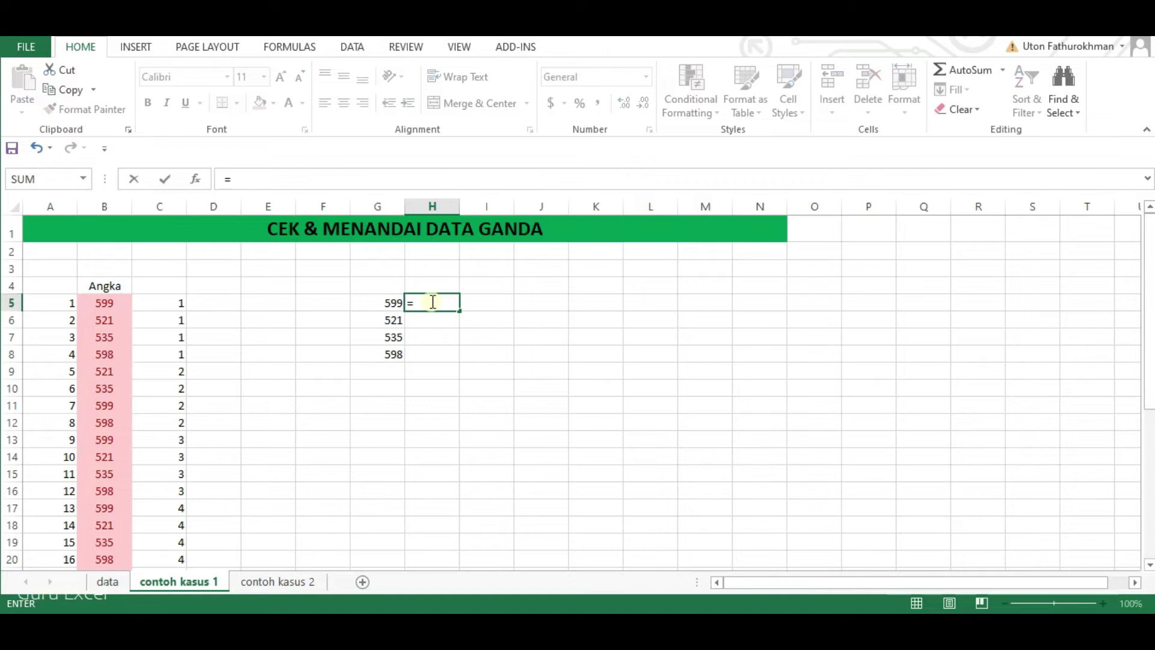
{"action": "type", "text": "countif("}
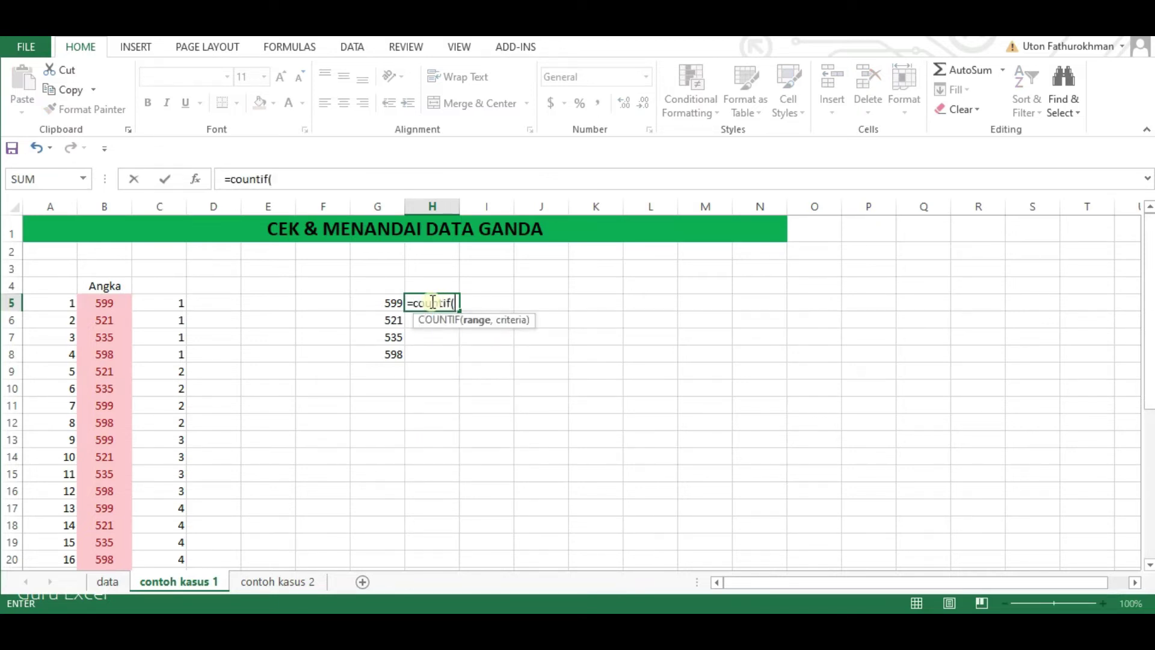
{"action": "left_click_drag", "start_coordinate": [92, 301], "coordinate": [117, 449]}
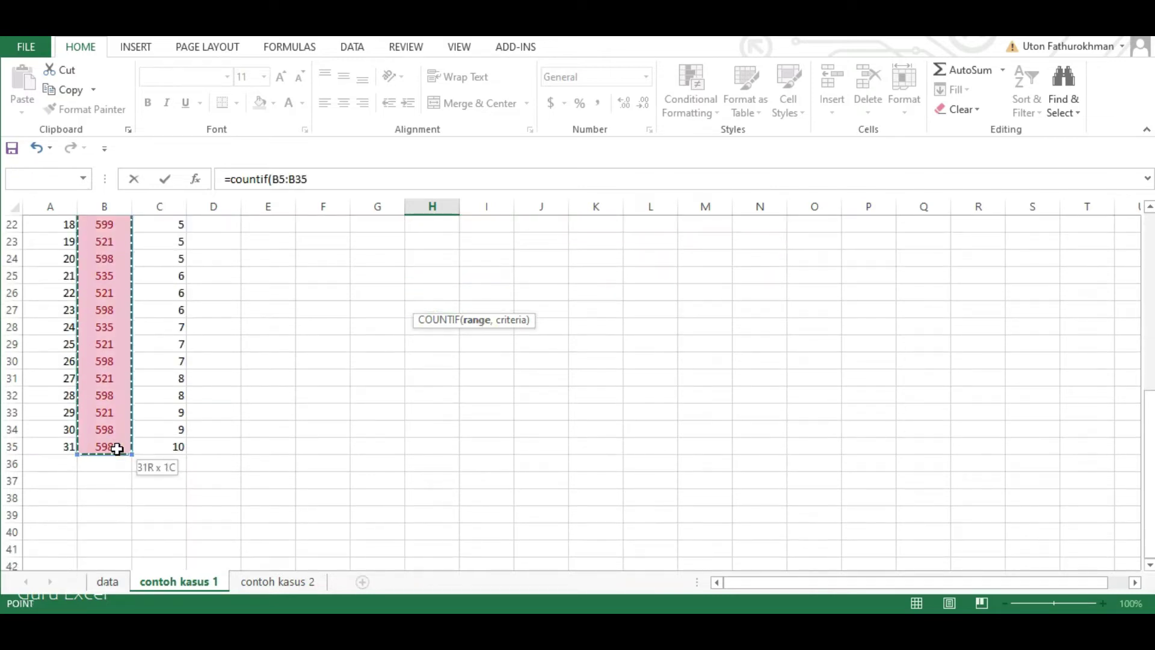
{"action": "scroll", "coordinate": [272, 391], "scroll_direction": "up", "scroll_amount": 7}
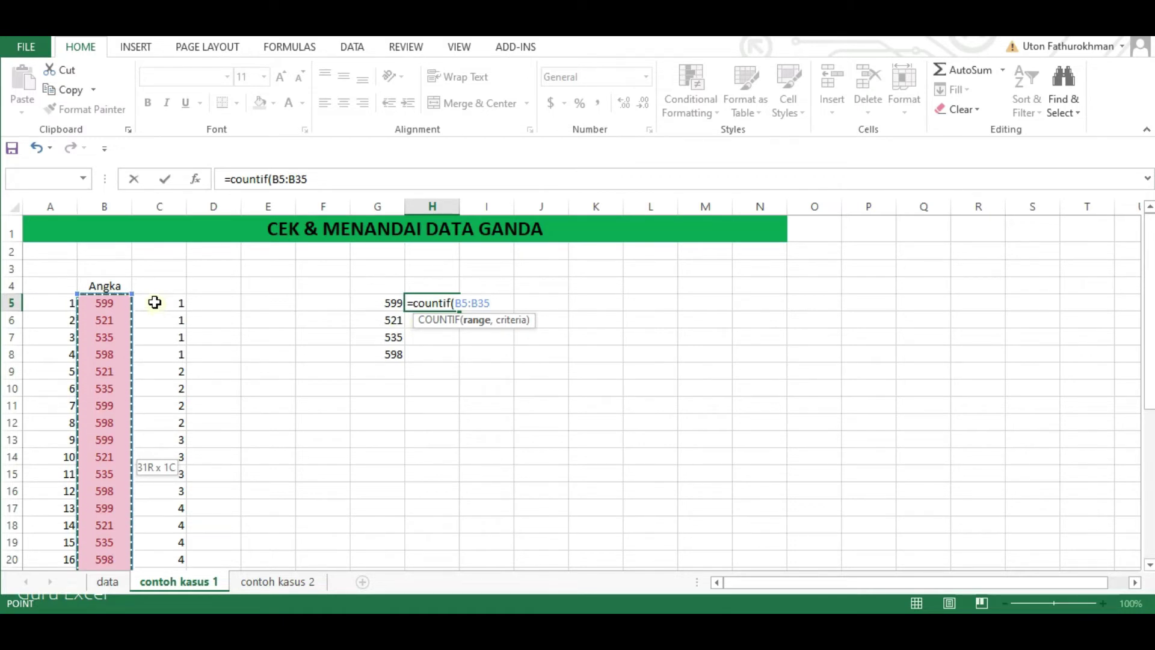
{"action": "key", "text": "F4"}
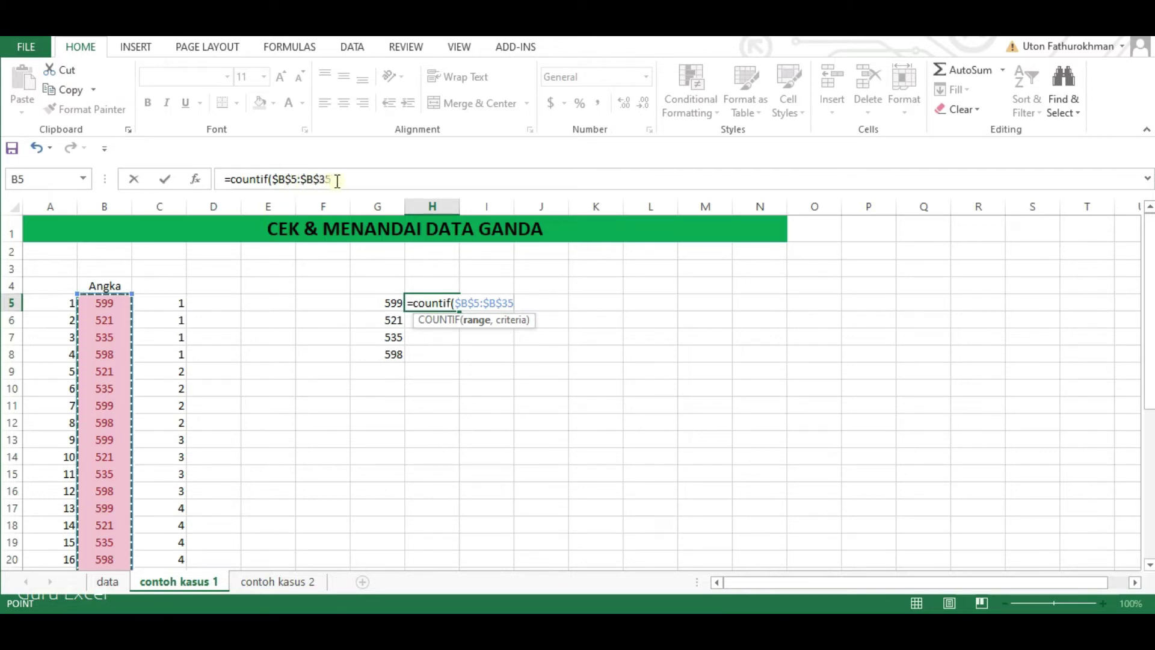
{"action": "type", "text": ","}
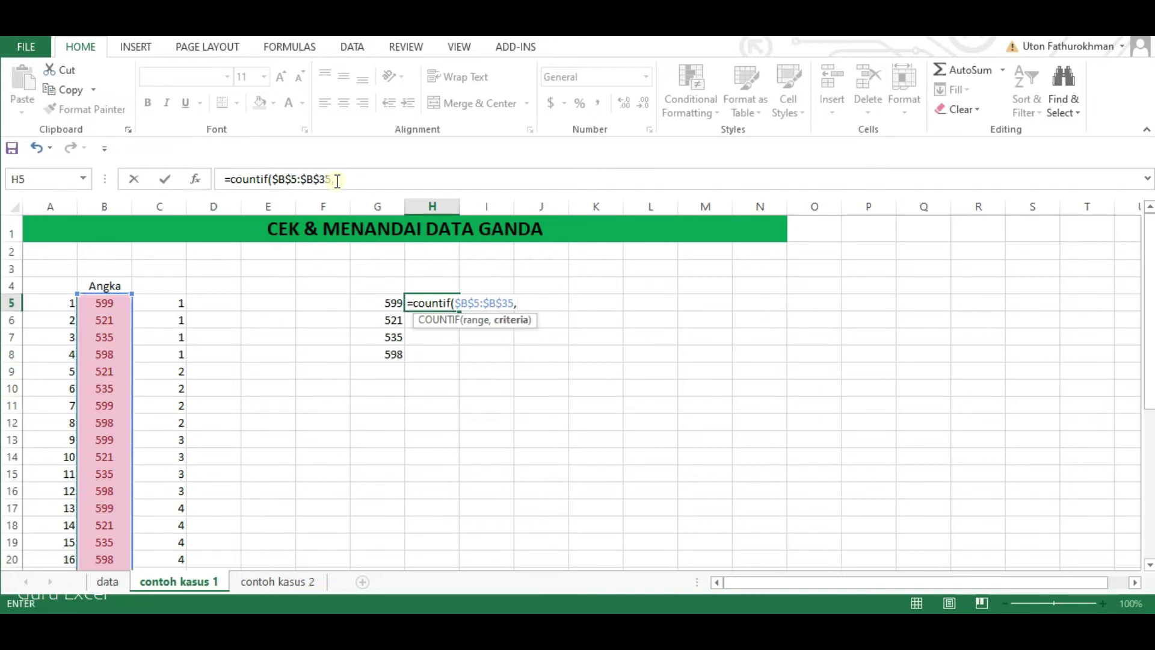
{"action": "left_click", "coordinate": [378, 302]}
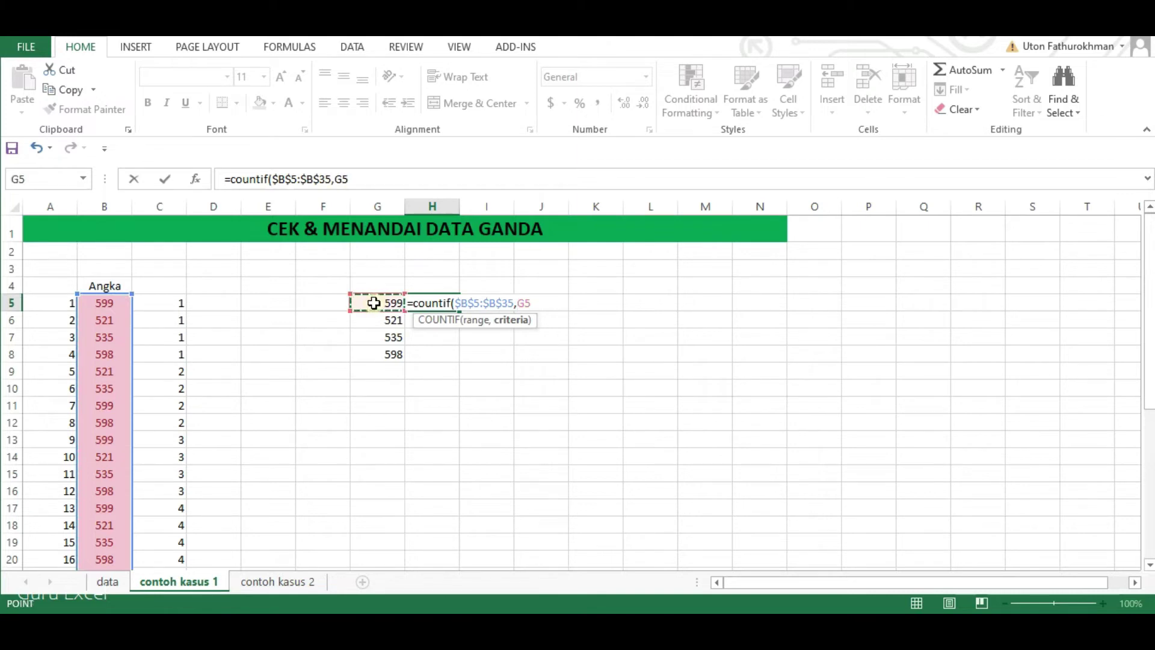
{"action": "type", "text": ")"}
{"action": "key", "text": "Return"}
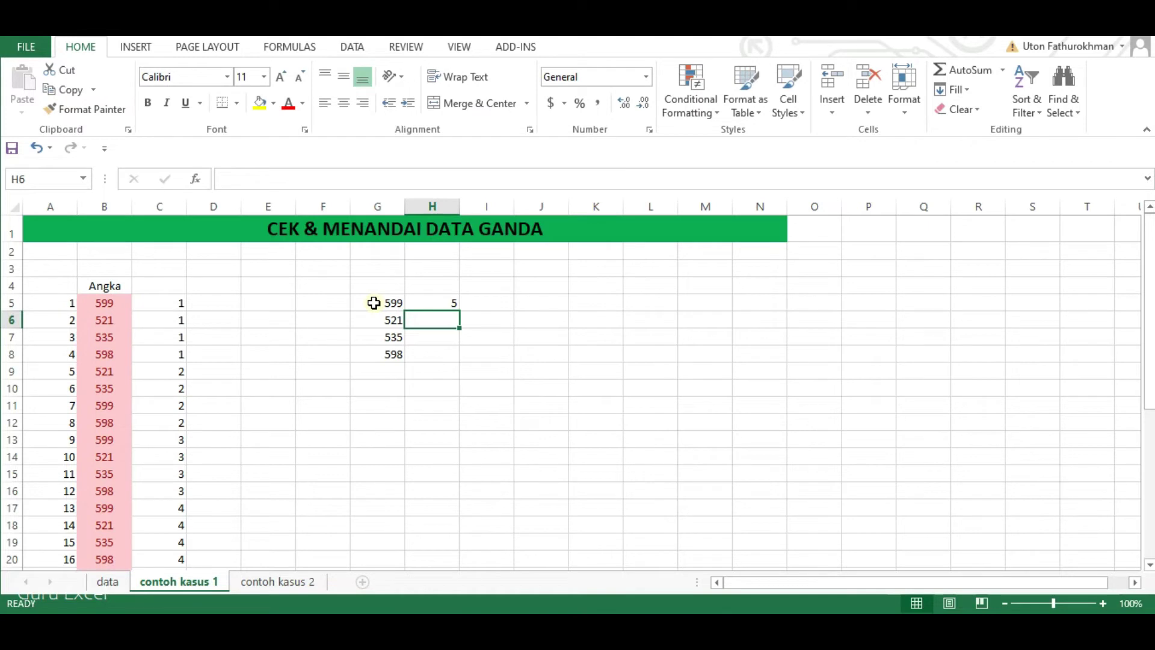
Fill the COUNTIF formula from H5 down to H8 and total the counts in H9 with =SUM(H5:H8).
{"action": "left_click", "coordinate": [432, 304]}
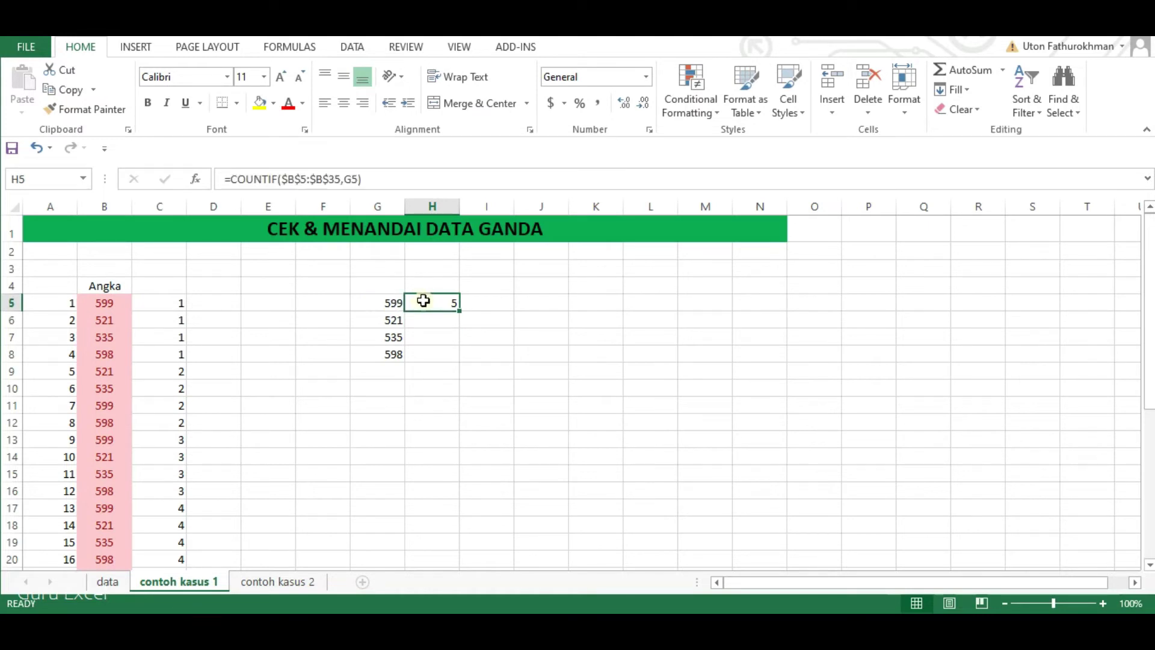
{"action": "left_click_drag", "start_coordinate": [459, 311], "coordinate": [458, 363]}
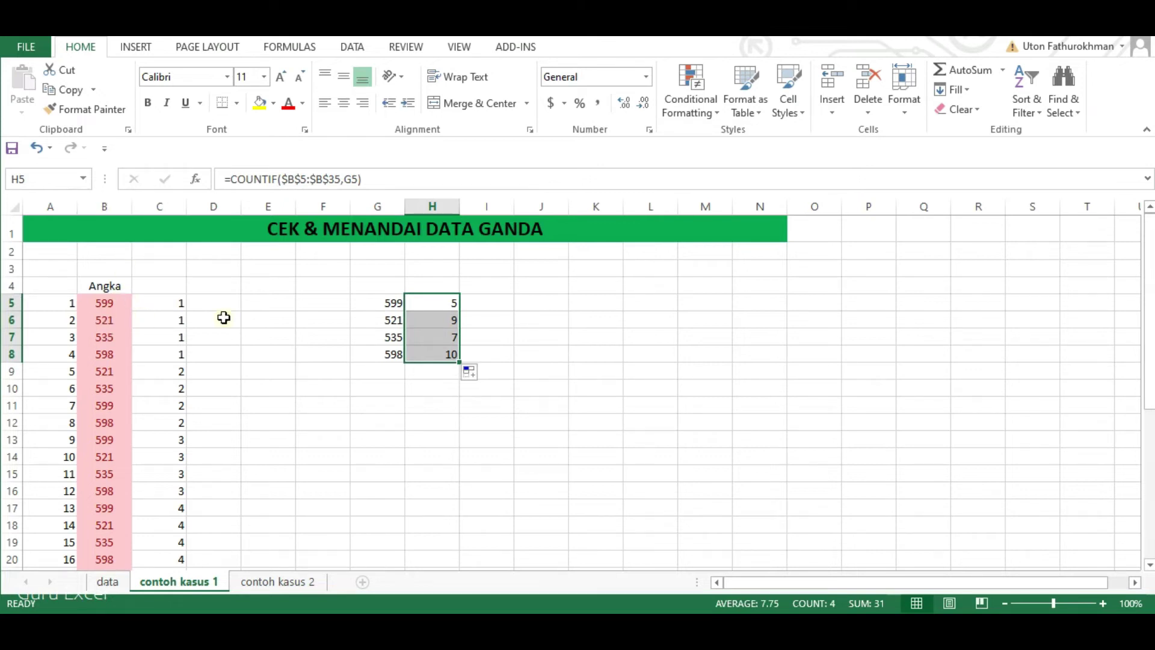
{"action": "left_click", "coordinate": [414, 371]}
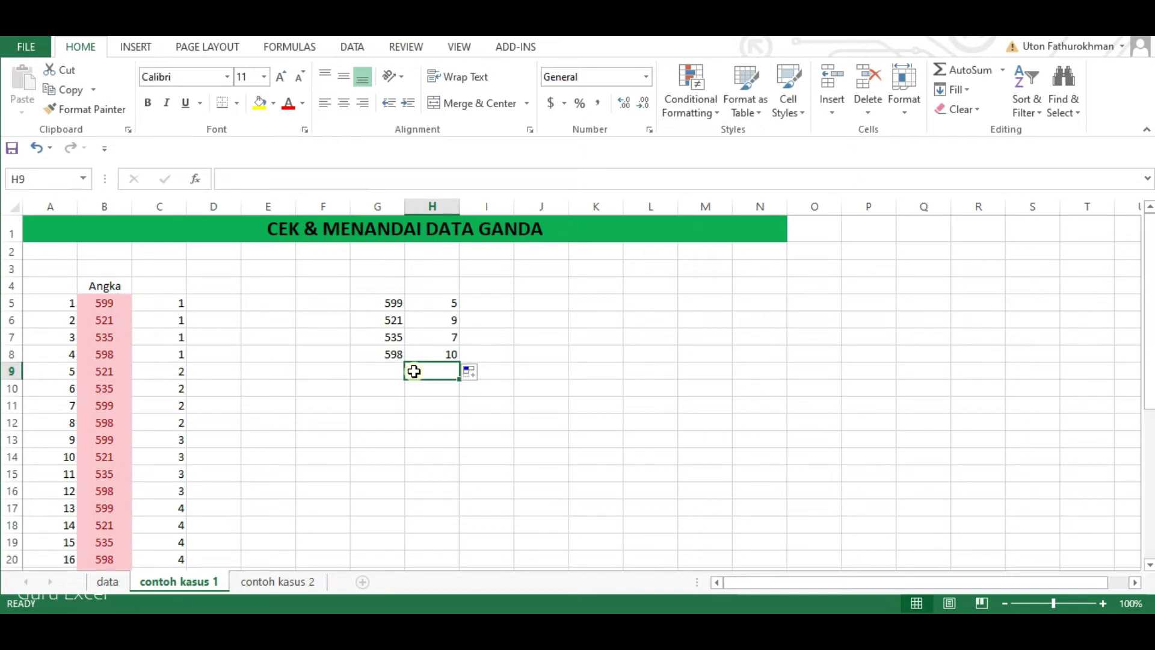
{"action": "key", "text": "alt+equal"}
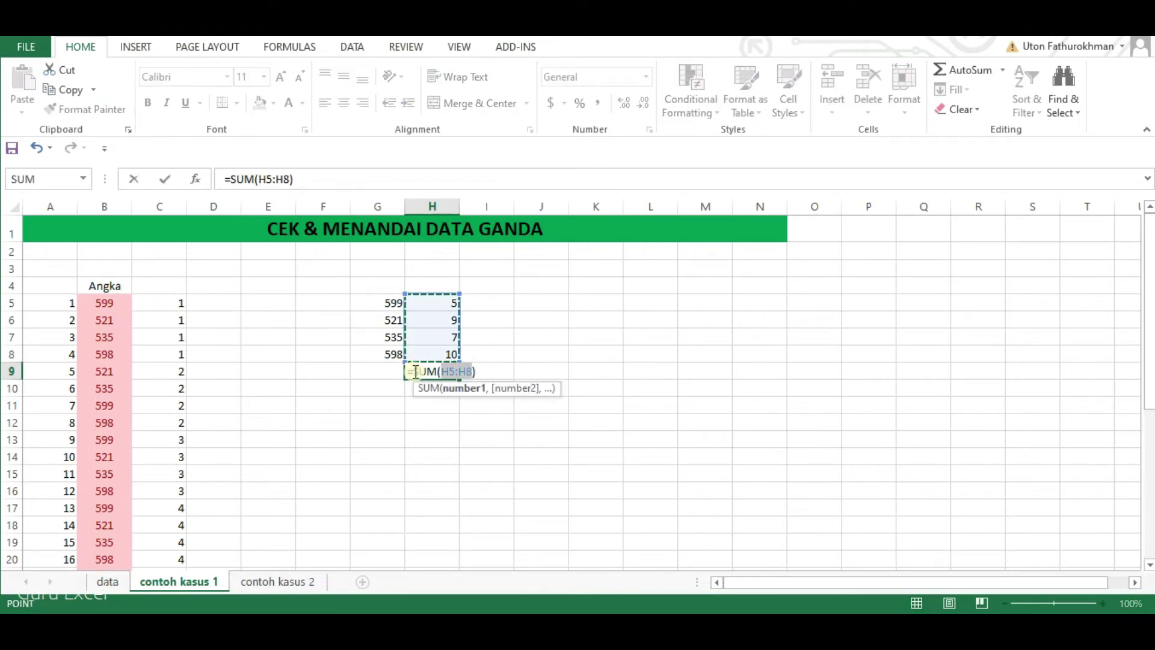
{"action": "key", "text": "Return"}
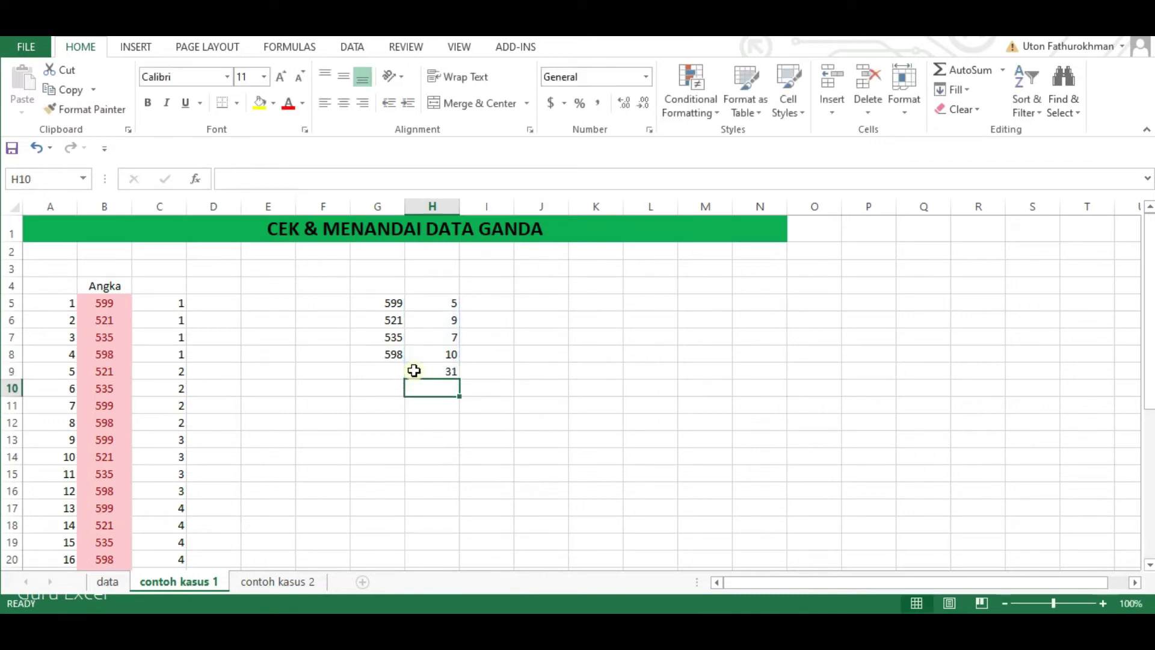
{"action": "left_click", "coordinate": [418, 370]}
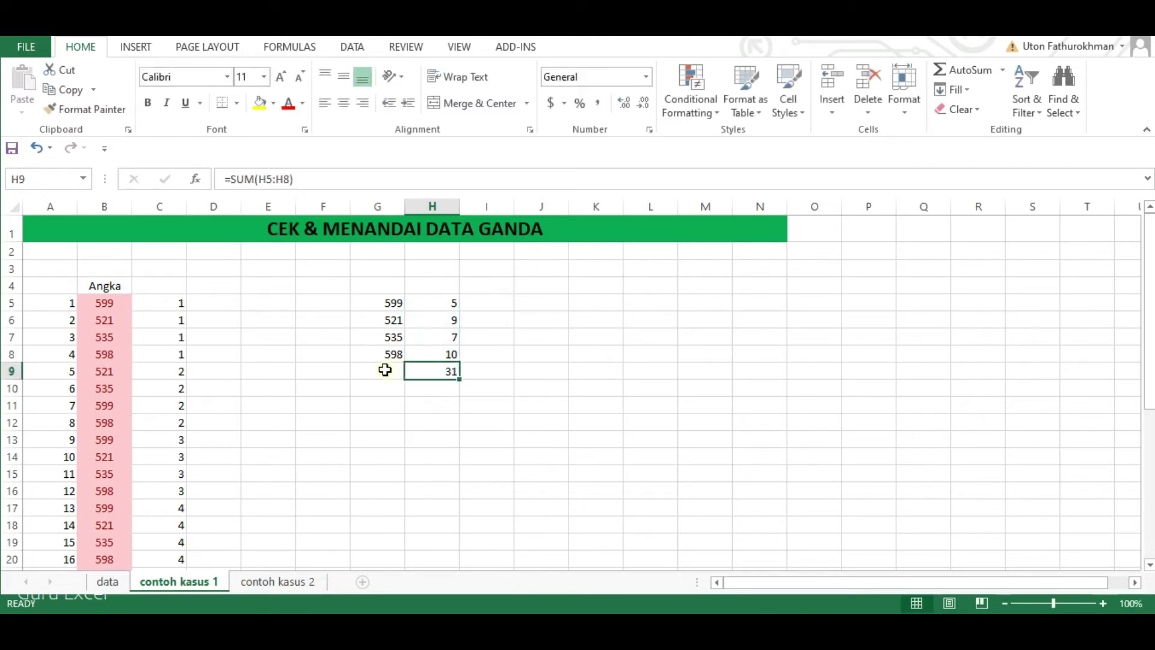
{"action": "scroll", "coordinate": [98, 451], "scroll_direction": "down", "scroll_amount": 8}
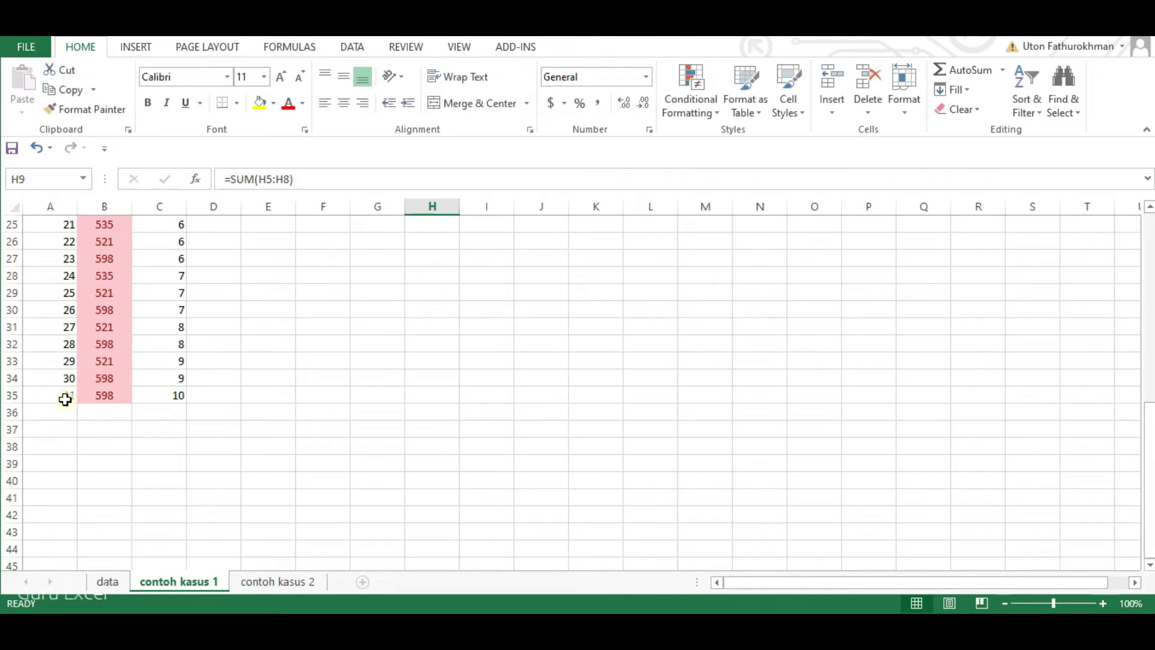
{"action": "scroll", "coordinate": [210, 389], "scroll_direction": "up", "scroll_amount": 8}
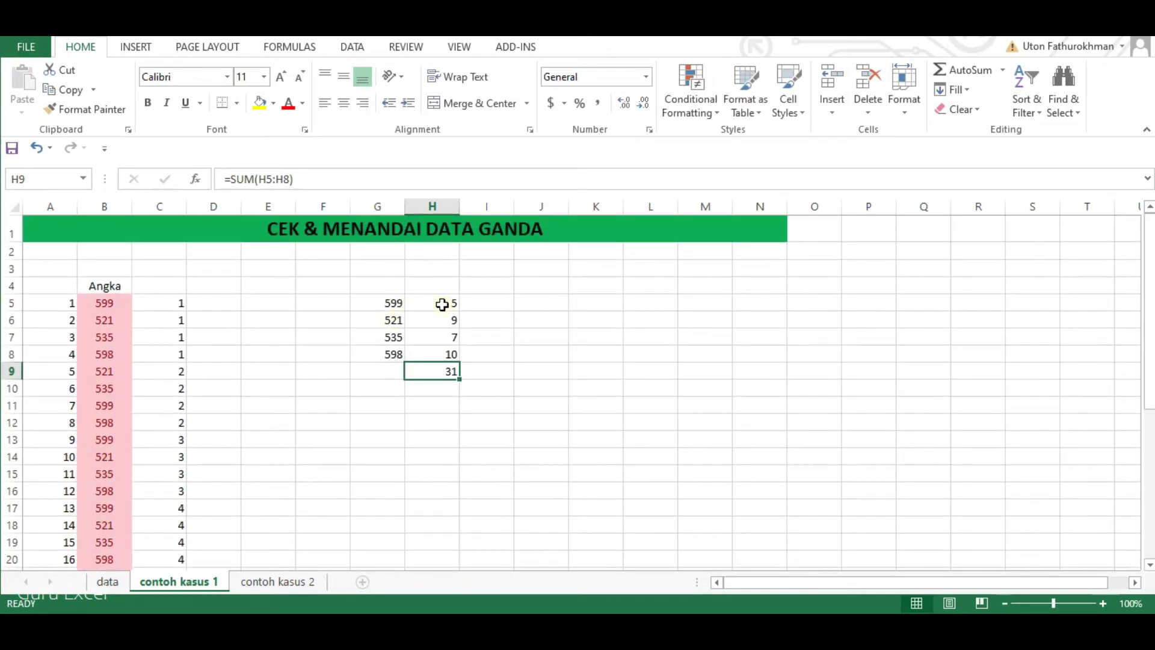
Open the sheet contoh kasus 2 and examine the hotel guest table, including its last record number and the Harga total.
{"action": "left_click", "coordinate": [306, 580]}
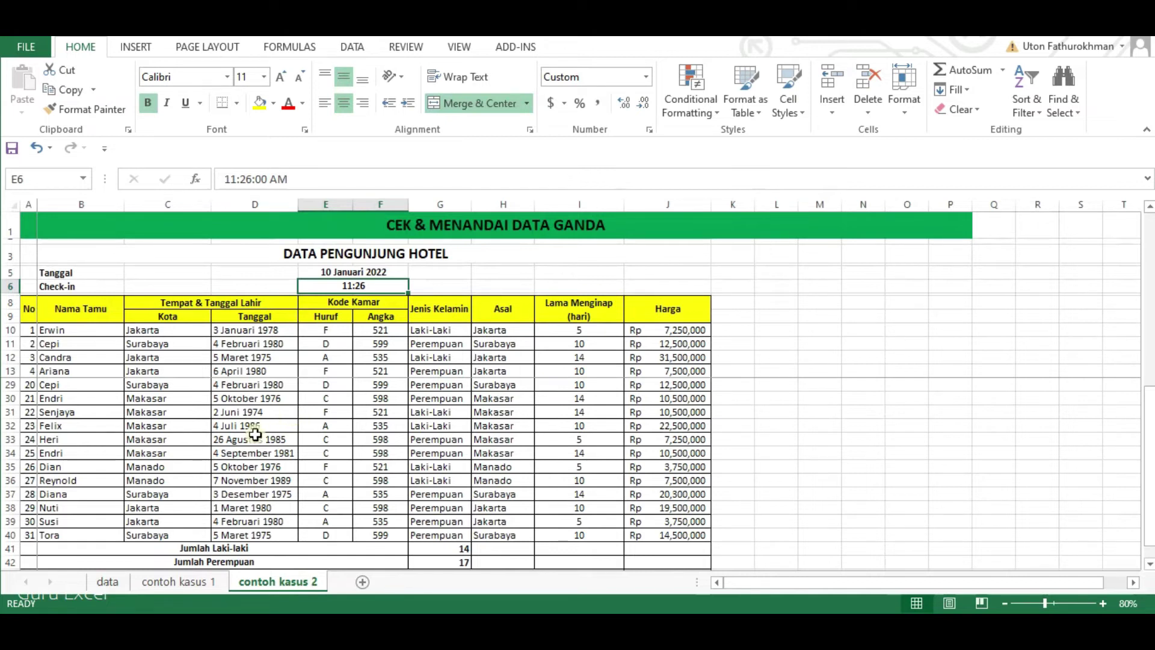
{"action": "left_click", "coordinate": [26, 537]}
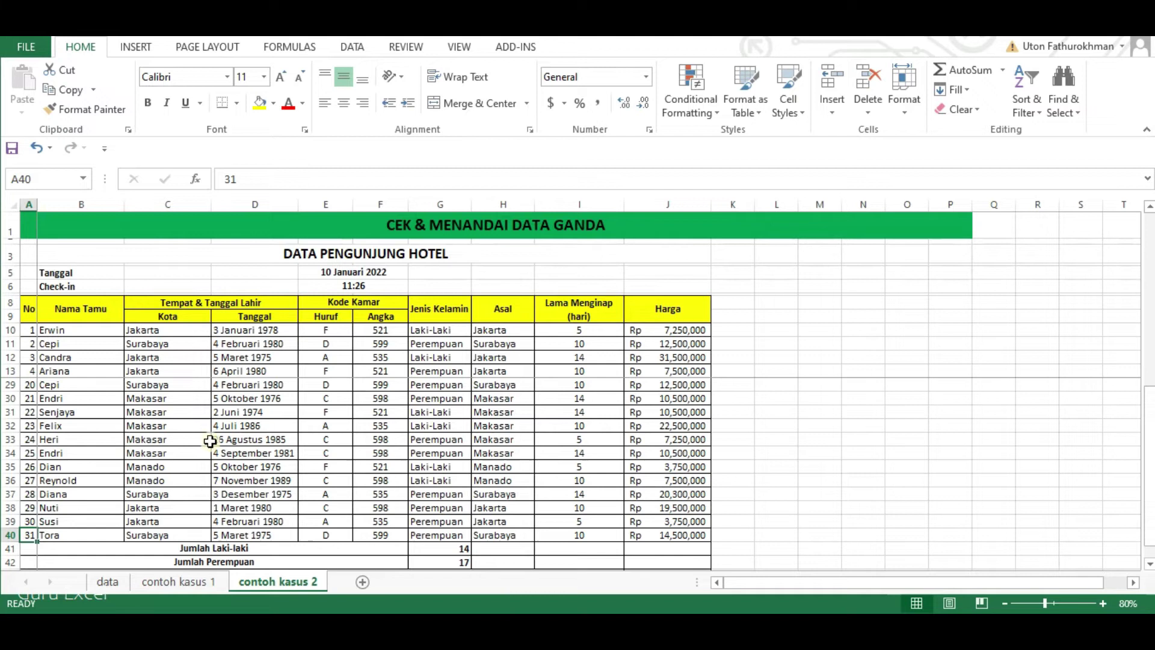
{"action": "scroll", "coordinate": [569, 438], "scroll_direction": "down", "scroll_amount": 2}
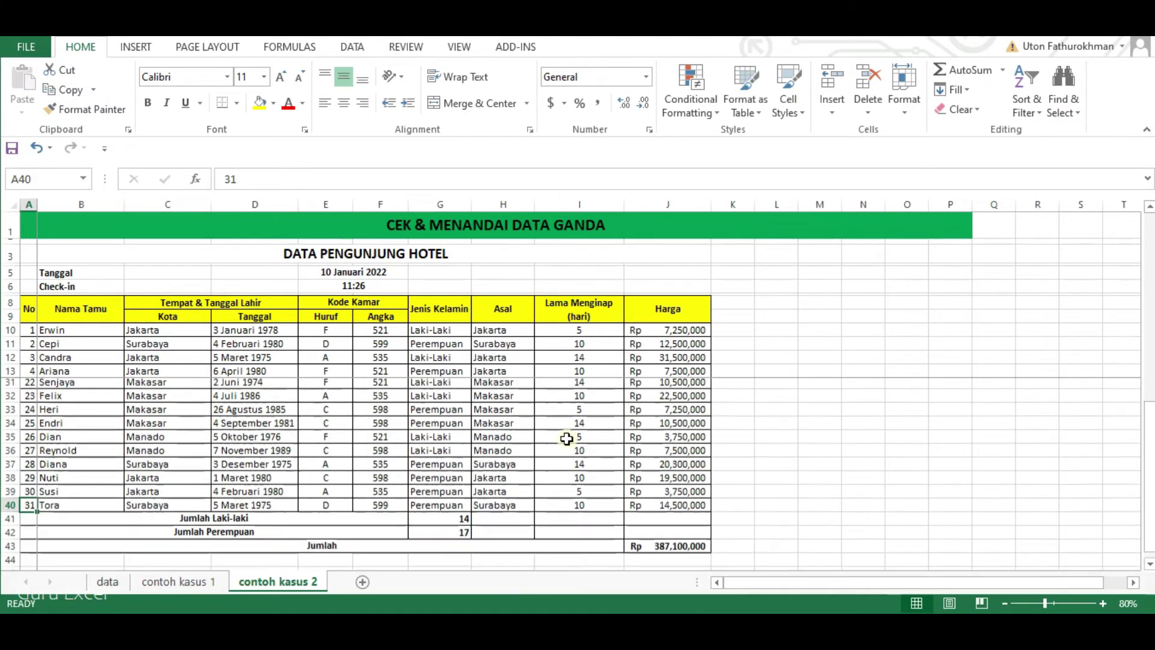
{"action": "left_click", "coordinate": [685, 494]}
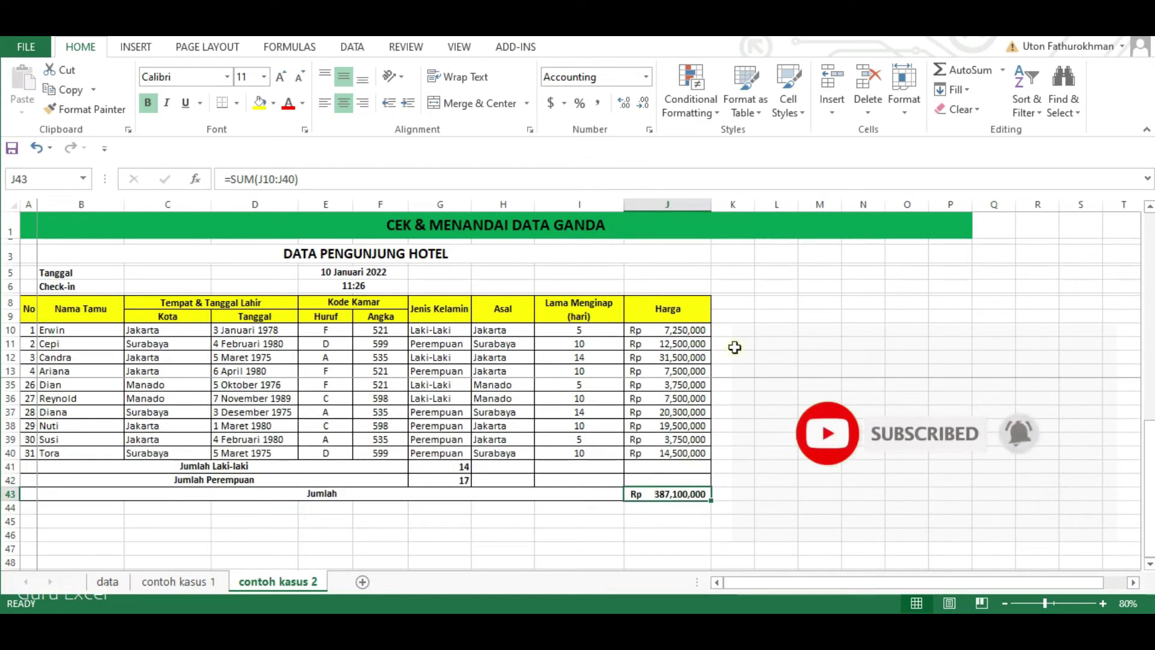
Enter the formula =B10&C10&D10&E10&F10&G10&H10&I10&J10 in K10 to join all fields of the first guest record.
{"action": "left_click", "coordinate": [734, 331]}
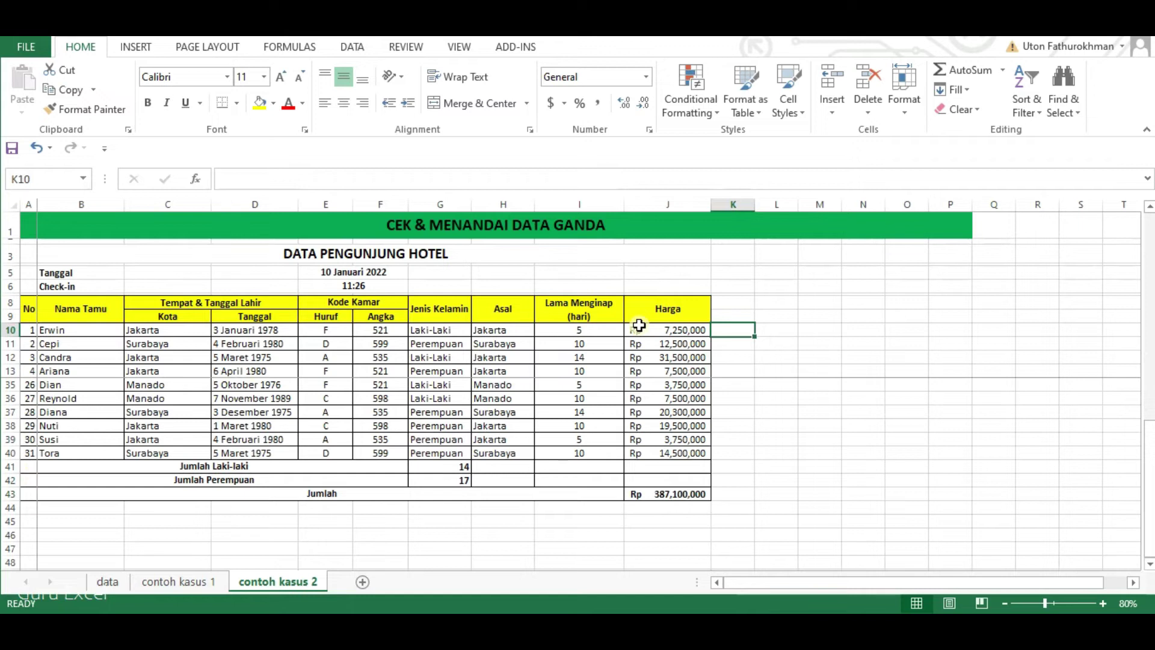
{"action": "type", "text": "="}
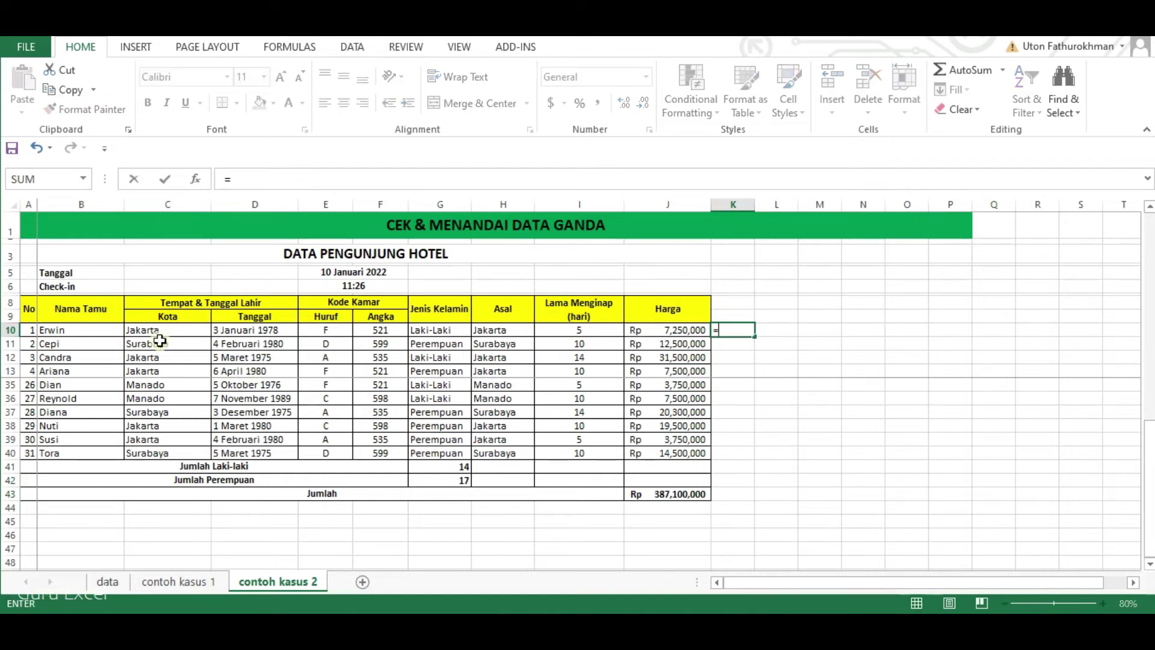
{"action": "left_click", "coordinate": [98, 333]}
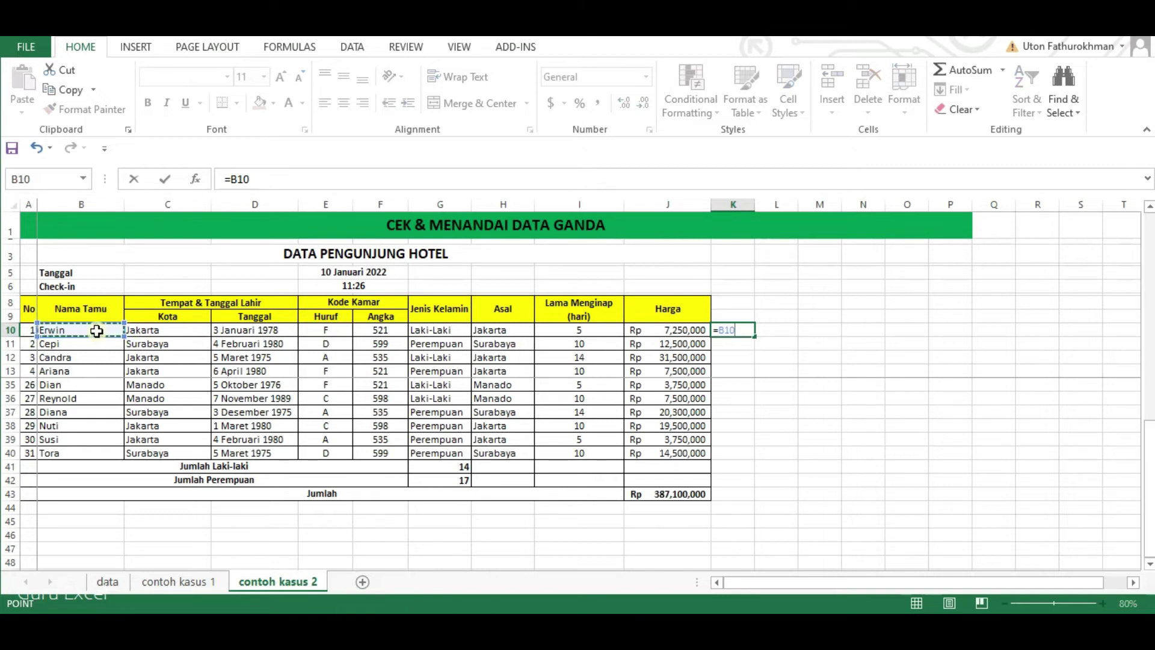
{"action": "type", "text": "&"}
{"action": "left_click", "coordinate": [166, 332]}
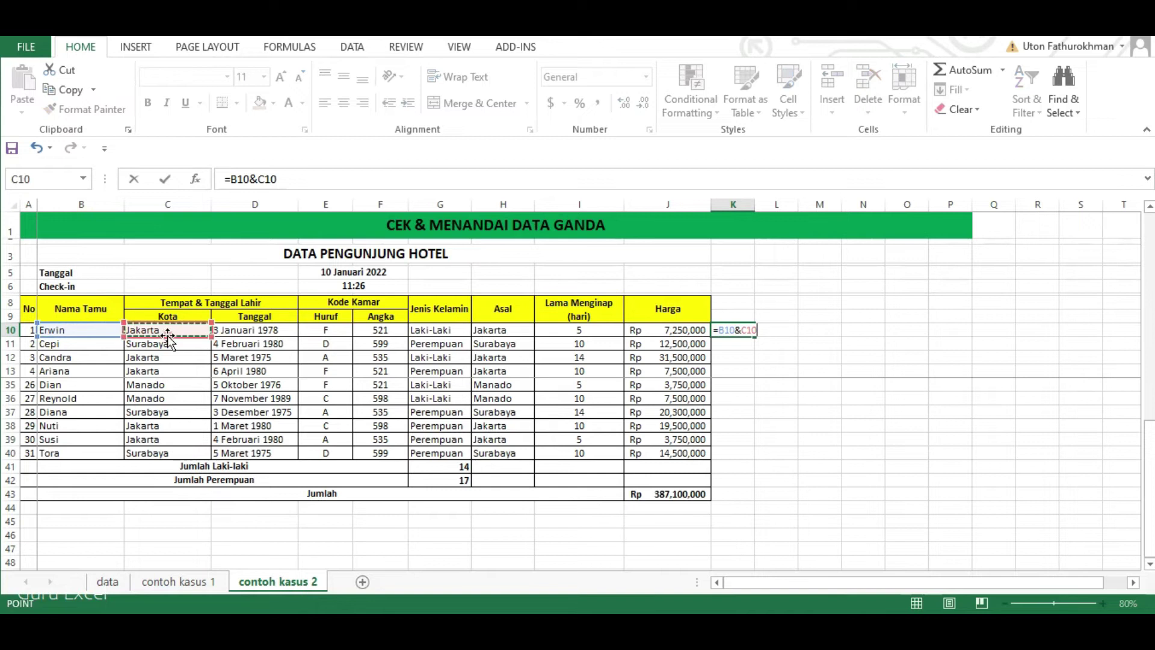
{"action": "type", "text": "&"}
{"action": "left_click", "coordinate": [265, 332]}
{"action": "type", "text": "&"}
{"action": "left_click", "coordinate": [319, 332]}
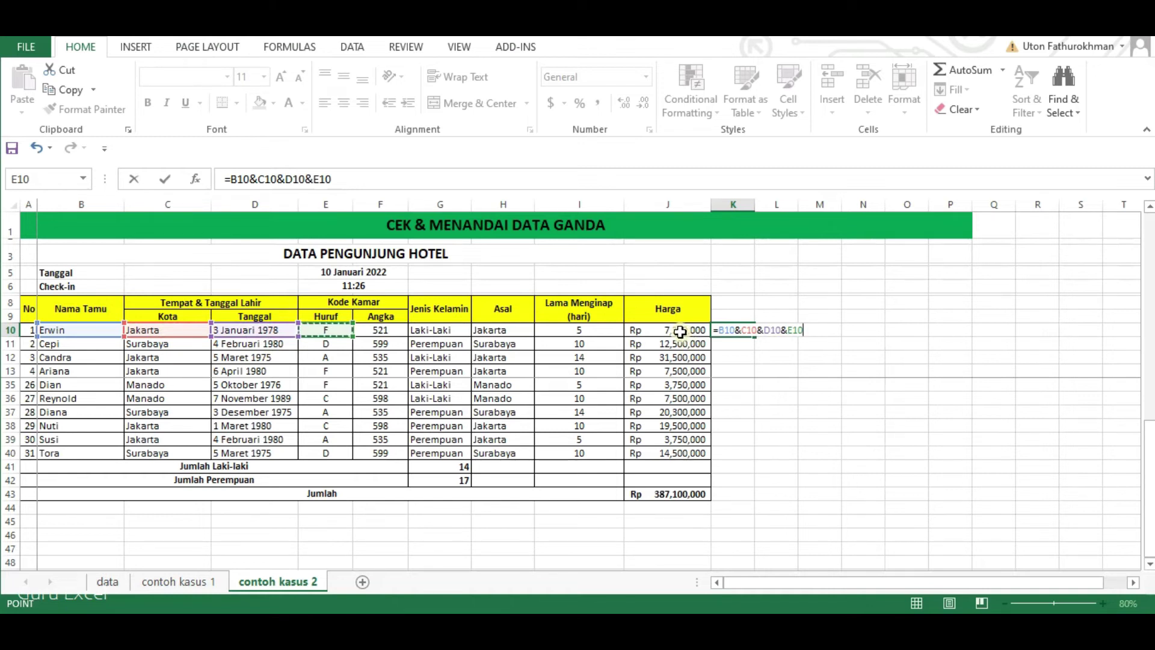
{"action": "type", "text": "&"}
{"action": "left_click", "coordinate": [381, 331]}
{"action": "type", "text": "&"}
{"action": "left_click", "coordinate": [440, 331]}
{"action": "type", "text": "&"}
{"action": "left_click", "coordinate": [489, 330]}
{"action": "type", "text": "&"}
{"action": "left_click", "coordinate": [572, 331]}
{"action": "type", "text": "&"}
{"action": "left_click", "coordinate": [639, 333]}
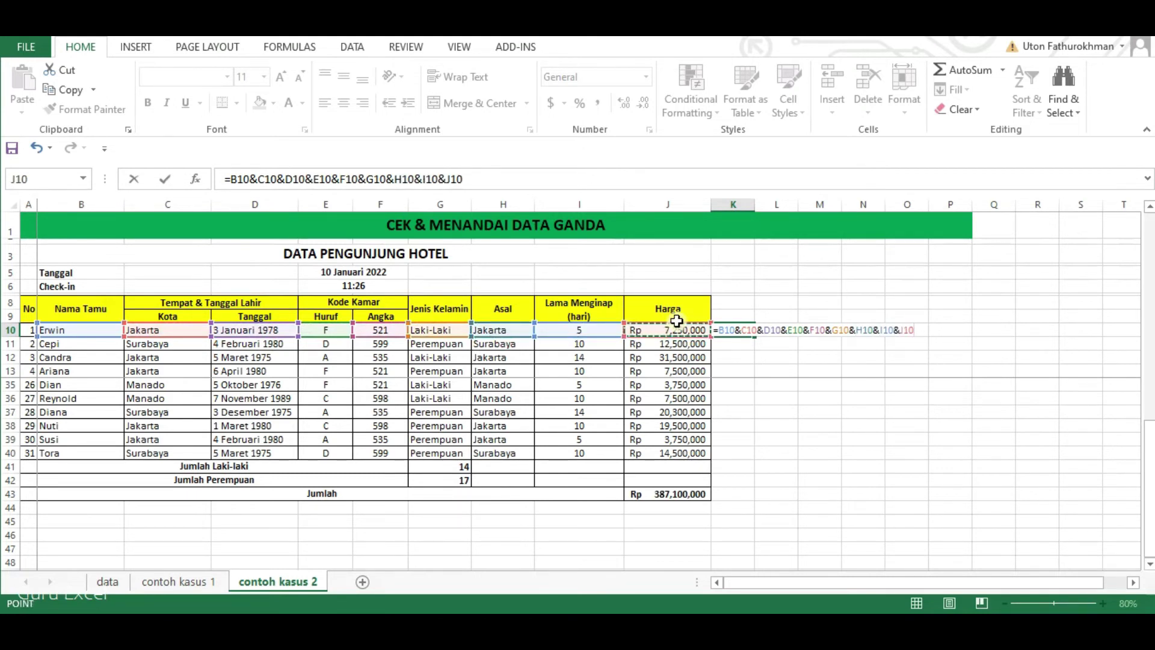
{"action": "key", "text": "Return"}
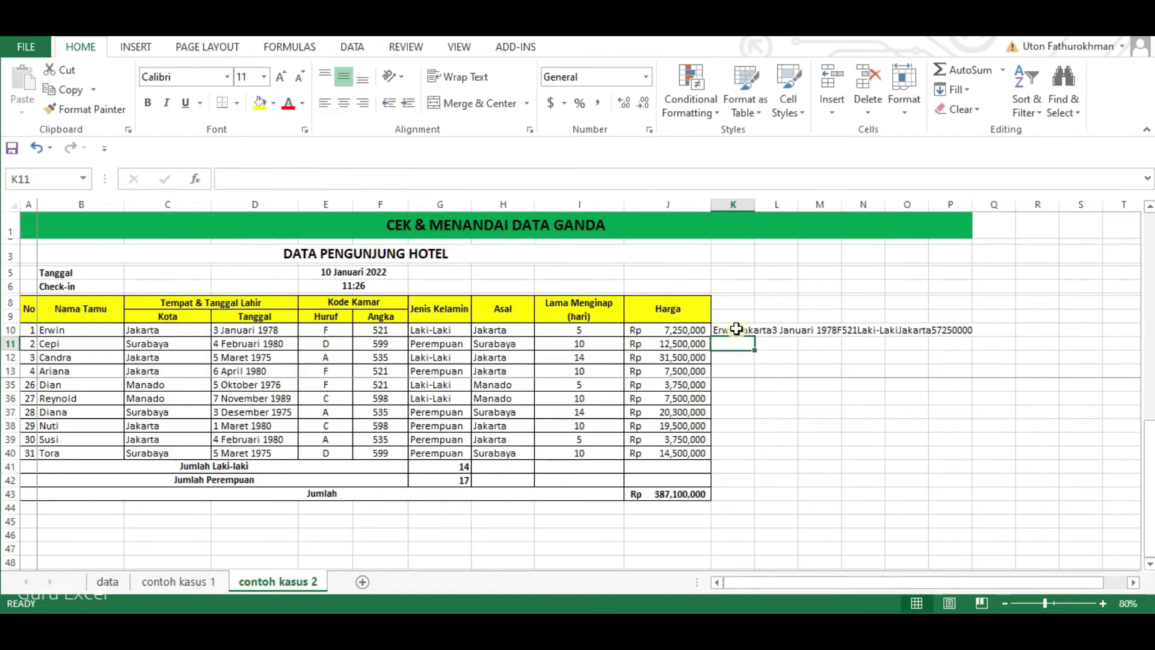
Fill the joining formula from K10 down to K40 for all guest records.
{"action": "left_click", "coordinate": [736, 330]}
{"action": "left_click_drag", "start_coordinate": [756, 340], "coordinate": [760, 459]}
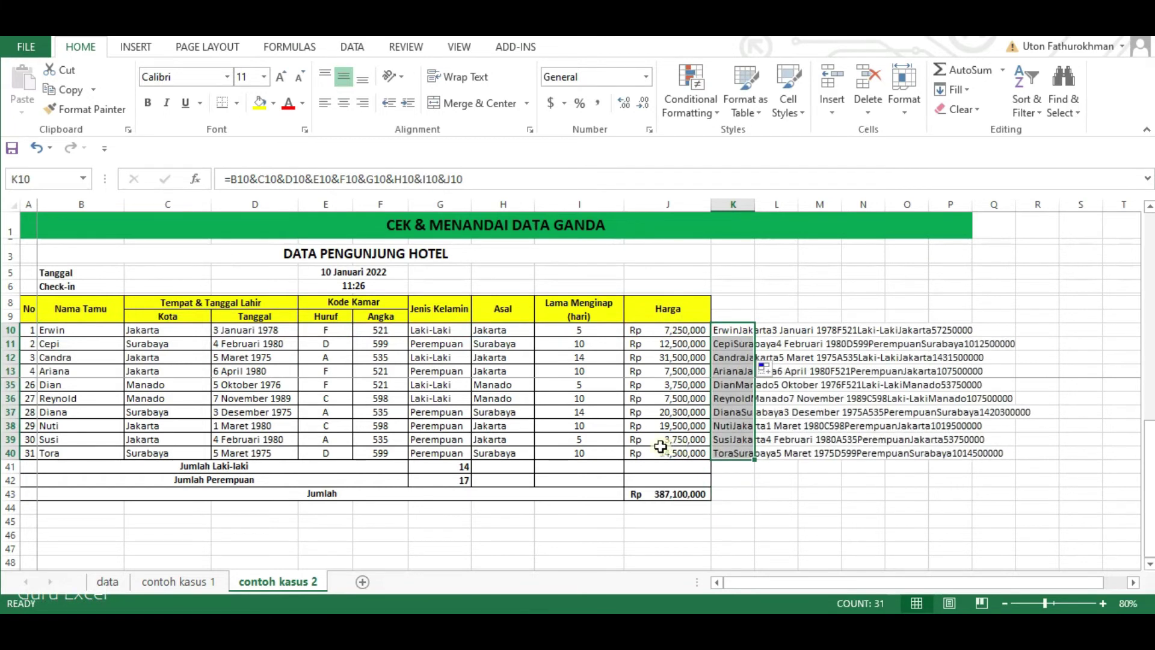
{"action": "scroll", "coordinate": [609, 439], "scroll_direction": "up", "scroll_amount": 7}
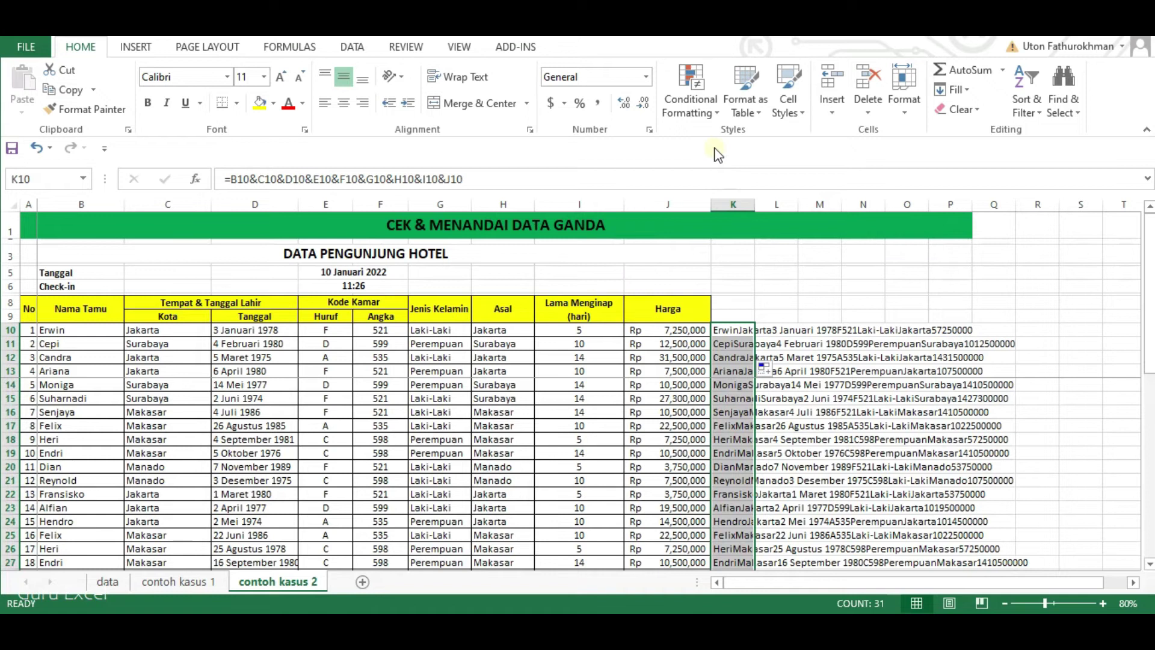
Highlight duplicate values in K10:K40 with conditional formatting, using Light Red Fill with Dark Red Text.
{"action": "left_click", "coordinate": [709, 115]}
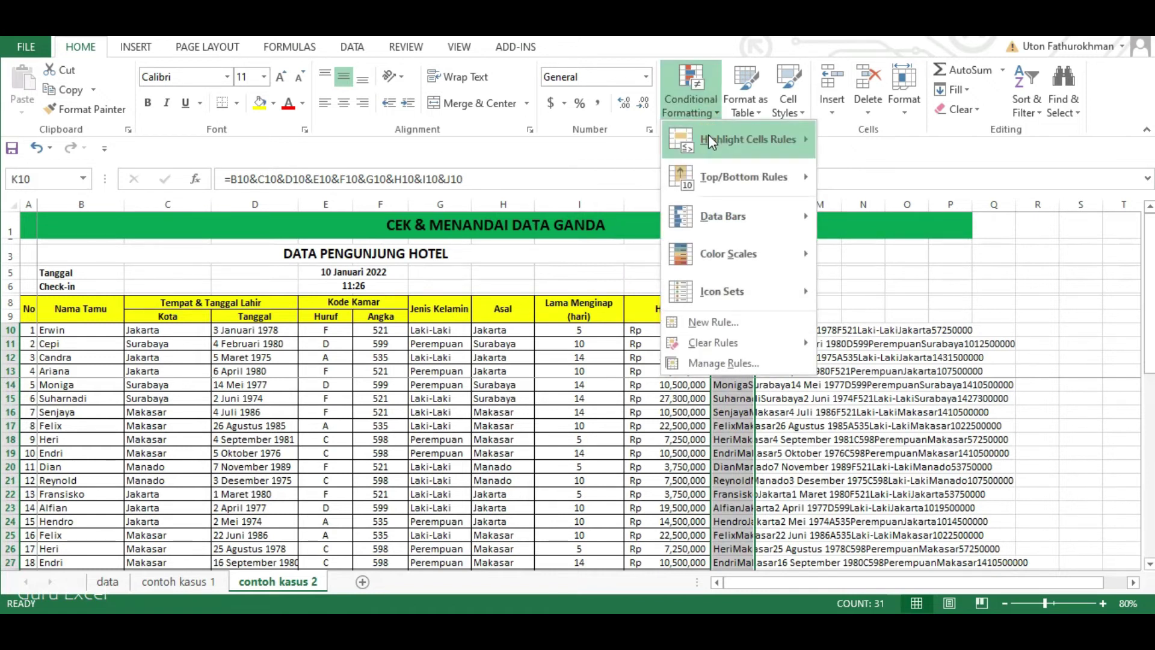
{"action": "mouse_move", "coordinate": [713, 143]}
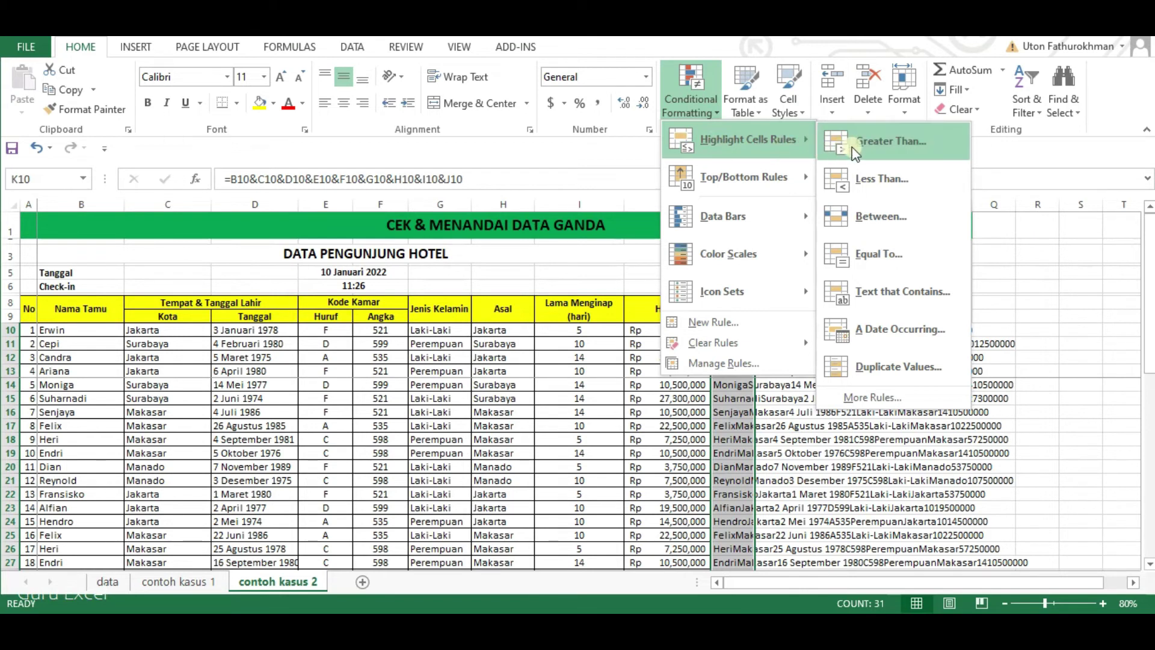
{"action": "left_click", "coordinate": [926, 369]}
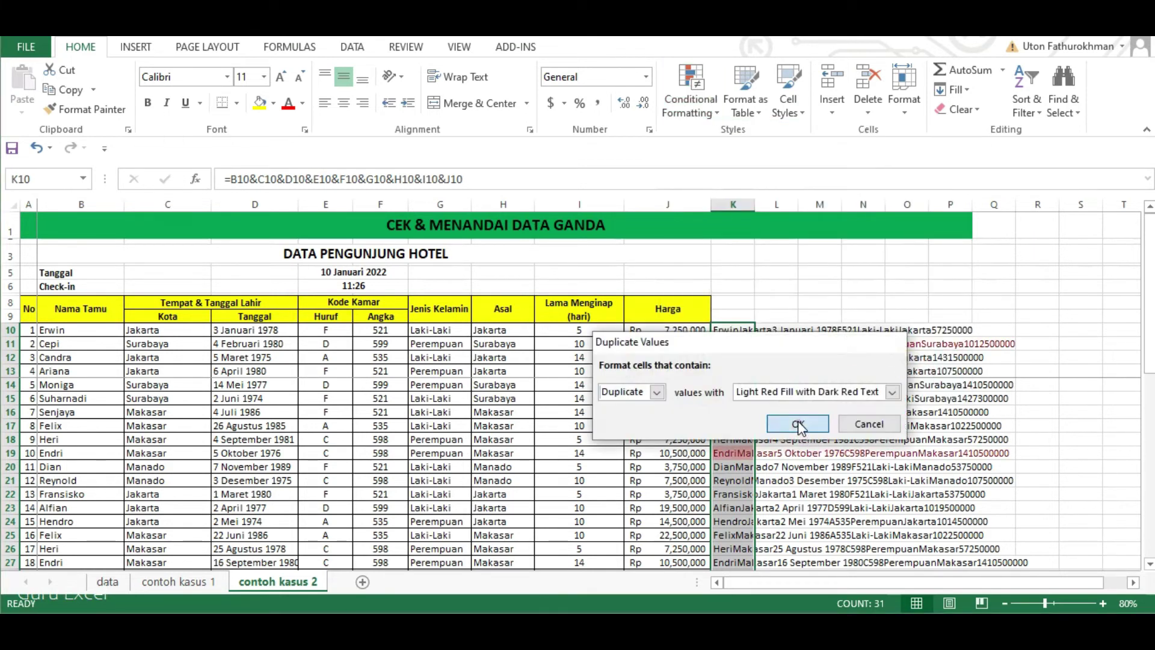
{"action": "left_click", "coordinate": [800, 425]}
Examine the highlighted entries in column K and compare the matching duplicate records in rows 11 and 29.
{"action": "scroll", "coordinate": [654, 435], "scroll_direction": "down", "scroll_amount": 4}
{"action": "scroll", "coordinate": [654, 435], "scroll_direction": "down", "scroll_amount": 3}
{"action": "scroll", "coordinate": [728, 443], "scroll_direction": "up", "scroll_amount": 7}
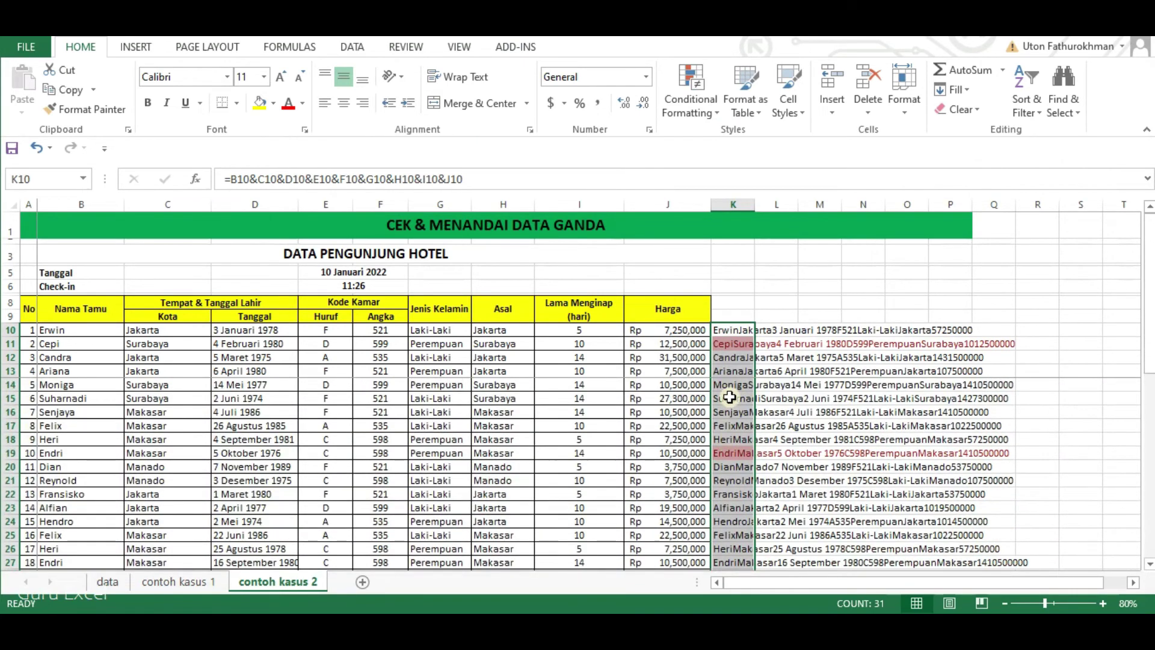
{"action": "scroll", "coordinate": [731, 432], "scroll_direction": "down", "scroll_amount": 3}
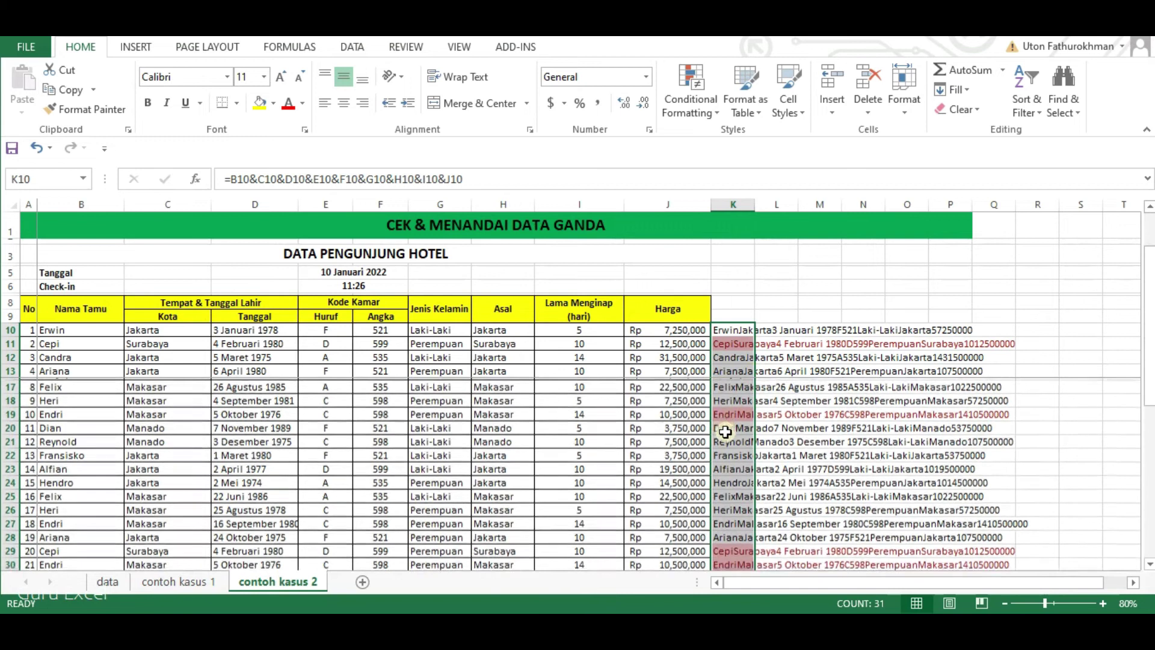
{"action": "scroll", "coordinate": [731, 432], "scroll_direction": "up", "scroll_amount": 3}
{"action": "left_click", "coordinate": [731, 343]}
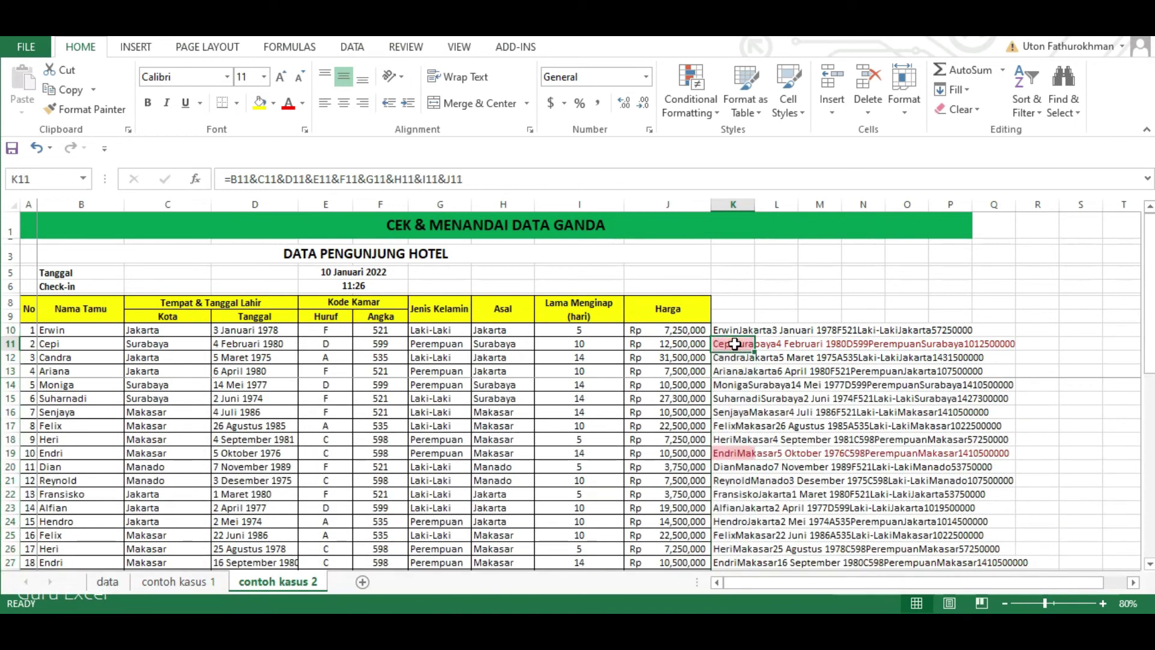
{"action": "scroll", "coordinate": [748, 469], "scroll_direction": "down", "scroll_amount": 4}
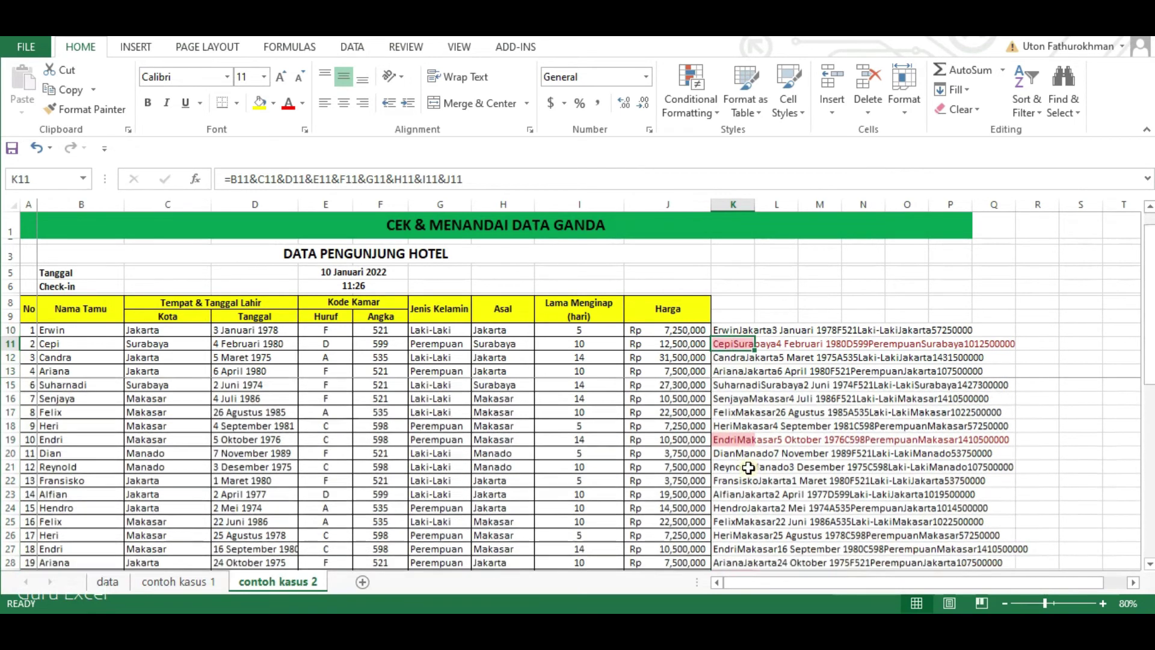
{"action": "left_click", "coordinate": [729, 426]}
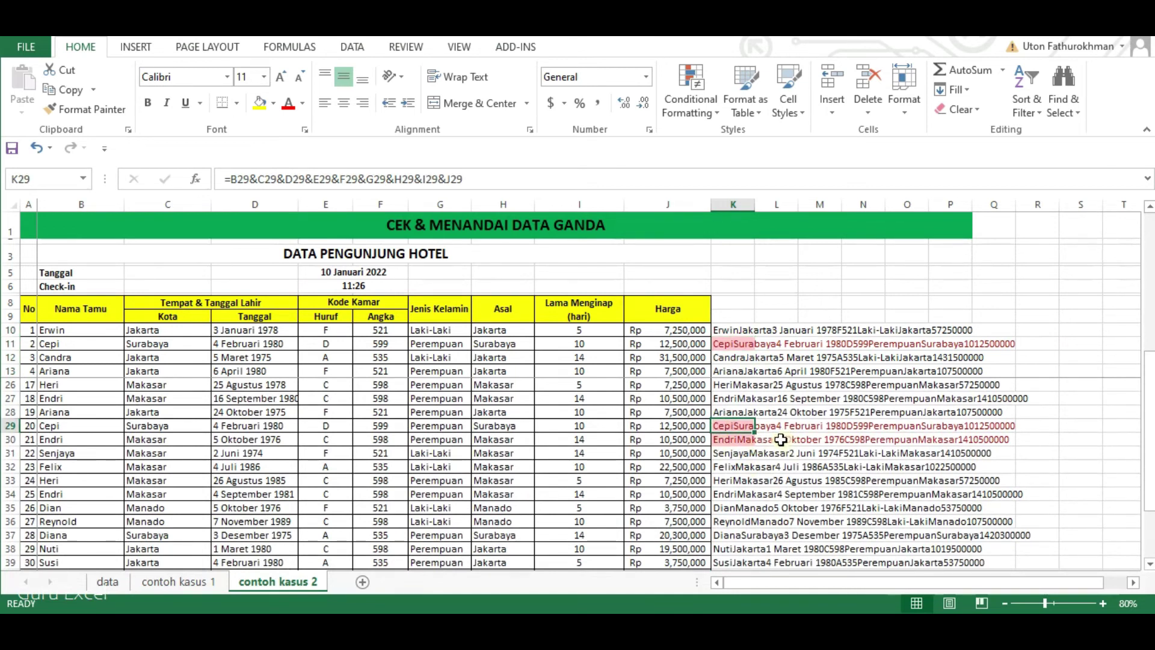
{"action": "scroll", "coordinate": [650, 434], "scroll_direction": "up", "scroll_amount": 2}
{"action": "scroll", "coordinate": [651, 433], "scroll_direction": "up", "scroll_amount": 2}
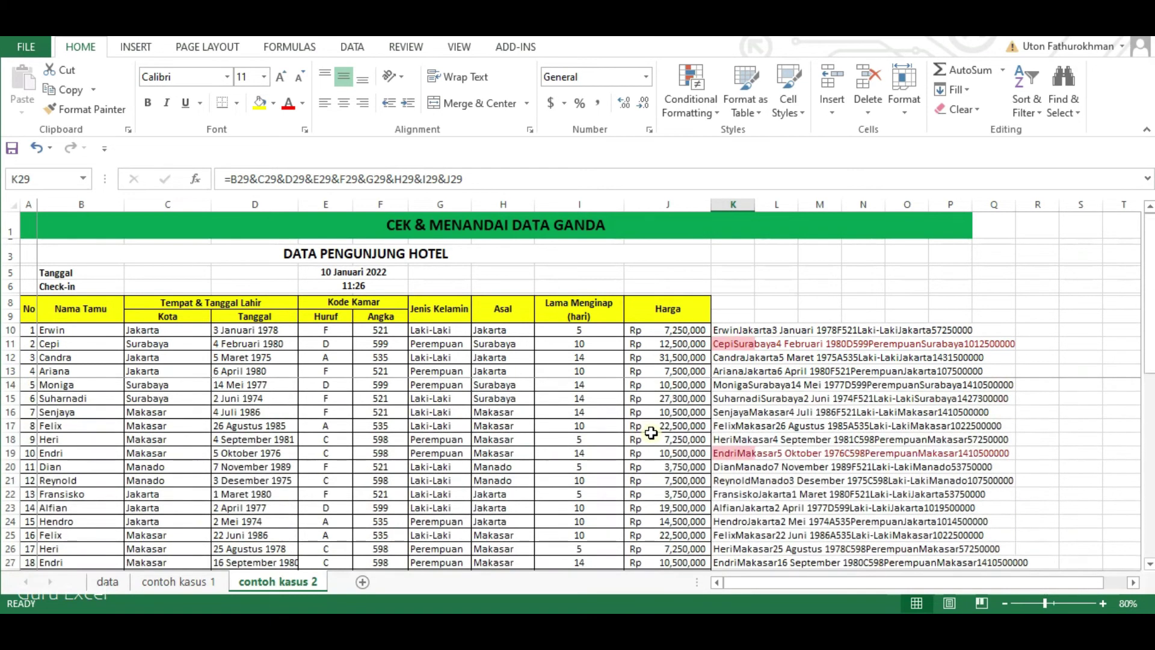
{"action": "scroll", "coordinate": [651, 434], "scroll_direction": "down", "scroll_amount": 1}
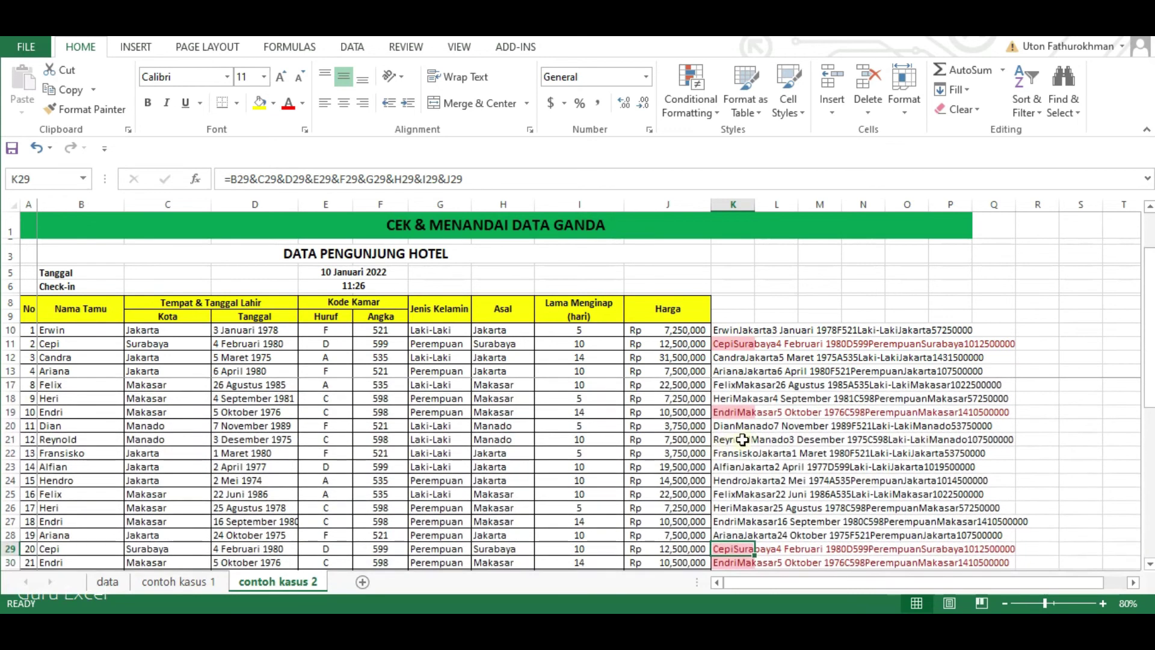
{"action": "scroll", "coordinate": [742, 439], "scroll_direction": "down", "scroll_amount": 2}
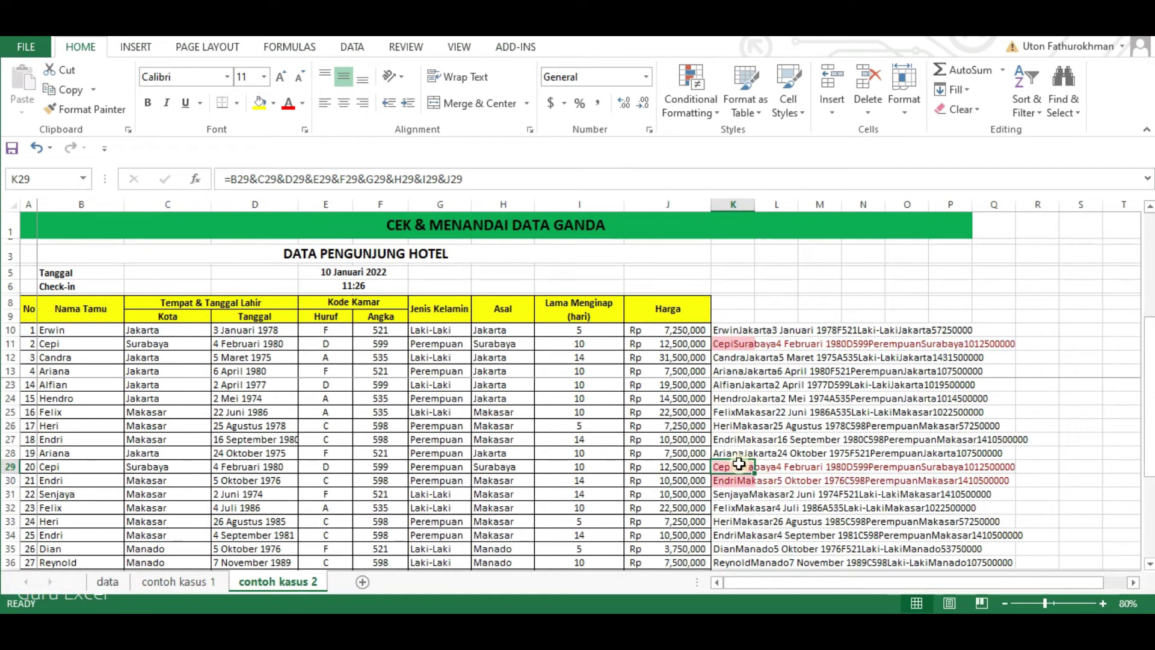
{"action": "scroll", "coordinate": [744, 461], "scroll_direction": "up", "scroll_amount": 3}
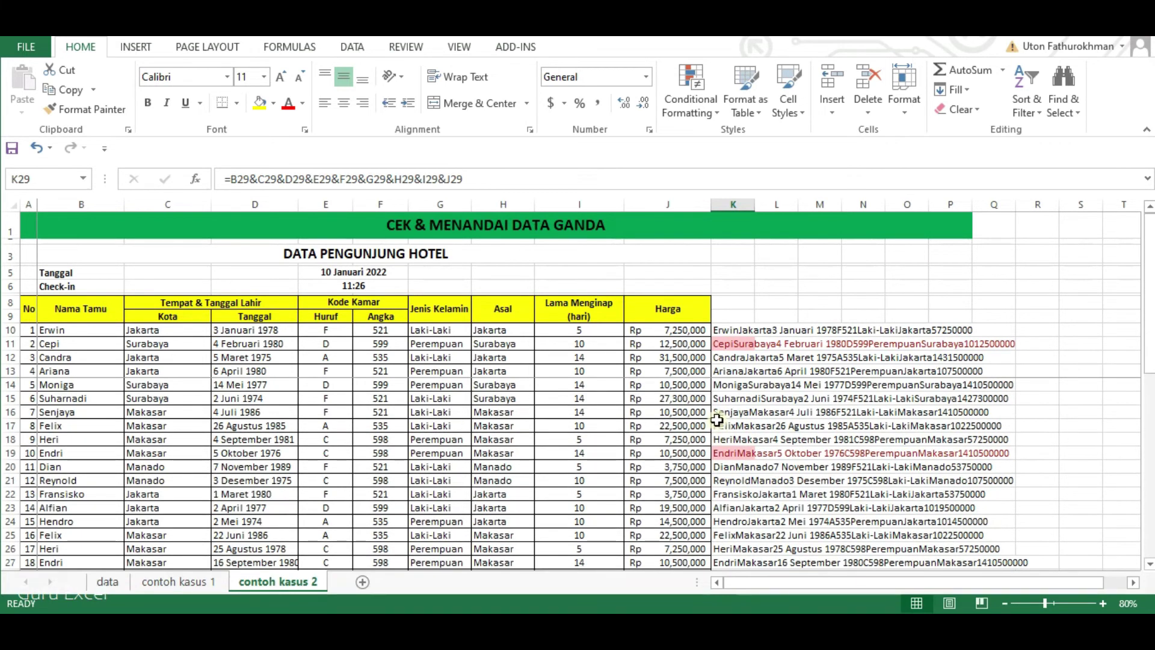
Delete the entire row 19, which holds one of the highlighted duplicate guest records.
{"action": "left_click", "coordinate": [722, 452]}
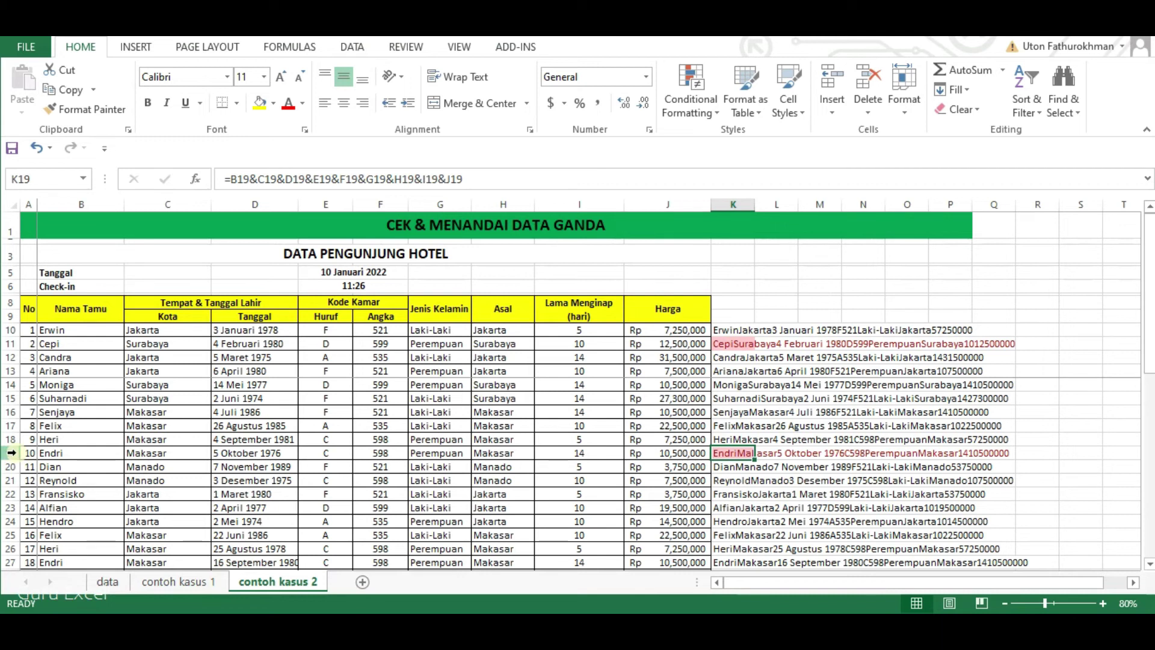
{"action": "left_click", "coordinate": [12, 453]}
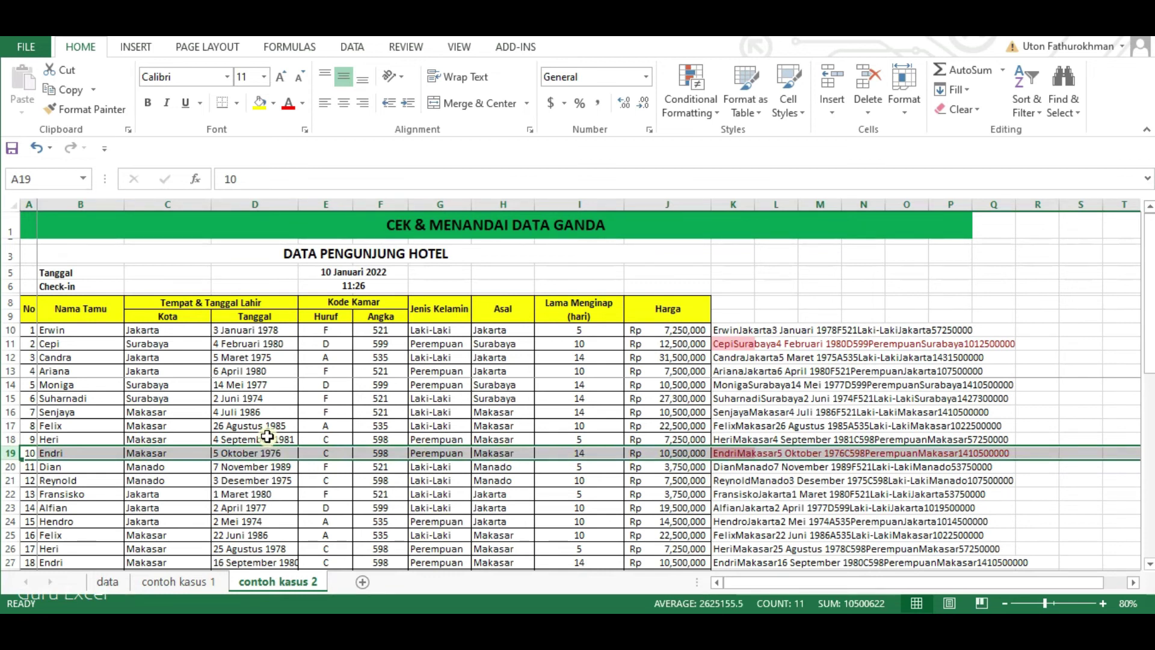
{"action": "key", "text": "ctrl+minus"}
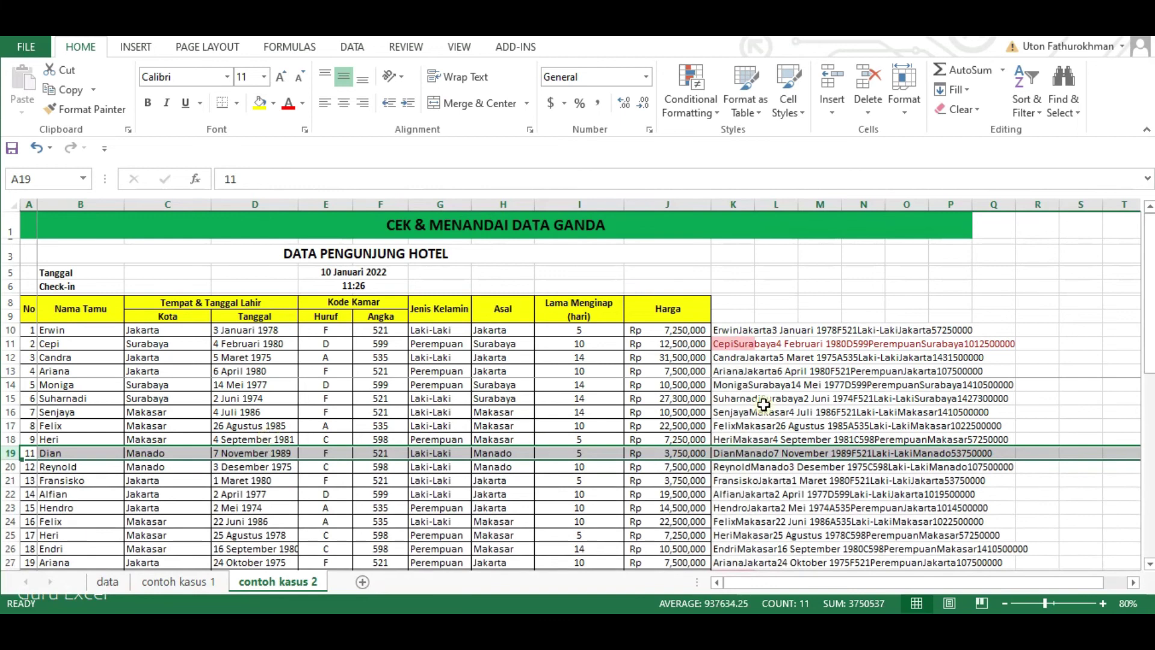
Find the remaining highlighted duplicate of the row 11 guest record and delete its entire row 28.
{"action": "scroll", "coordinate": [761, 418], "scroll_direction": "down", "scroll_amount": 4}
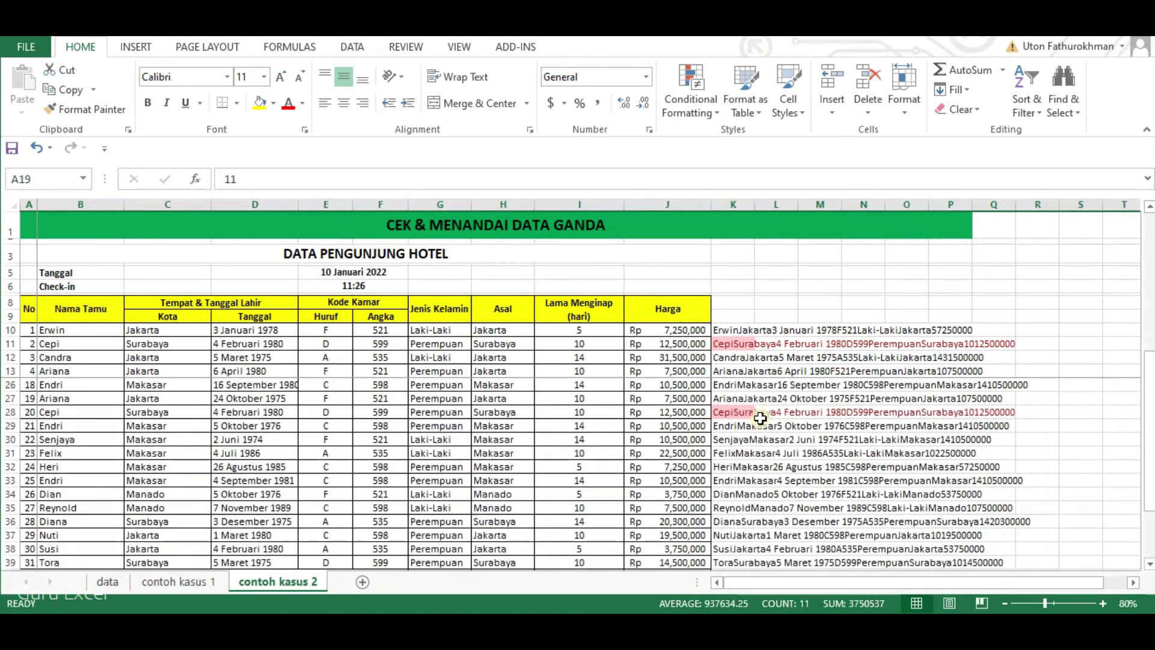
{"action": "scroll", "coordinate": [784, 511], "scroll_direction": "up", "scroll_amount": 4}
{"action": "scroll", "coordinate": [784, 511], "scroll_direction": "down", "scroll_amount": 4}
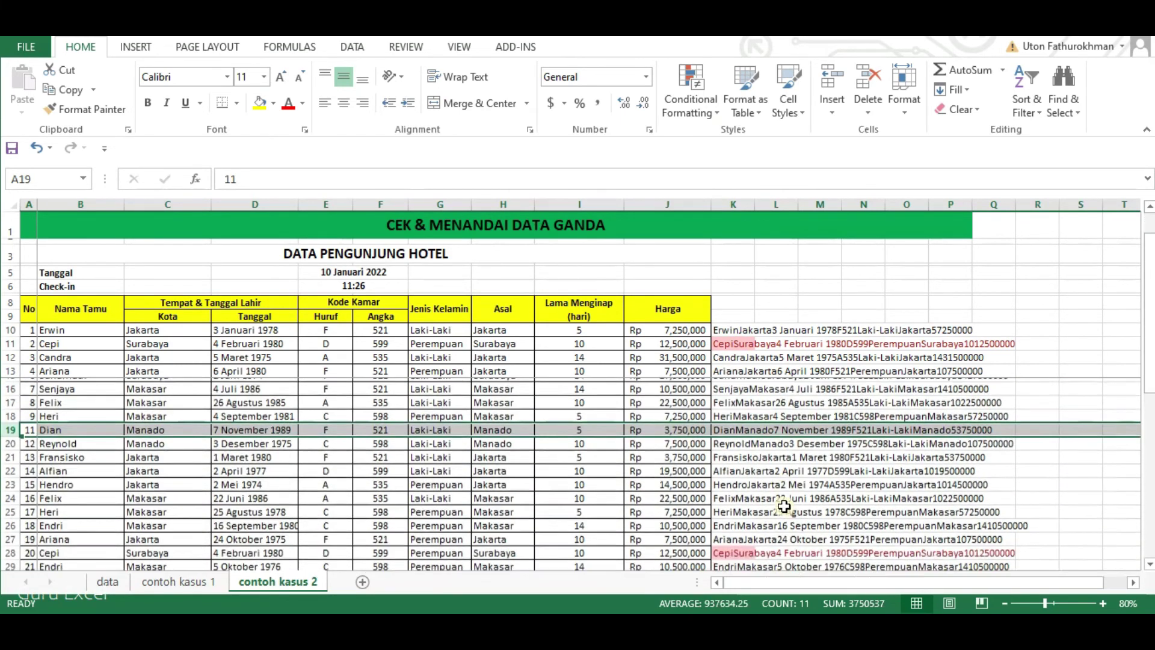
{"action": "scroll", "coordinate": [784, 503], "scroll_direction": "down", "scroll_amount": 2}
{"action": "scroll", "coordinate": [785, 497], "scroll_direction": "up", "scroll_amount": 3}
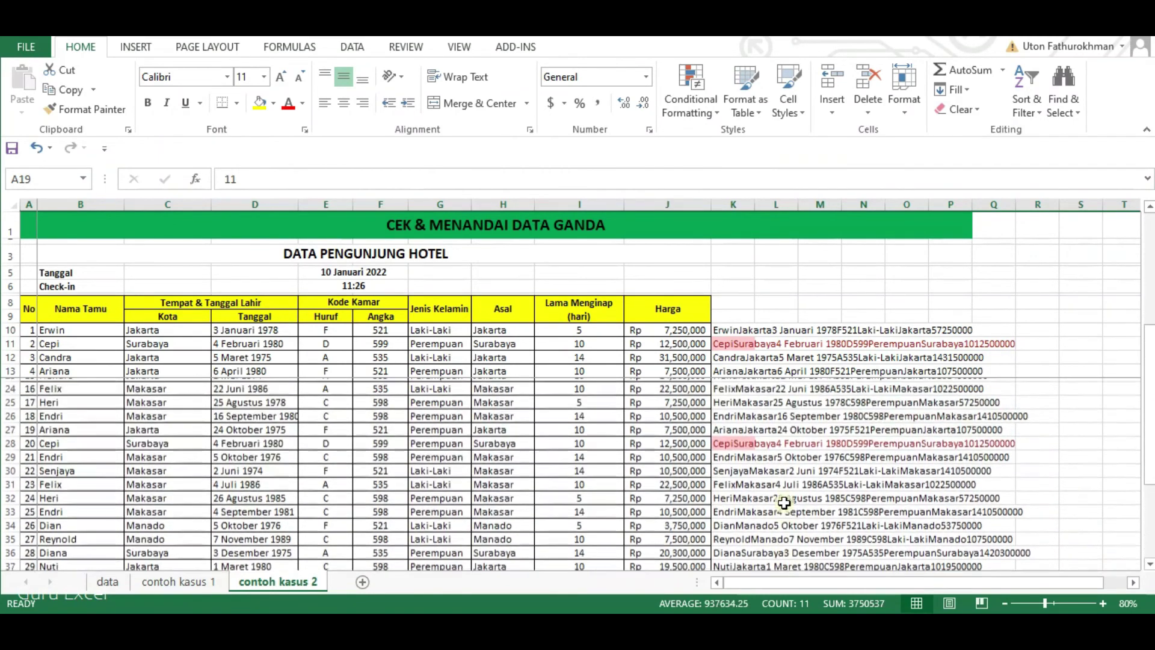
{"action": "scroll", "coordinate": [764, 457], "scroll_direction": "up", "scroll_amount": 2}
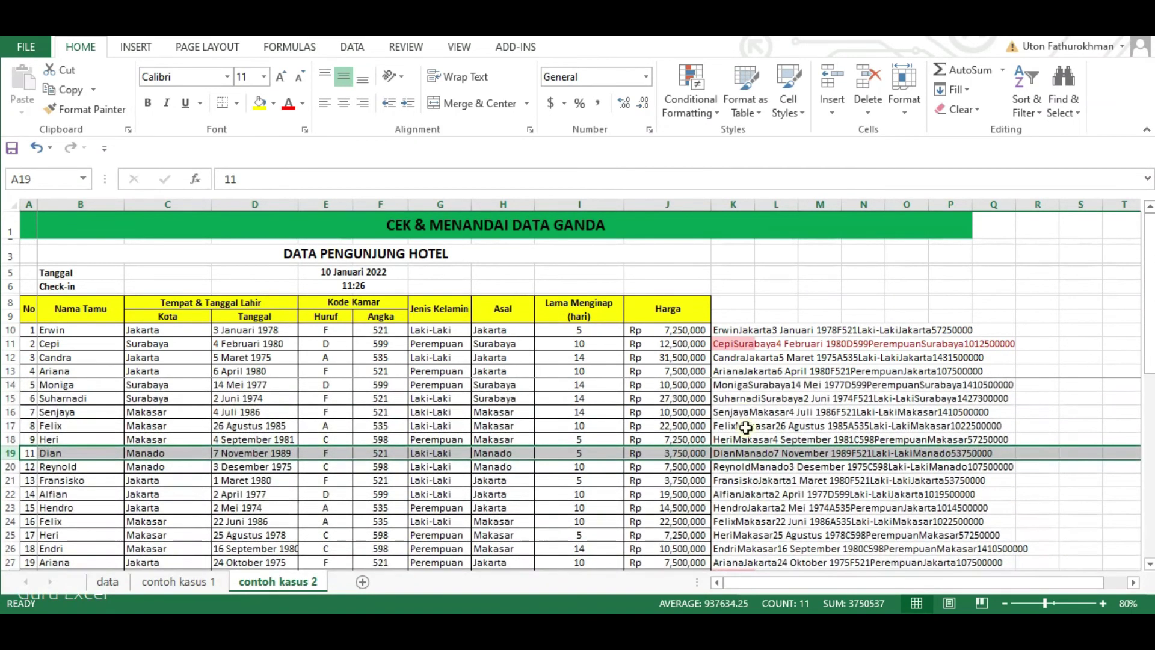
{"action": "scroll", "coordinate": [739, 452], "scroll_direction": "up", "scroll_amount": 1}
{"action": "scroll", "coordinate": [739, 453], "scroll_direction": "down", "scroll_amount": 2}
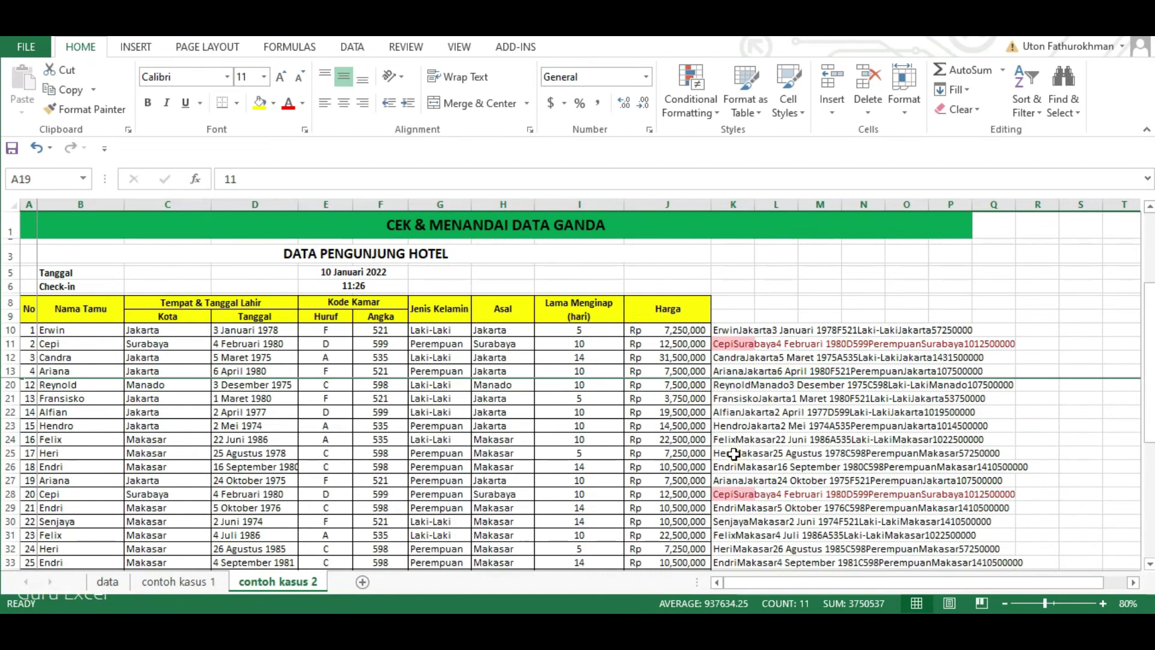
{"action": "left_click", "coordinate": [737, 454]}
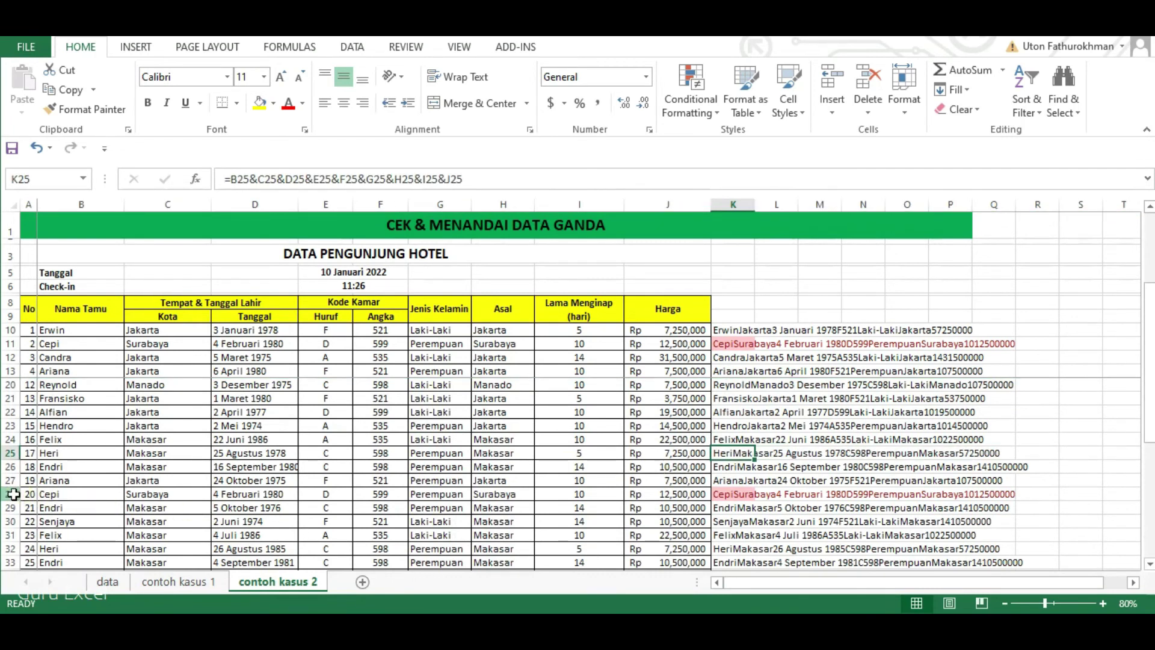
{"action": "left_click", "coordinate": [10, 494]}
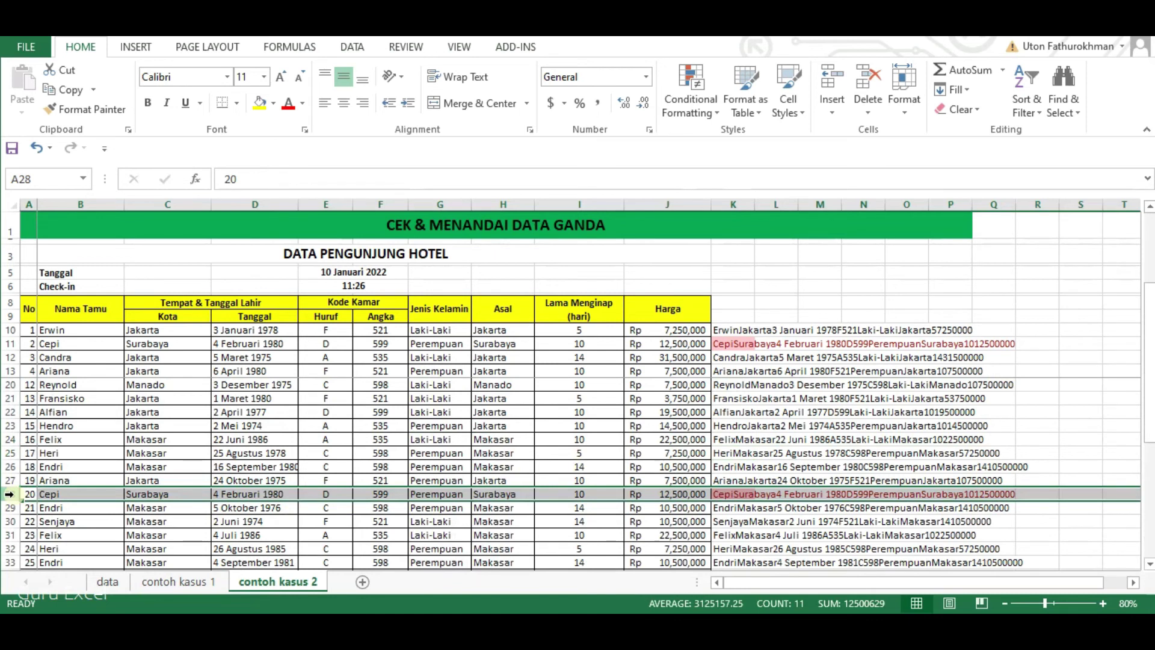
{"action": "left_click", "coordinate": [9, 508]}
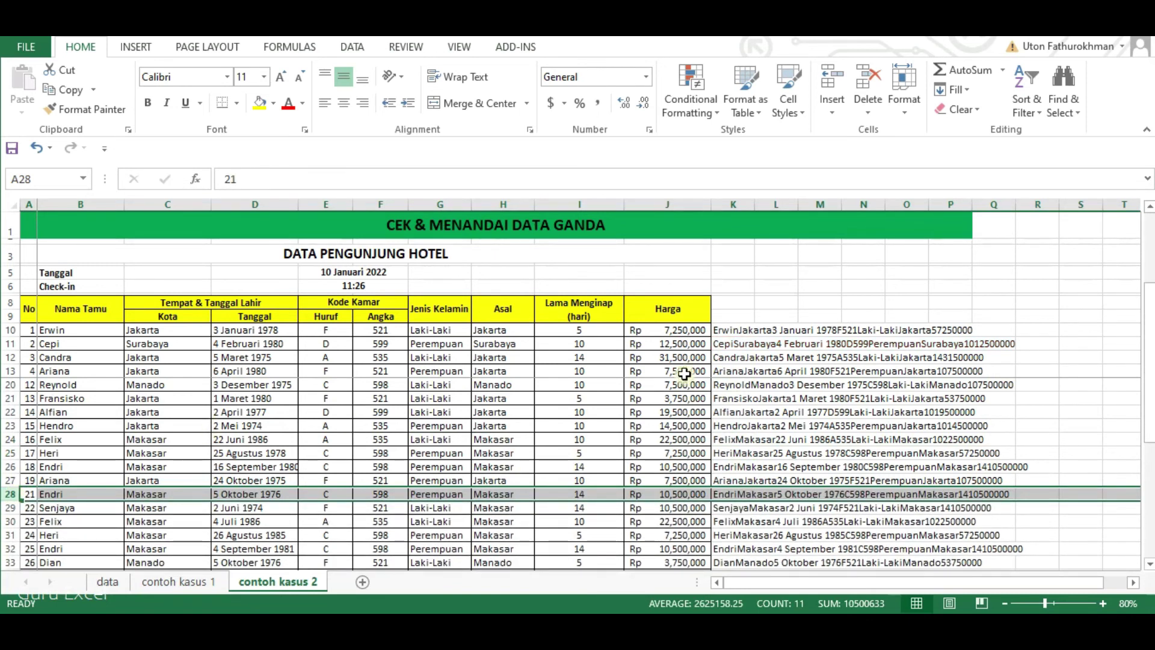
Check column K for remaining highlights and clear the joining formulas from K10:K38.
{"action": "scroll", "coordinate": [774, 466], "scroll_direction": "up", "scroll_amount": 2}
{"action": "scroll", "coordinate": [758, 463], "scroll_direction": "down", "scroll_amount": 6}
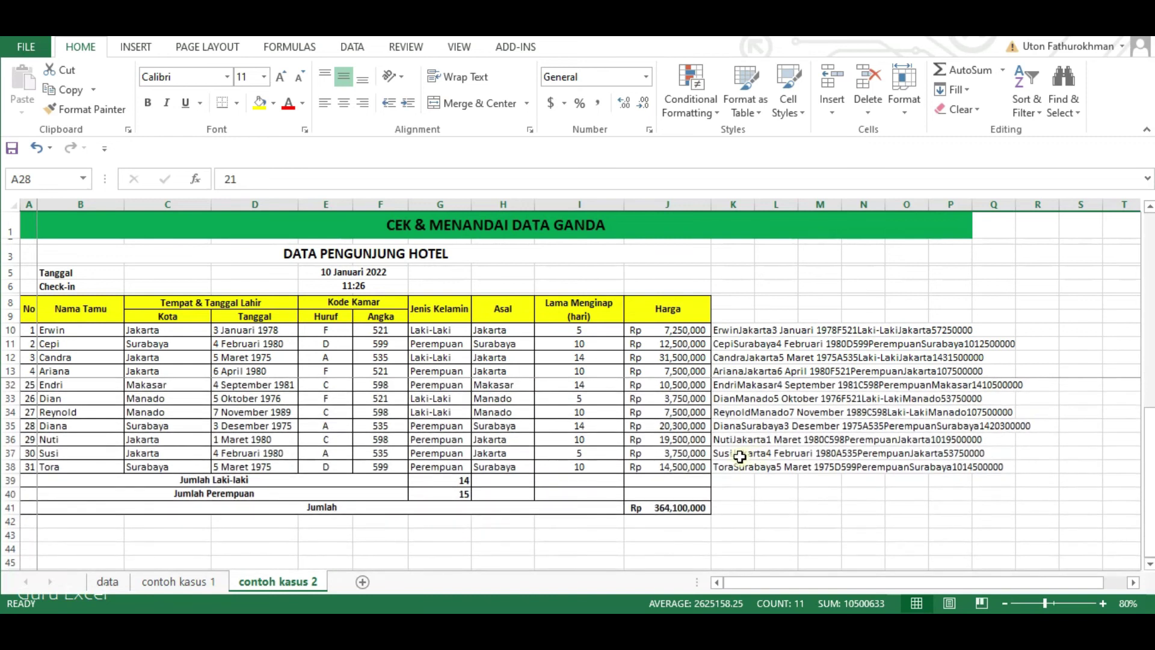
{"action": "left_click", "coordinate": [730, 428]}
{"action": "scroll", "coordinate": [734, 457], "scroll_direction": "up", "scroll_amount": 6}
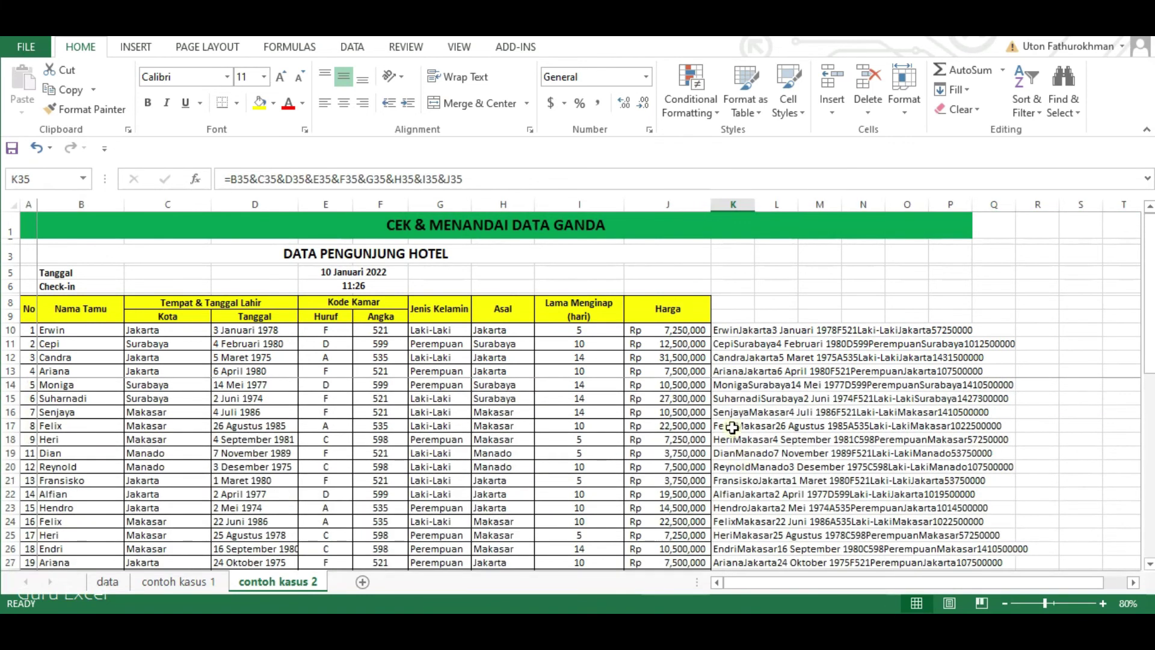
{"action": "scroll", "coordinate": [732, 425], "scroll_direction": "down", "scroll_amount": 6}
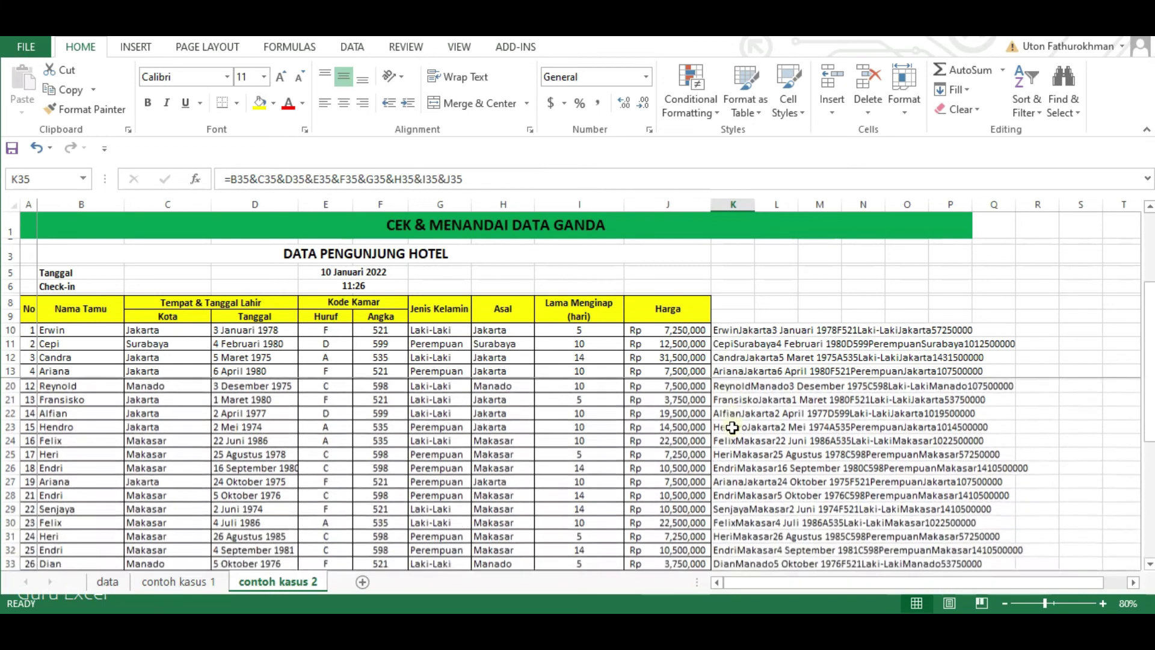
{"action": "left_click", "coordinate": [735, 329]}
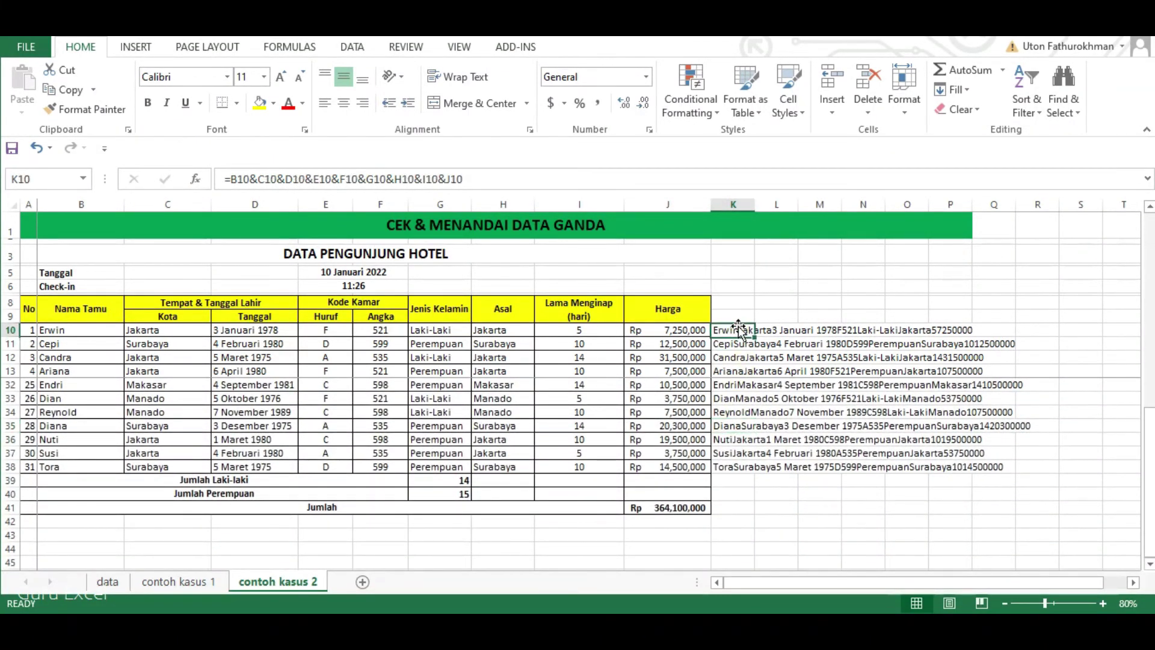
{"action": "left_click", "coordinate": [730, 468], "text": "shift"}
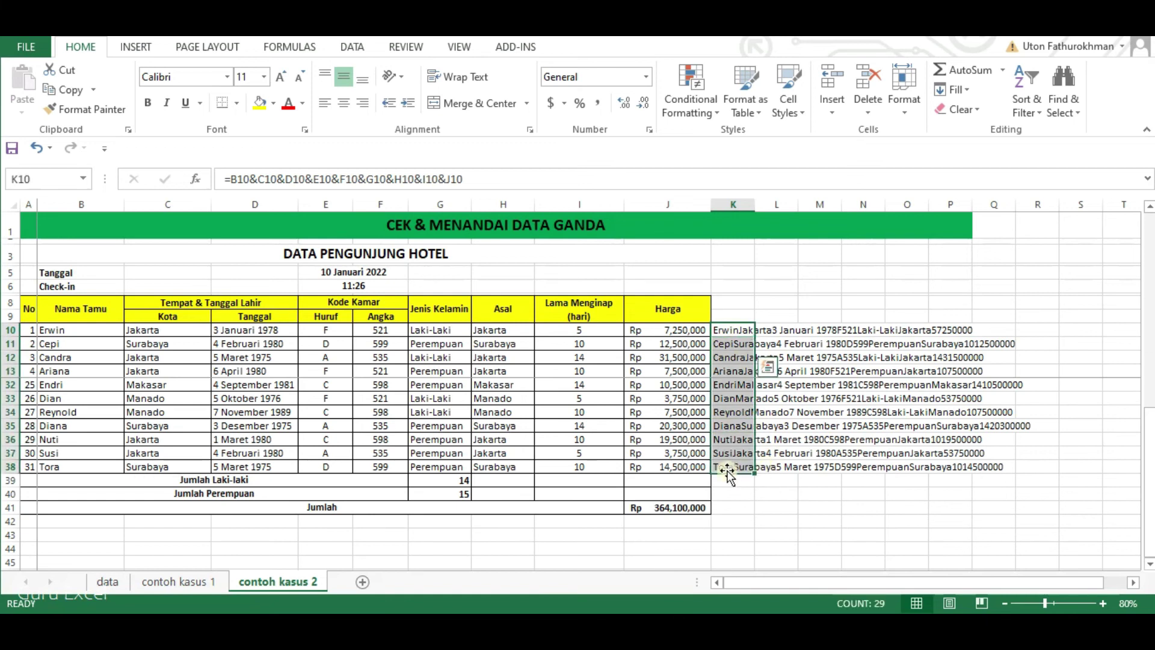
{"action": "key", "text": "Delete"}
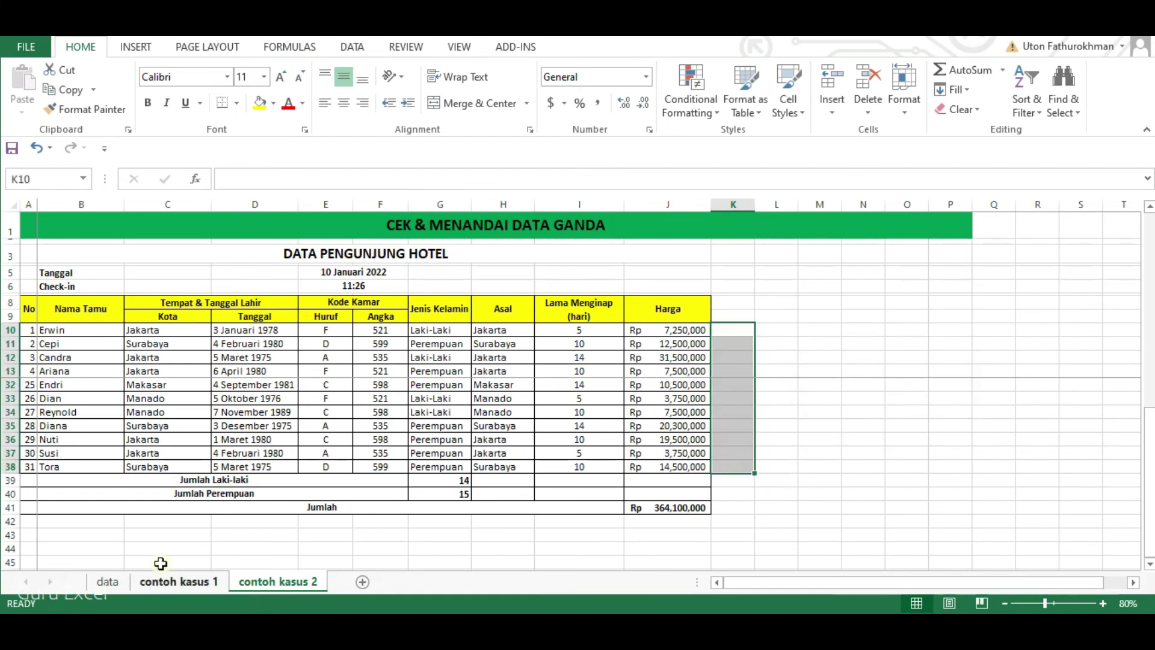
Renumber the guest records in the No column, A10:A38, consecutively from 1 to 29.
{"action": "left_click", "coordinate": [29, 467]}
{"action": "scroll", "coordinate": [67, 469], "scroll_direction": "up", "scroll_amount": 6}
{"action": "scroll", "coordinate": [71, 471], "scroll_direction": "down", "scroll_amount": 5}
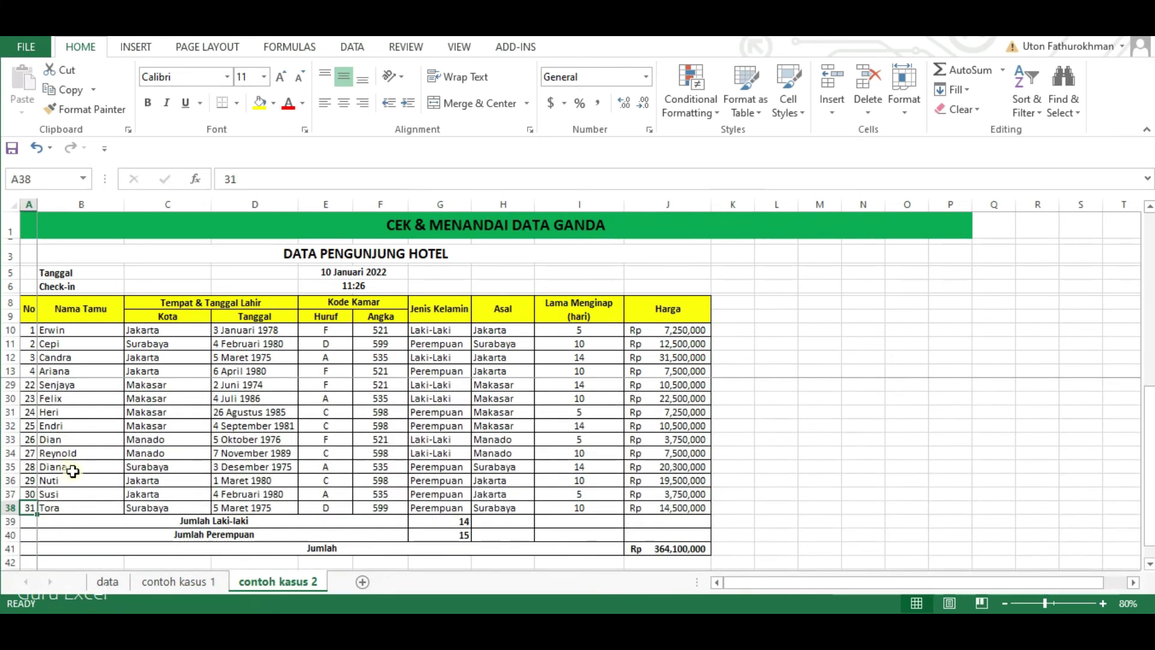
{"action": "left_click", "coordinate": [29, 329]}
{"action": "left_click_drag", "start_coordinate": [29, 328], "coordinate": [37, 510]}
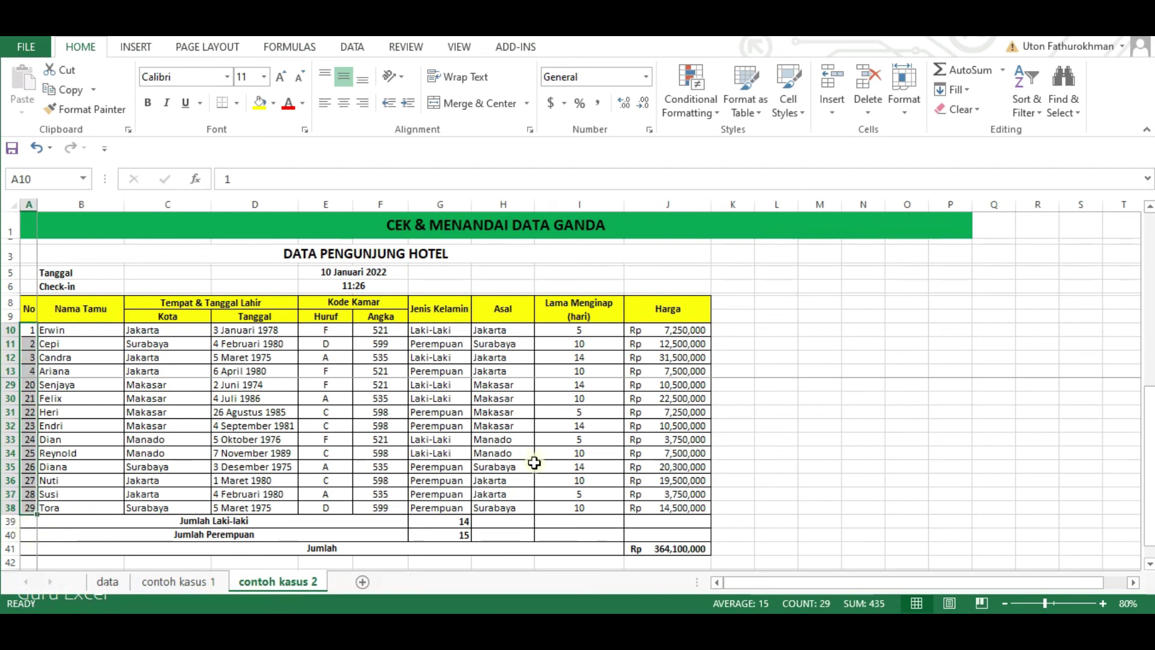
{"action": "left_click", "coordinate": [834, 458]}
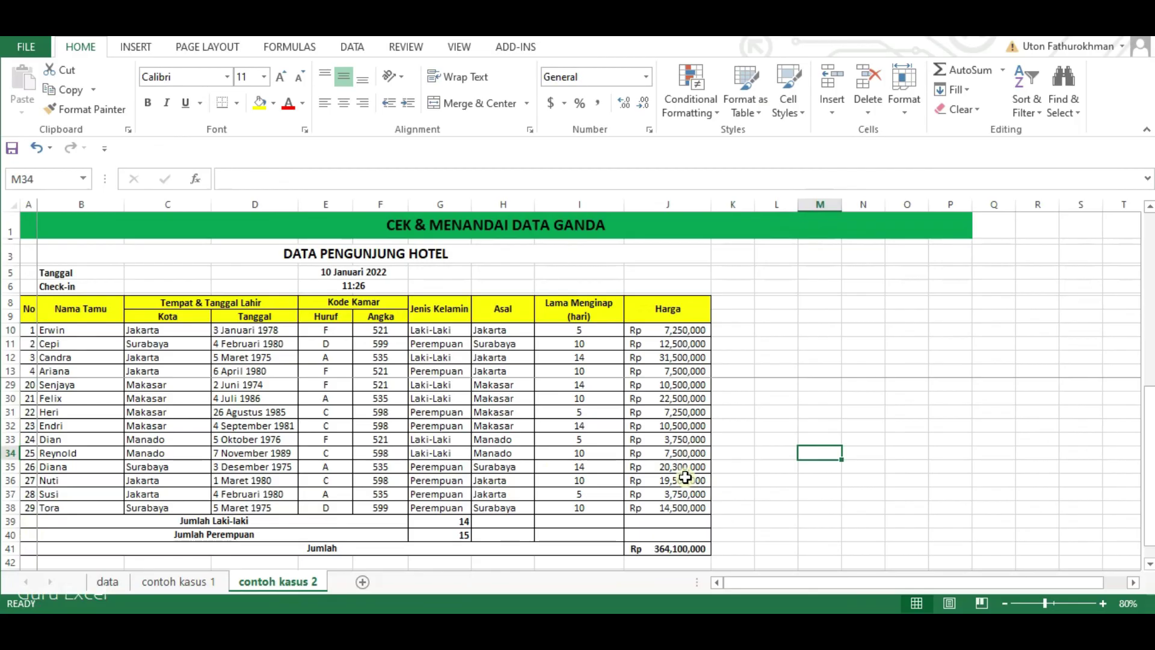